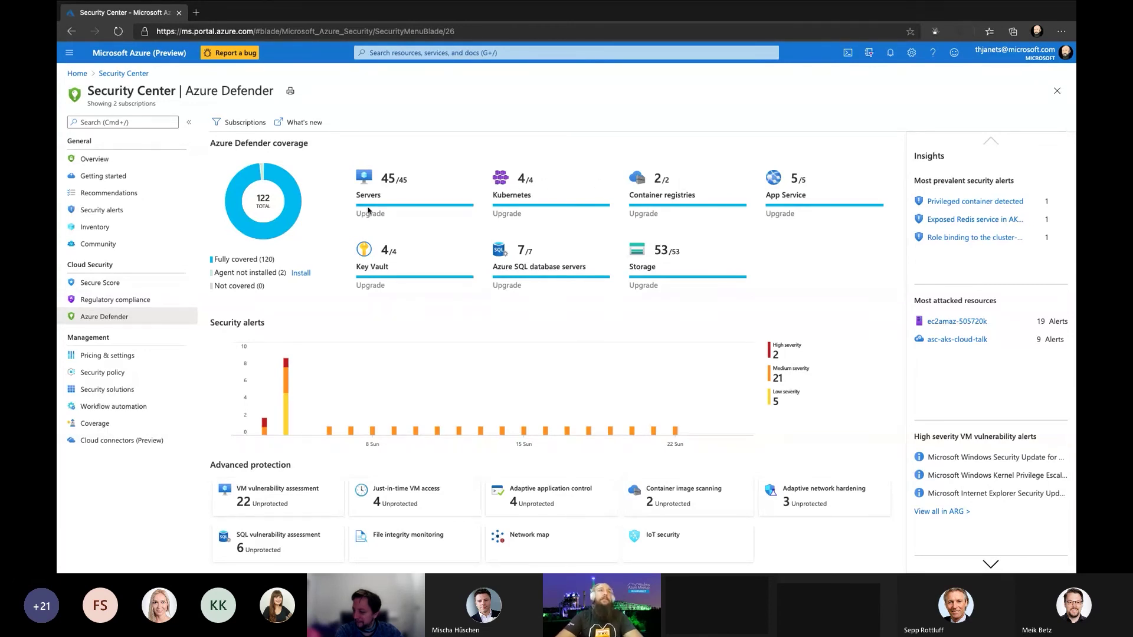
Open the Azure Defender plans of the ASC DEMO subscription and enable the plans for all resource types.
{"action": "left_click", "coordinate": [141, 356]}
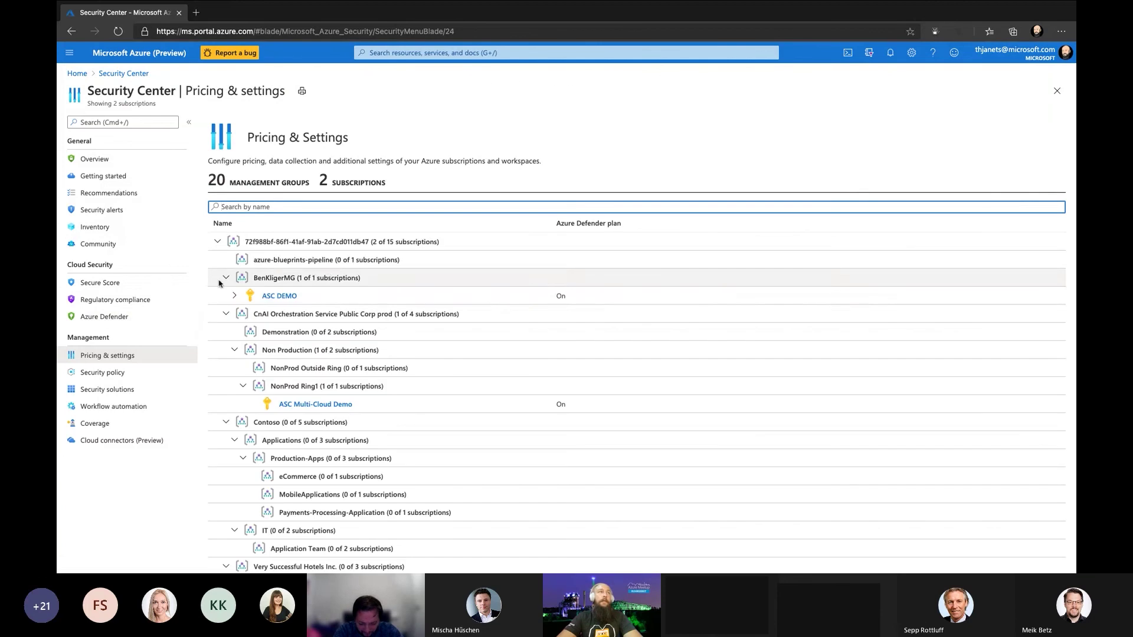
{"action": "left_click", "coordinate": [280, 296]}
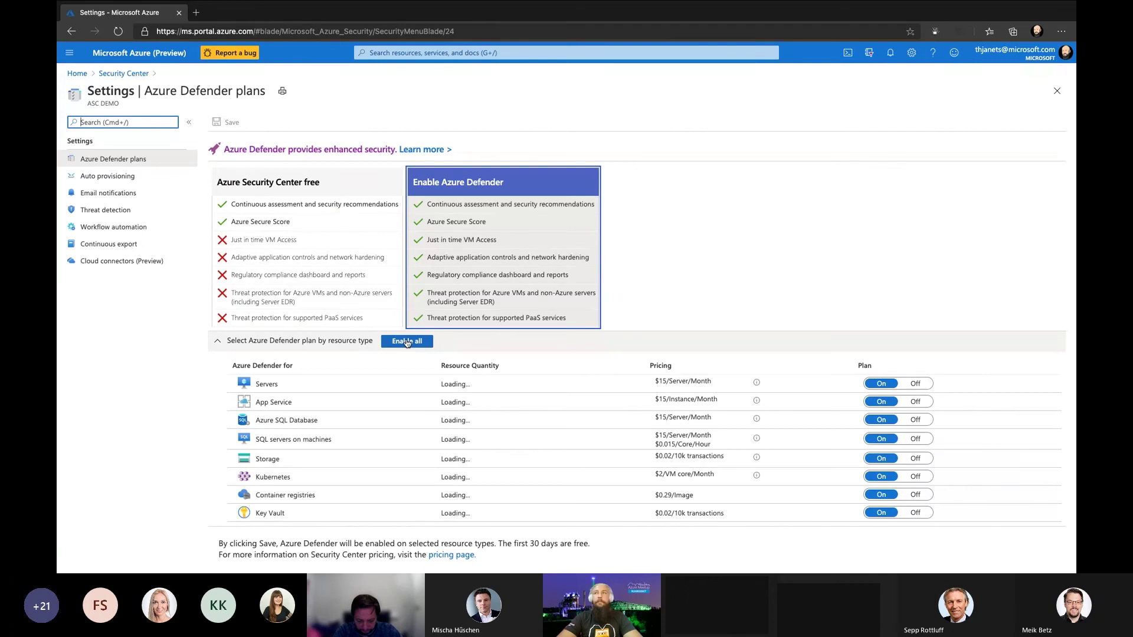
{"action": "left_click", "coordinate": [408, 343]}
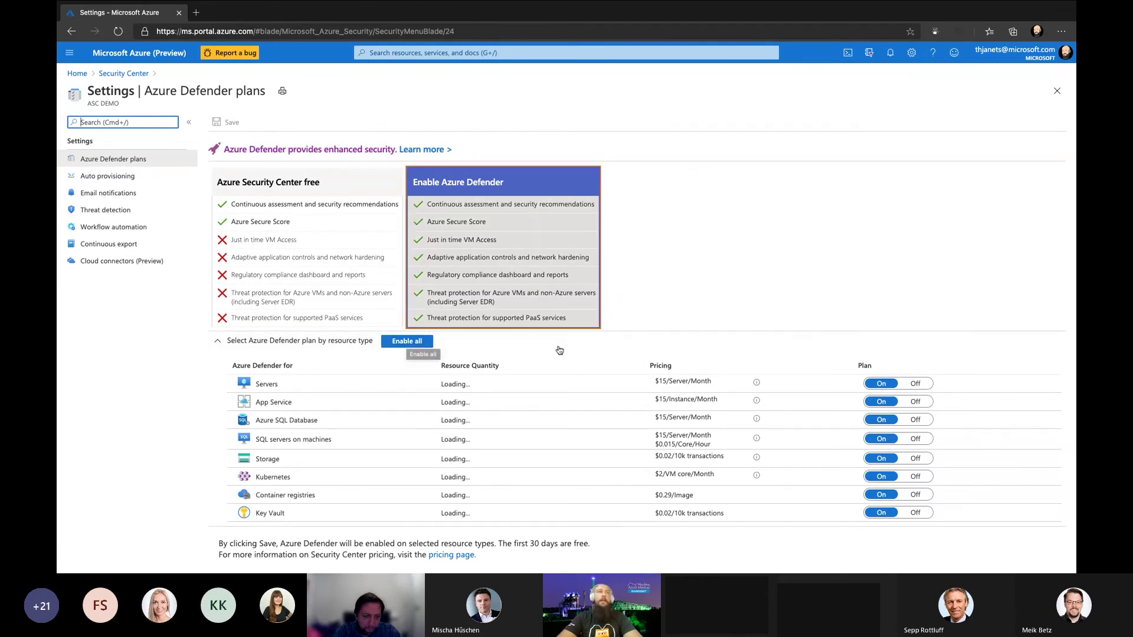
Turn off the Azure Defender plans for every resource type, from Servers through Key Vault.
{"action": "left_click", "coordinate": [915, 467]}
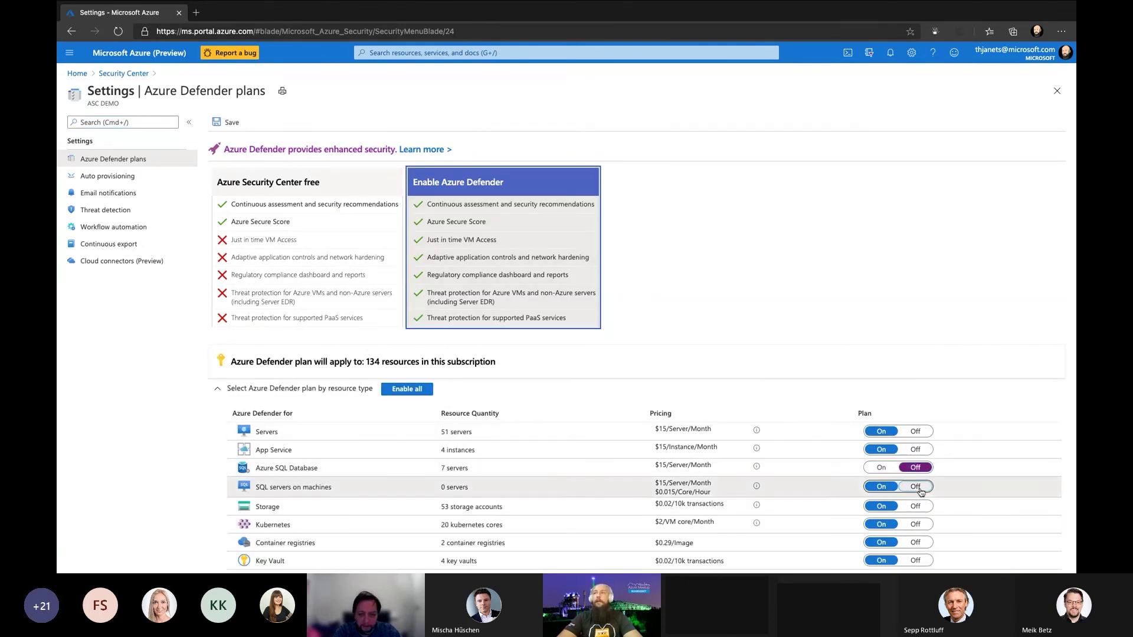
{"action": "left_click", "coordinate": [918, 488]}
{"action": "left_click", "coordinate": [916, 506]}
{"action": "scroll", "coordinate": [906, 466], "scroll_direction": "down", "scroll_amount": 1}
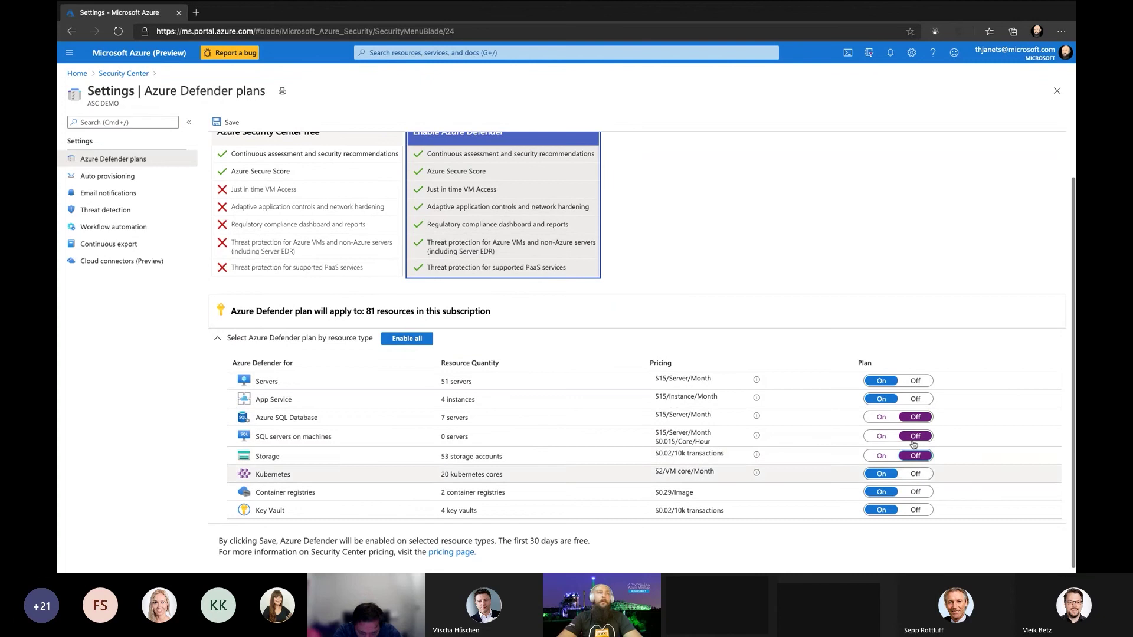
{"action": "left_click", "coordinate": [915, 380]}
{"action": "left_click", "coordinate": [916, 399]}
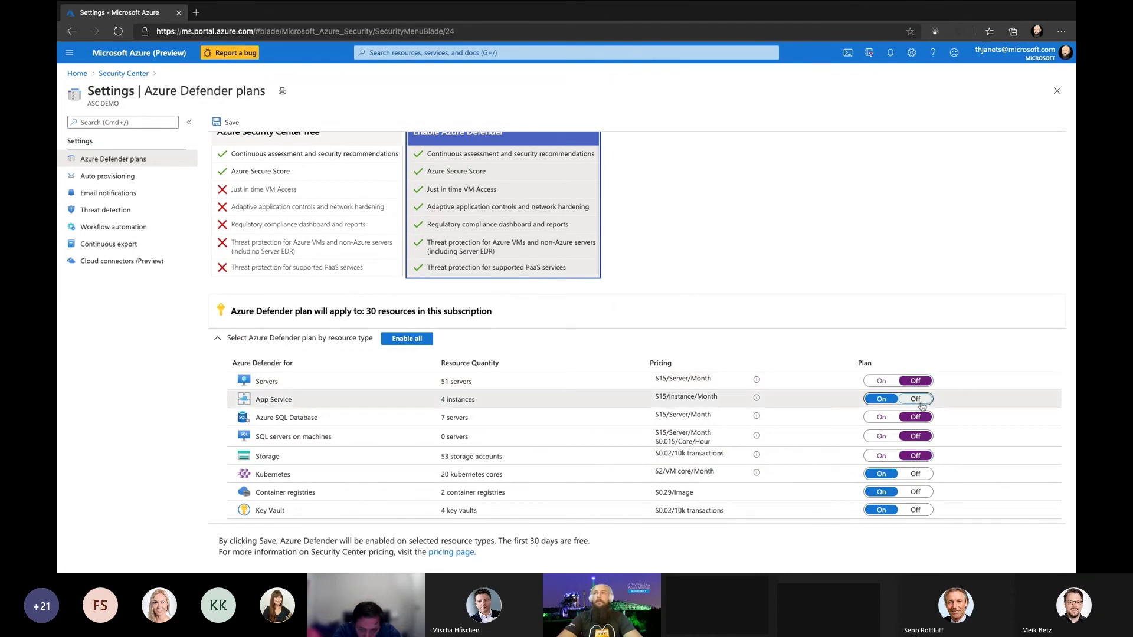
{"action": "left_click", "coordinate": [915, 474]}
{"action": "left_click", "coordinate": [915, 491]}
{"action": "left_click", "coordinate": [915, 509]}
Set the Azure Defender plans for Servers and Storage to On, leaving the other resource types off.
{"action": "left_click", "coordinate": [885, 381]}
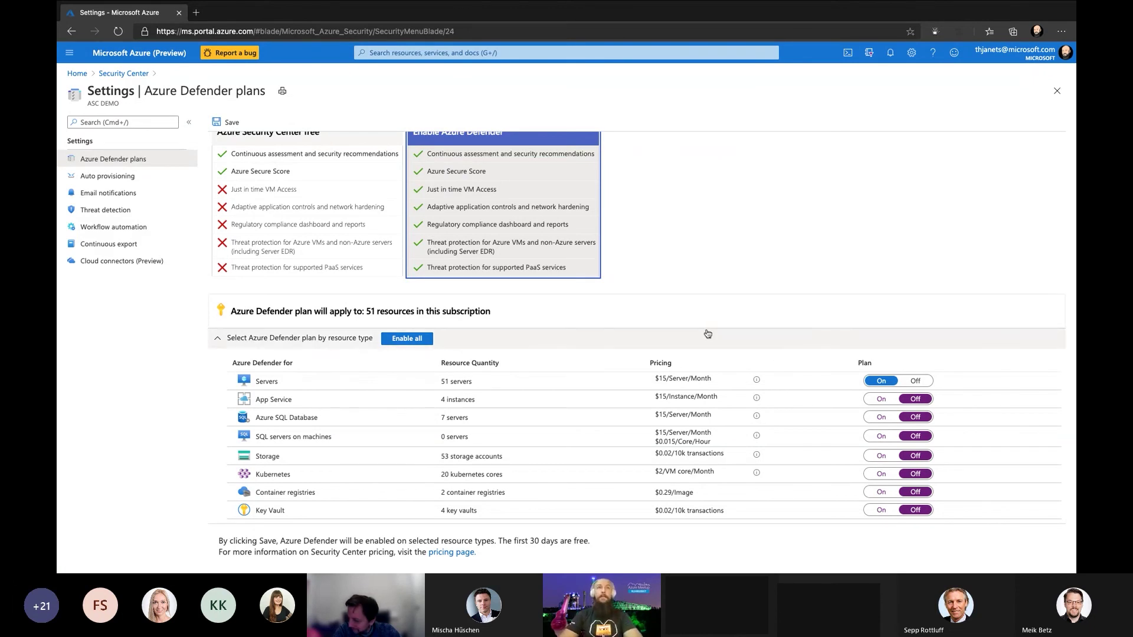
{"action": "scroll", "coordinate": [717, 334], "scroll_direction": "up", "scroll_amount": 1}
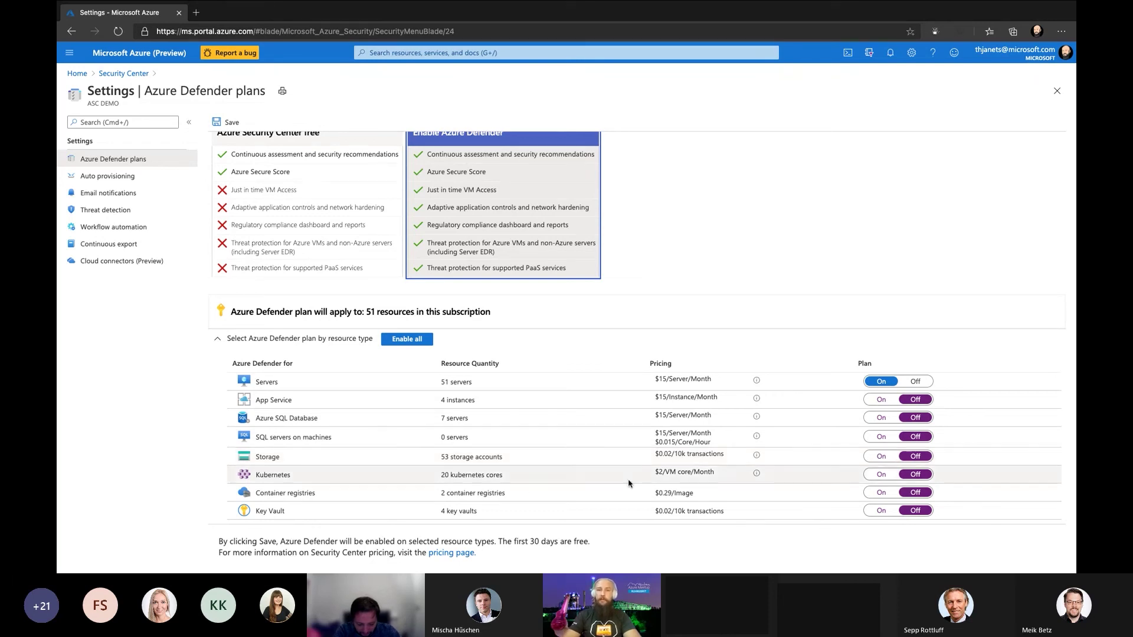
{"action": "left_click", "coordinate": [885, 457]}
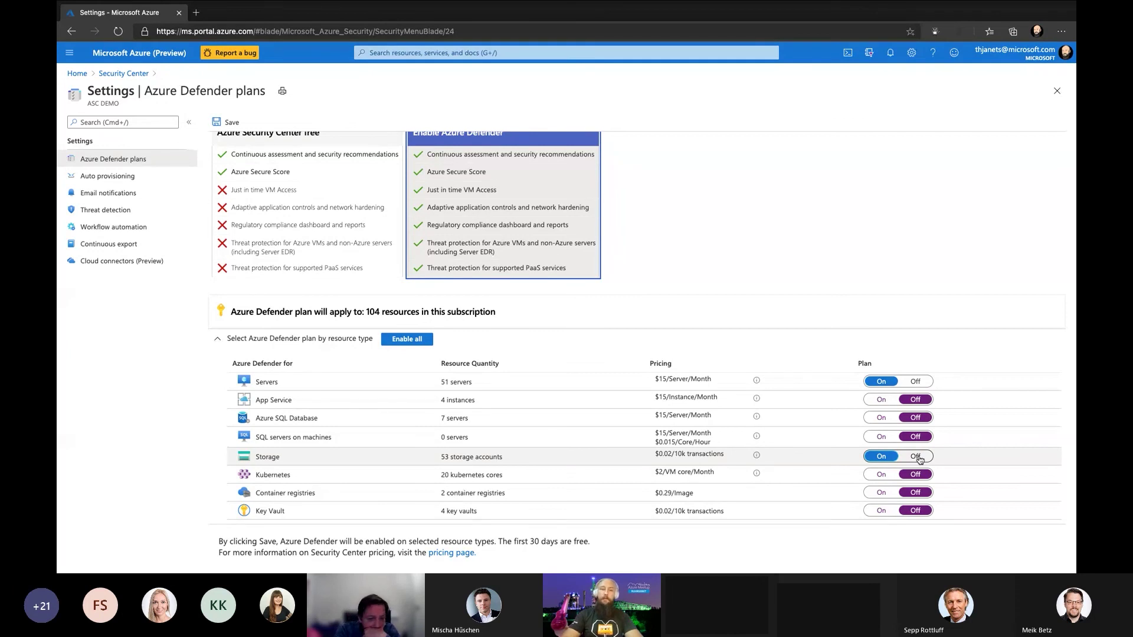
{"action": "scroll", "coordinate": [751, 410], "scroll_direction": "down", "scroll_amount": 1}
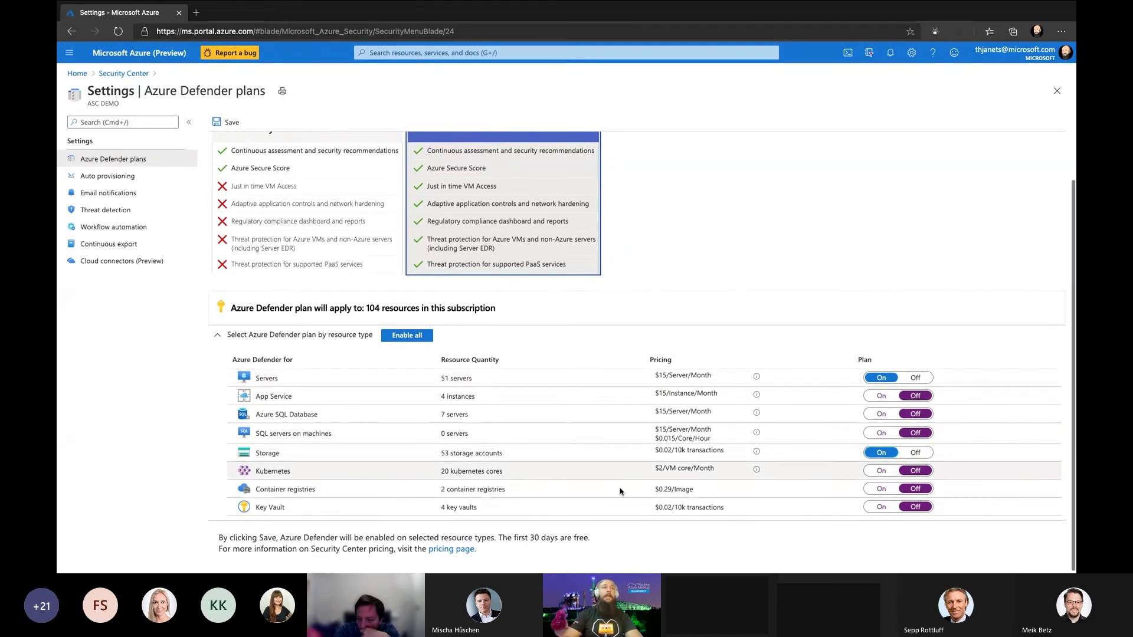
{"action": "scroll", "coordinate": [894, 453], "scroll_direction": "up", "scroll_amount": 1}
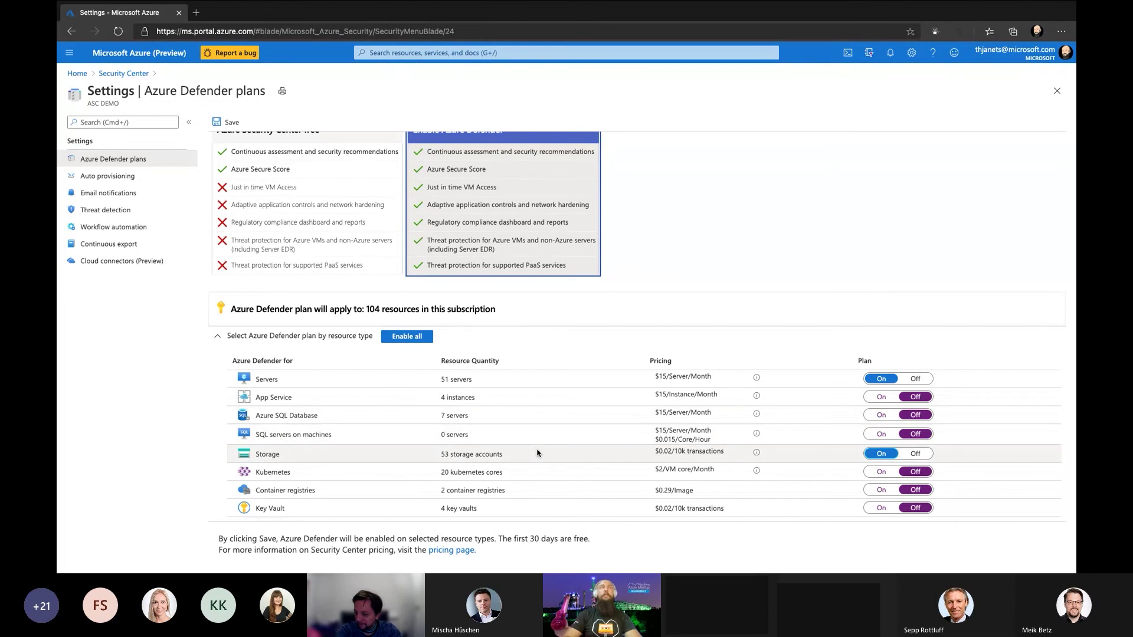
{"action": "scroll", "coordinate": [537, 454], "scroll_direction": "up", "scroll_amount": 1}
{"action": "scroll", "coordinate": [548, 460], "scroll_direction": "down", "scroll_amount": 1}
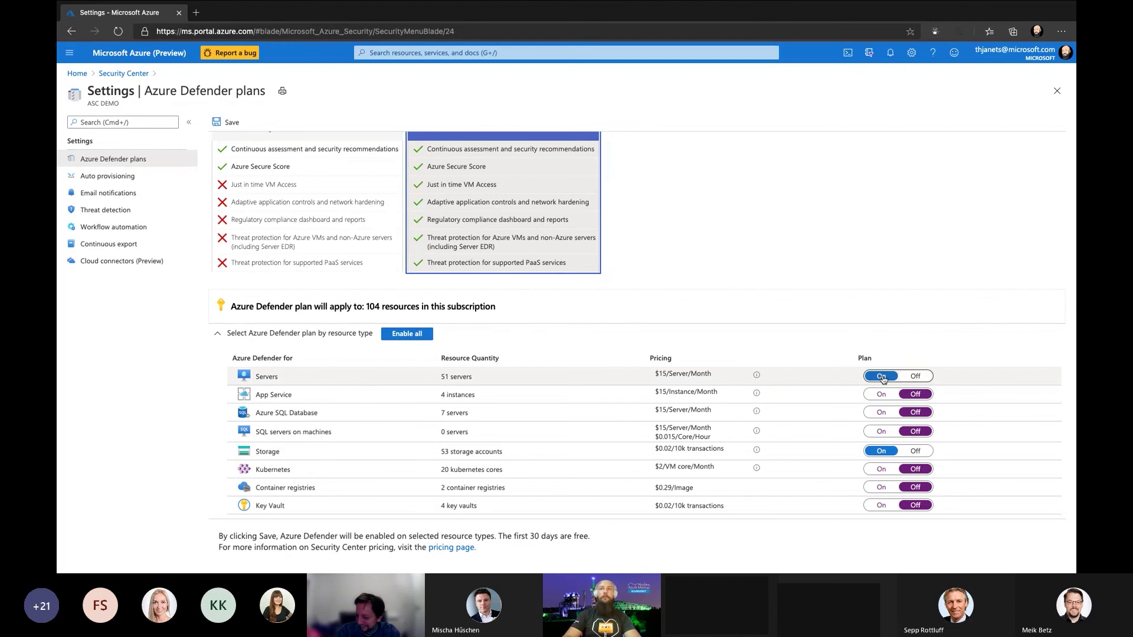
{"action": "left_click", "coordinate": [912, 377]}
{"action": "left_click", "coordinate": [879, 378]}
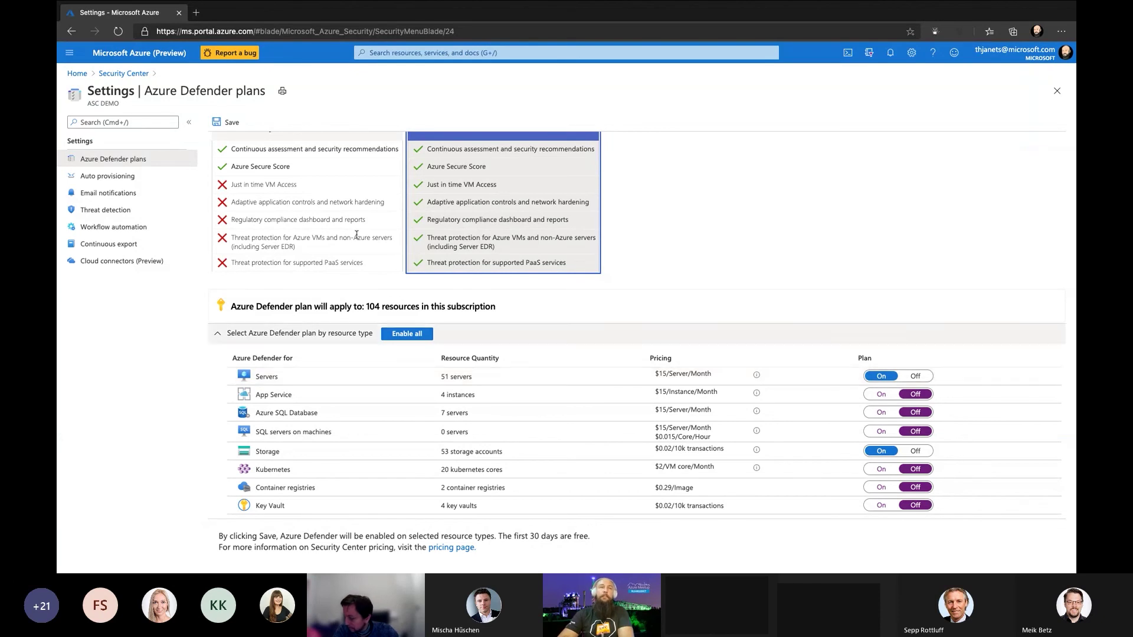
Open the auto provisioning settings of the ASC DEMO subscription, discarding the unsaved plan edits.
{"action": "left_click", "coordinate": [158, 178]}
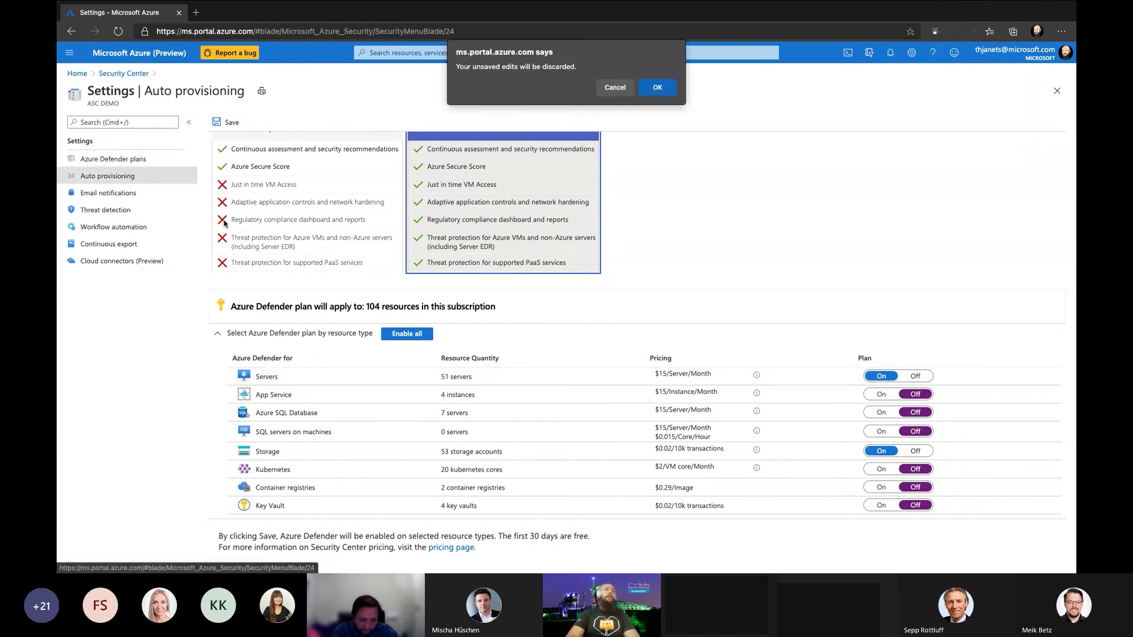
{"action": "left_click", "coordinate": [652, 90]}
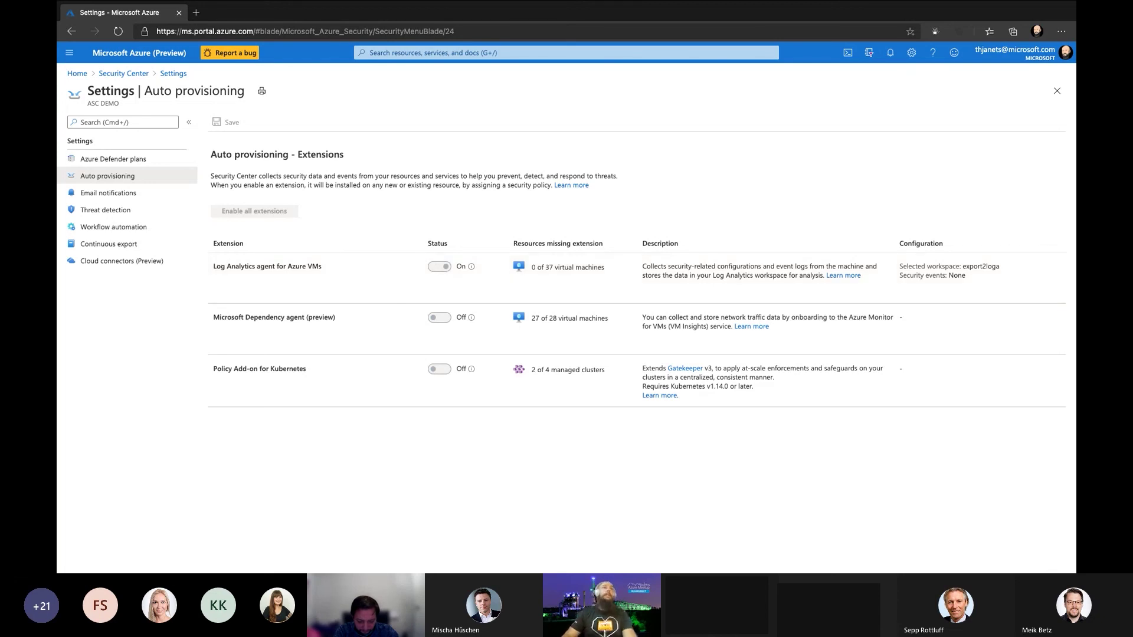
Switch the portal to the Azure and Beyond directory.
{"action": "left_click", "coordinate": [1026, 56]}
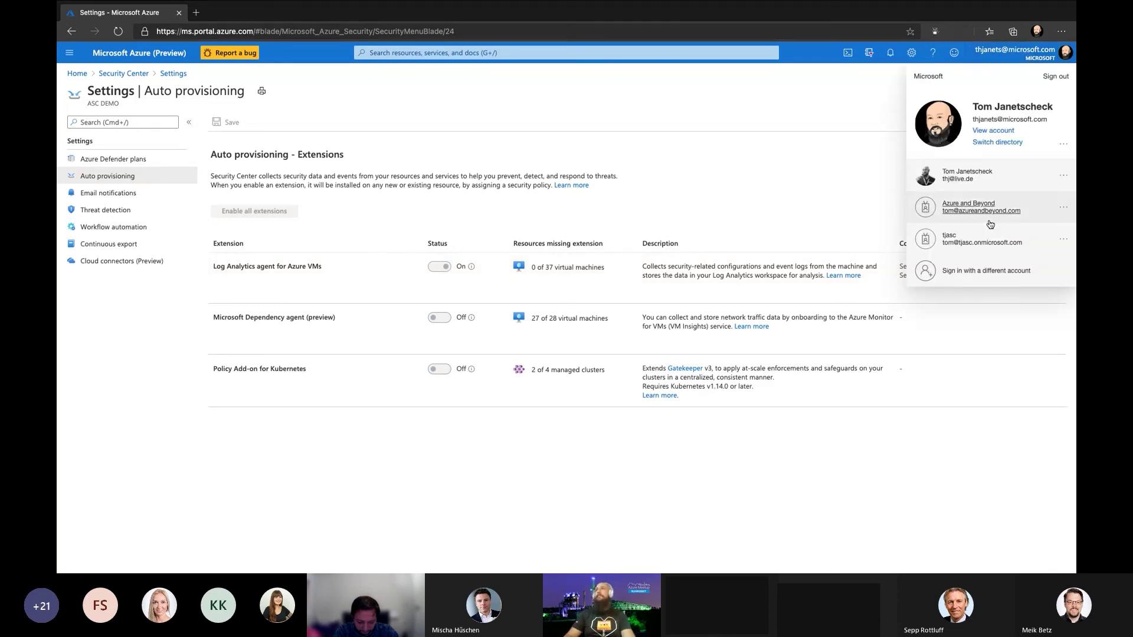
{"action": "left_click", "coordinate": [996, 142]}
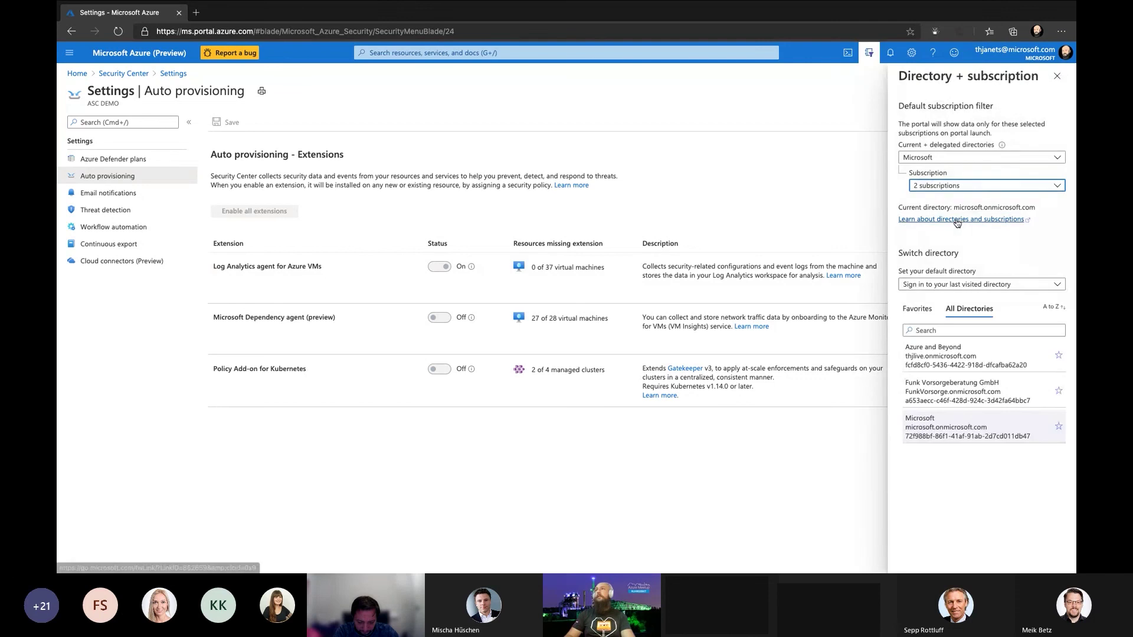
{"action": "left_click", "coordinate": [966, 354]}
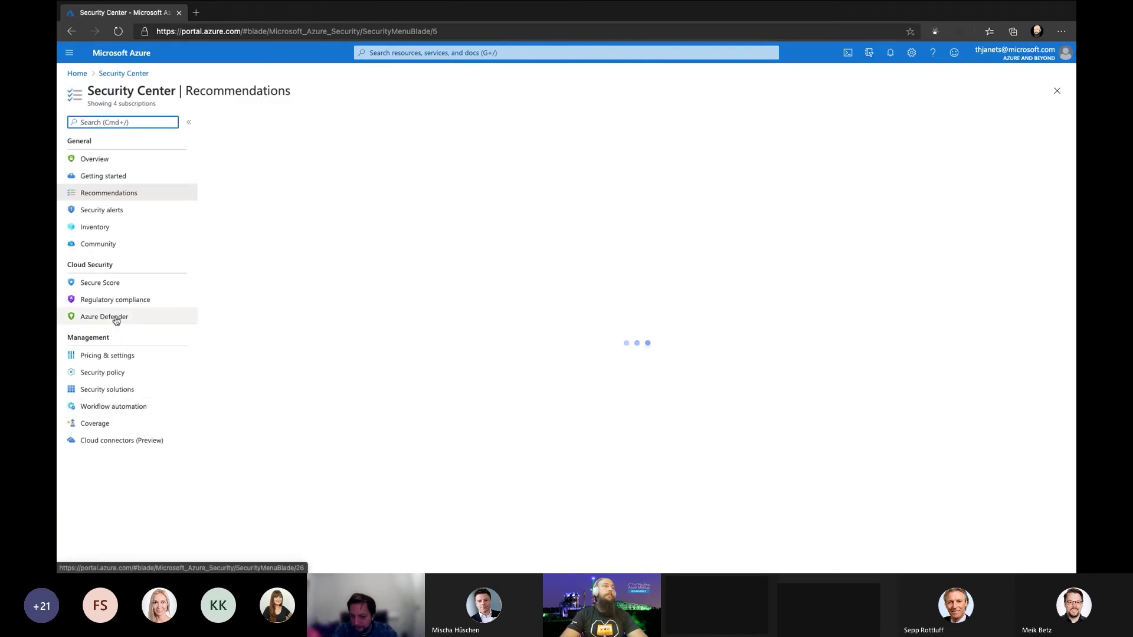
Open the auto provisioning settings of the Contoso subscription from Security Center's pricing and settings.
{"action": "left_click", "coordinate": [121, 356]}
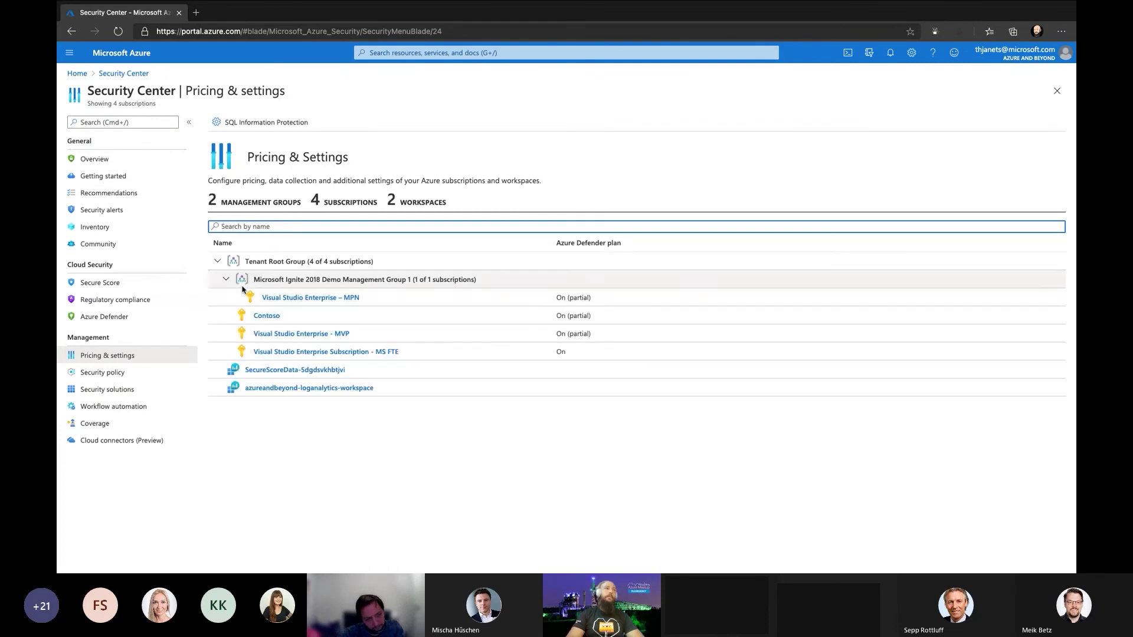
{"action": "left_click", "coordinate": [266, 316]}
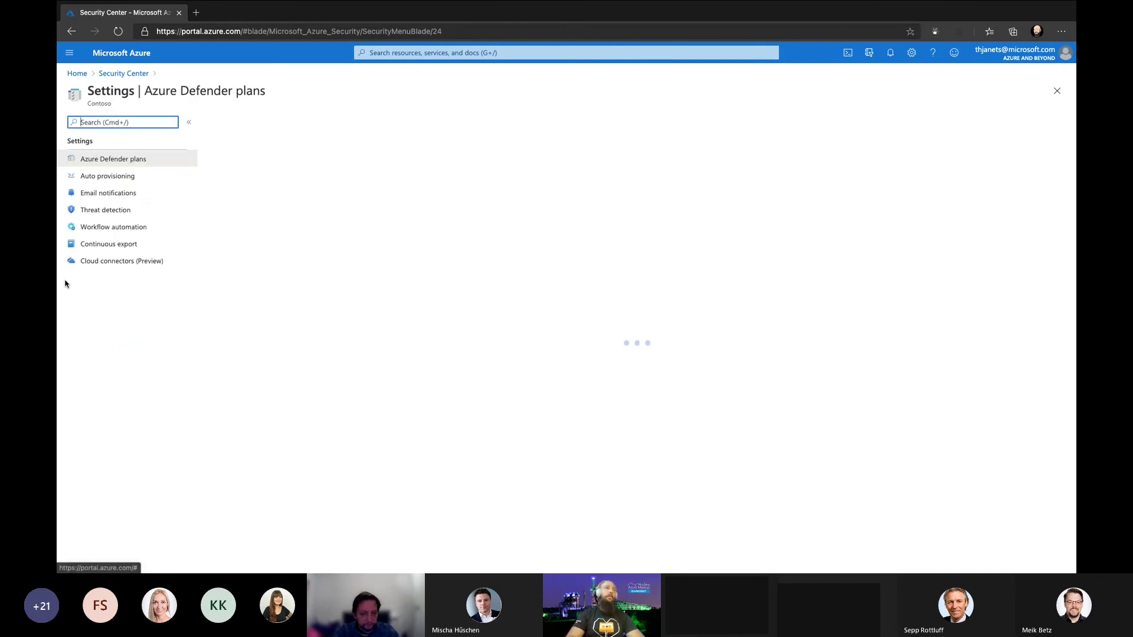
{"action": "left_click", "coordinate": [105, 177]}
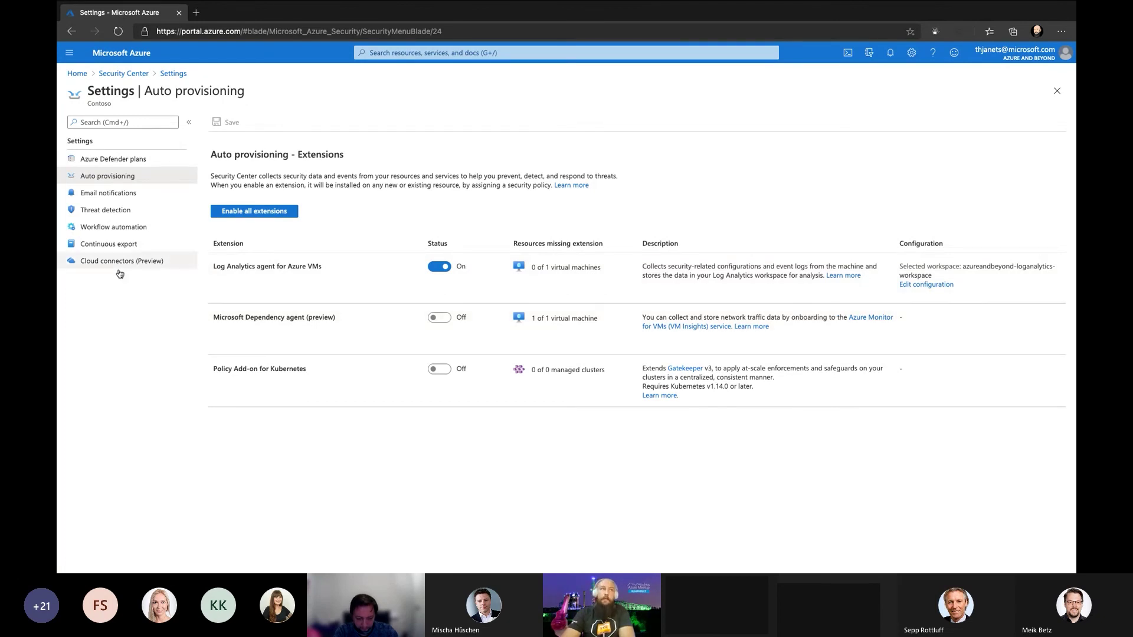
In the Log Analytics agent's deployment configuration, try the default Security Center workspace option, and return to connecting Azure VMs to a different workspace.
{"action": "left_click", "coordinate": [926, 285]}
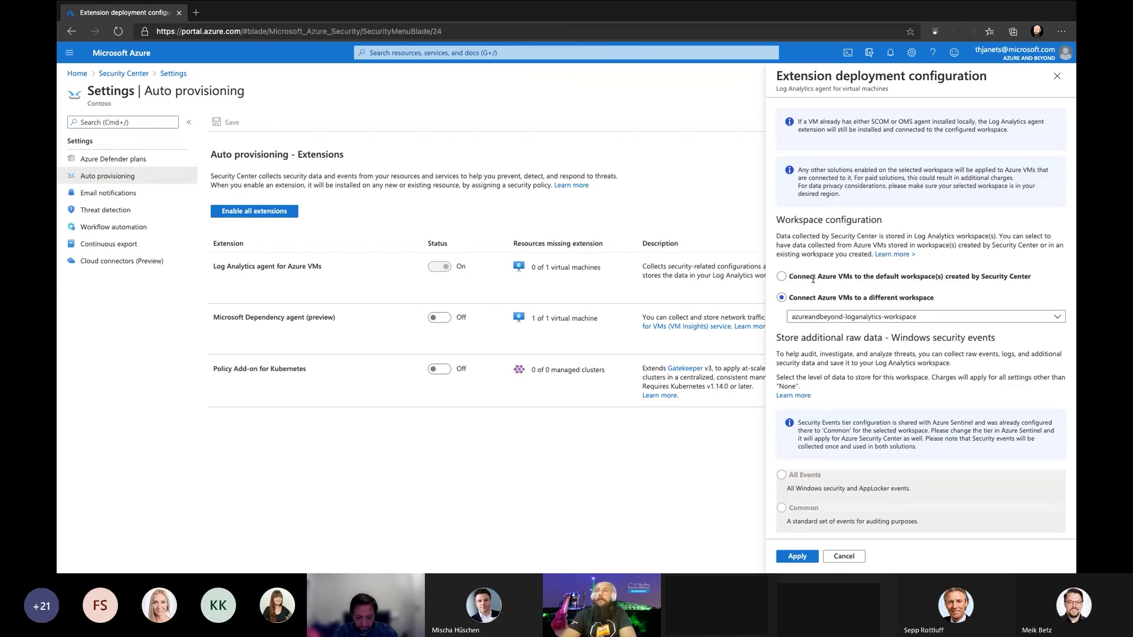
{"action": "left_click", "coordinate": [792, 277]}
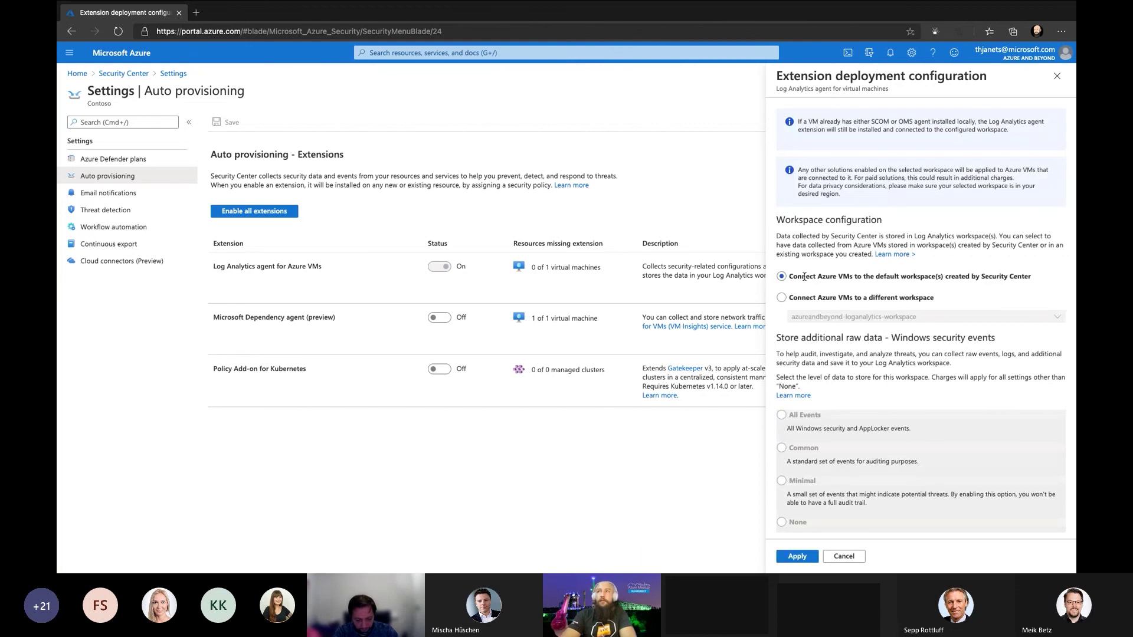
{"action": "left_click", "coordinate": [782, 298]}
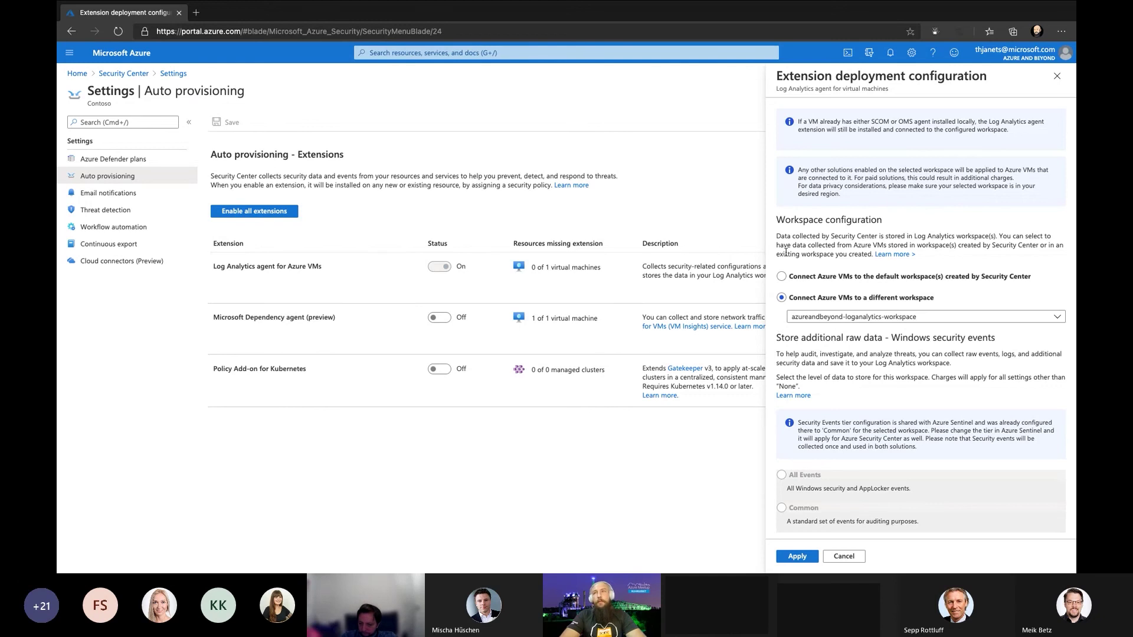
Examine the available workspaces and the Windows security event levels, and close the agent configuration with its edits discarded.
{"action": "left_click", "coordinate": [1030, 317]}
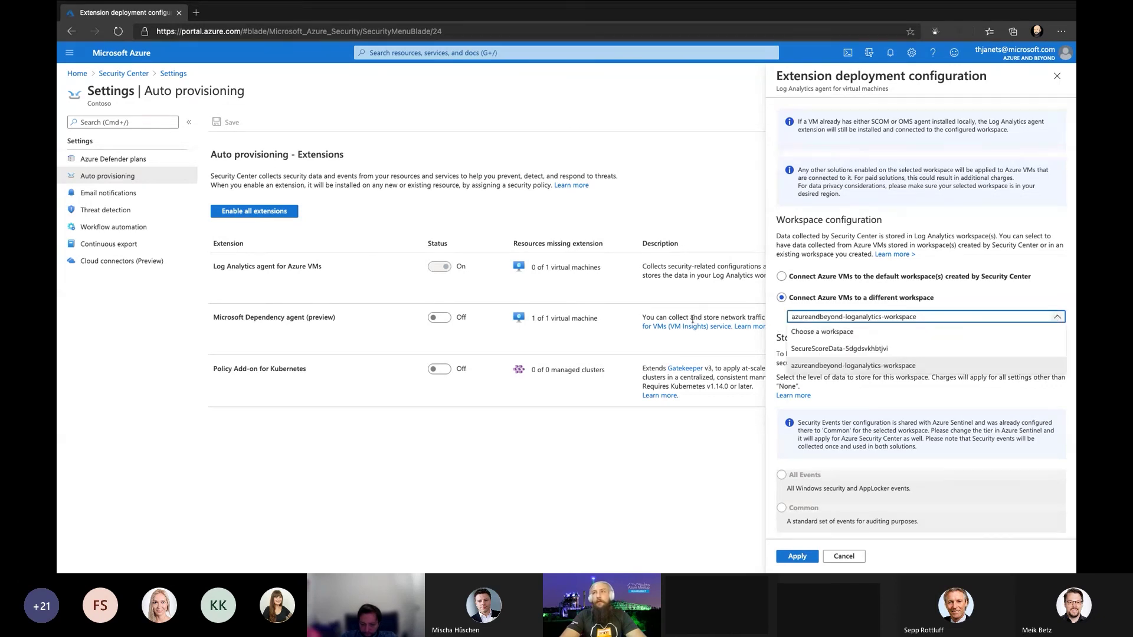
{"action": "left_click", "coordinate": [831, 322]}
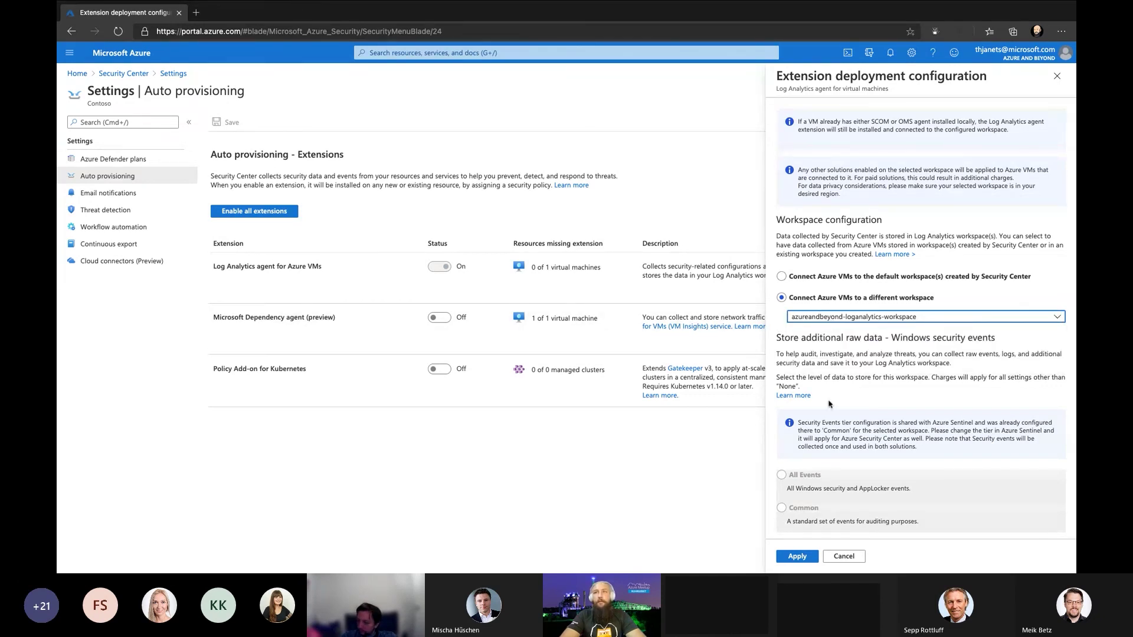
{"action": "scroll", "coordinate": [826, 404], "scroll_direction": "down", "scroll_amount": 2}
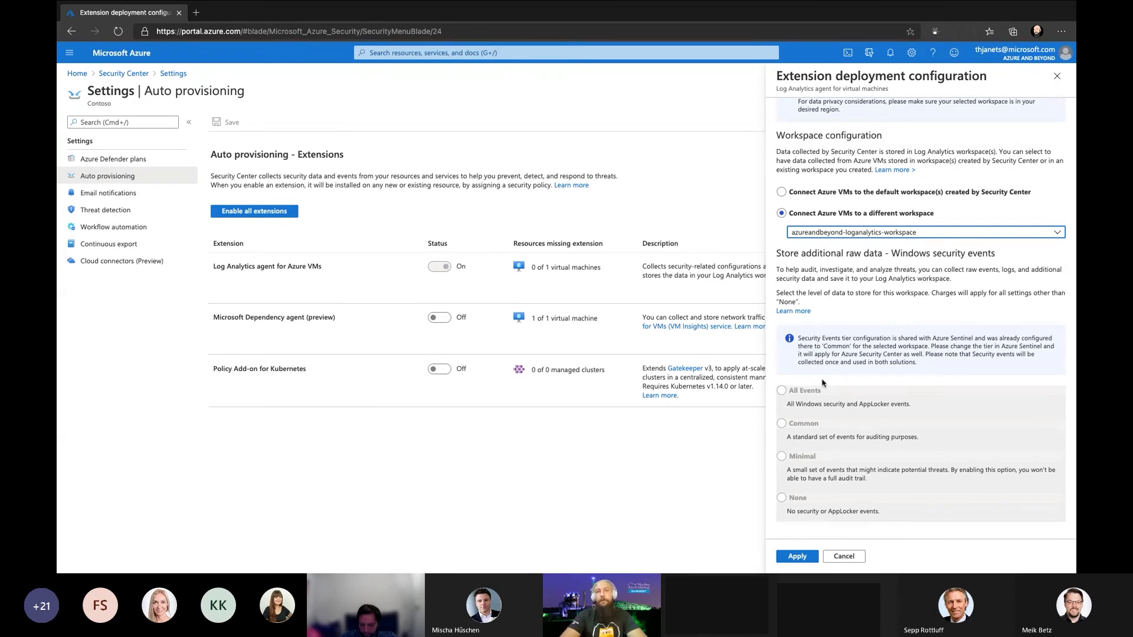
{"action": "left_click", "coordinate": [844, 557]}
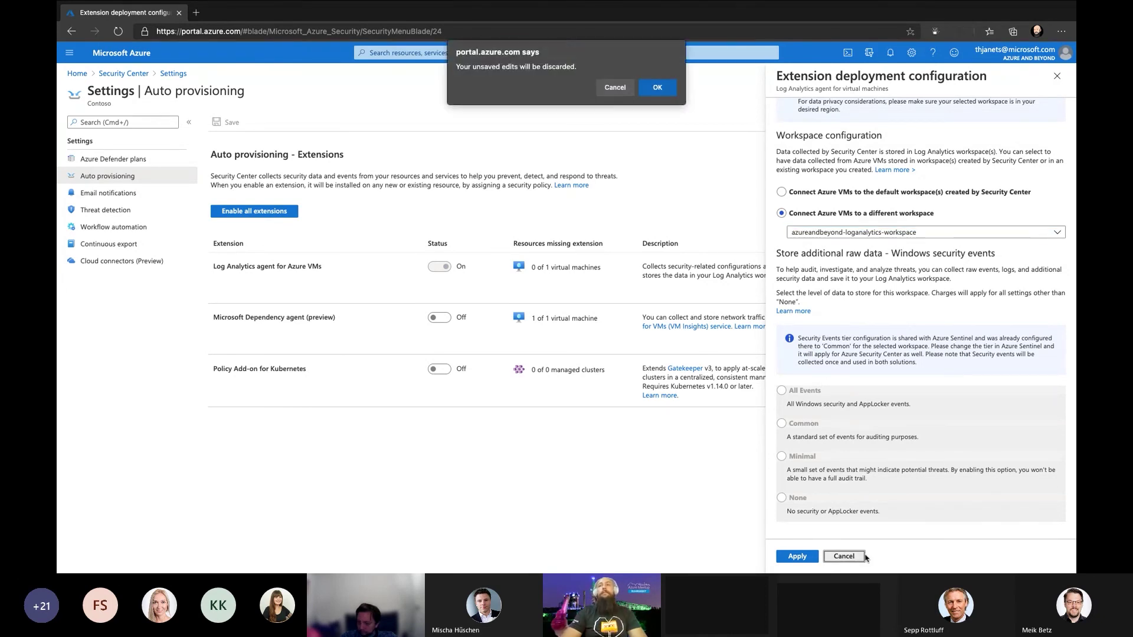
{"action": "left_click", "coordinate": [658, 88]}
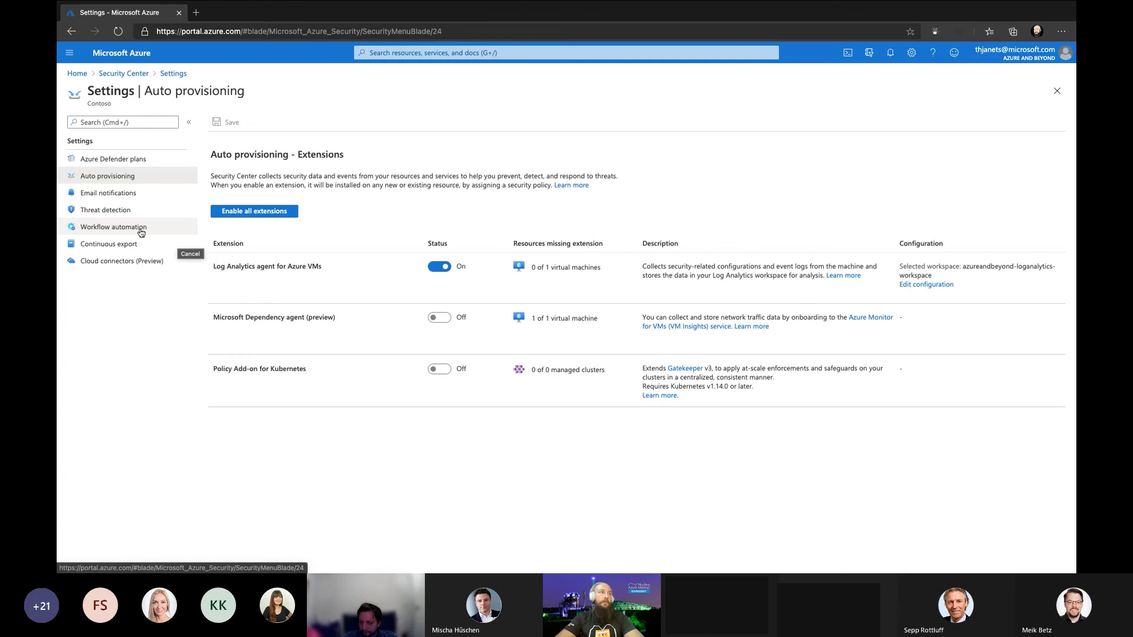
Start a new workflow automation for the Contoso subscription, name it demo and assign it to the MDE resource group.
{"action": "left_click", "coordinate": [144, 232]}
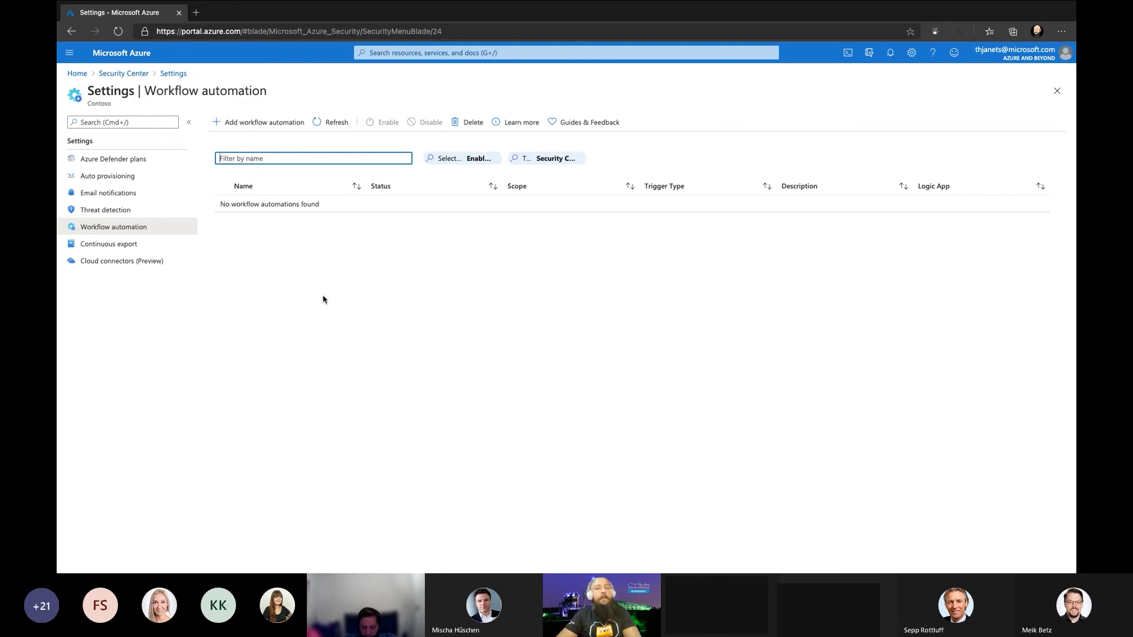
{"action": "left_click", "coordinate": [234, 125]}
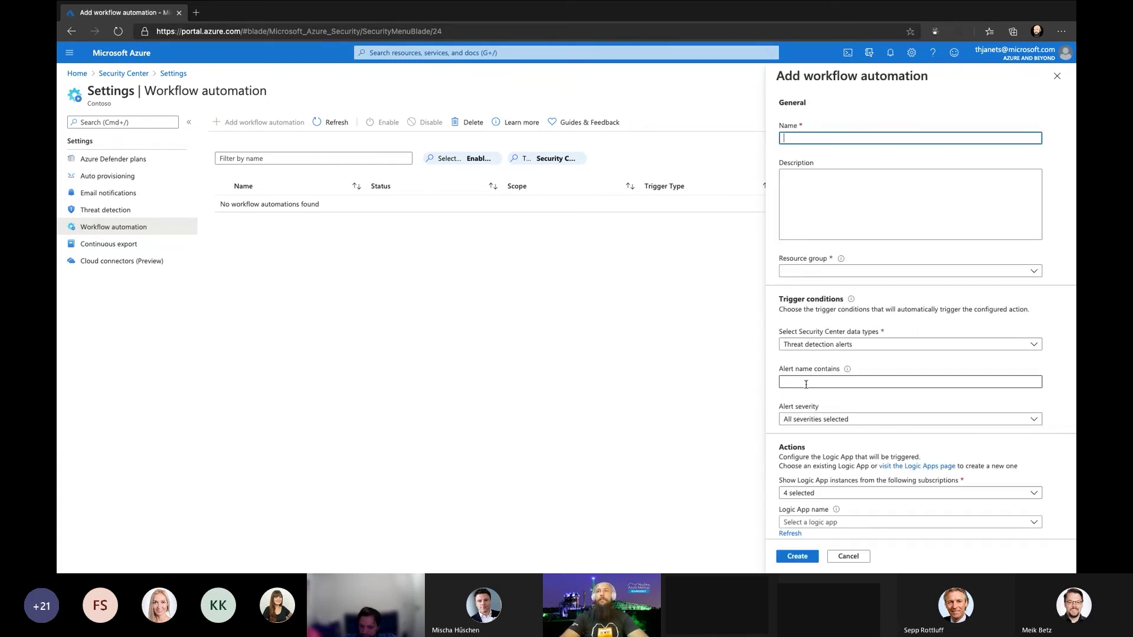
{"action": "mouse_move", "coordinate": [837, 258]}
{"action": "type", "text": "dem"}
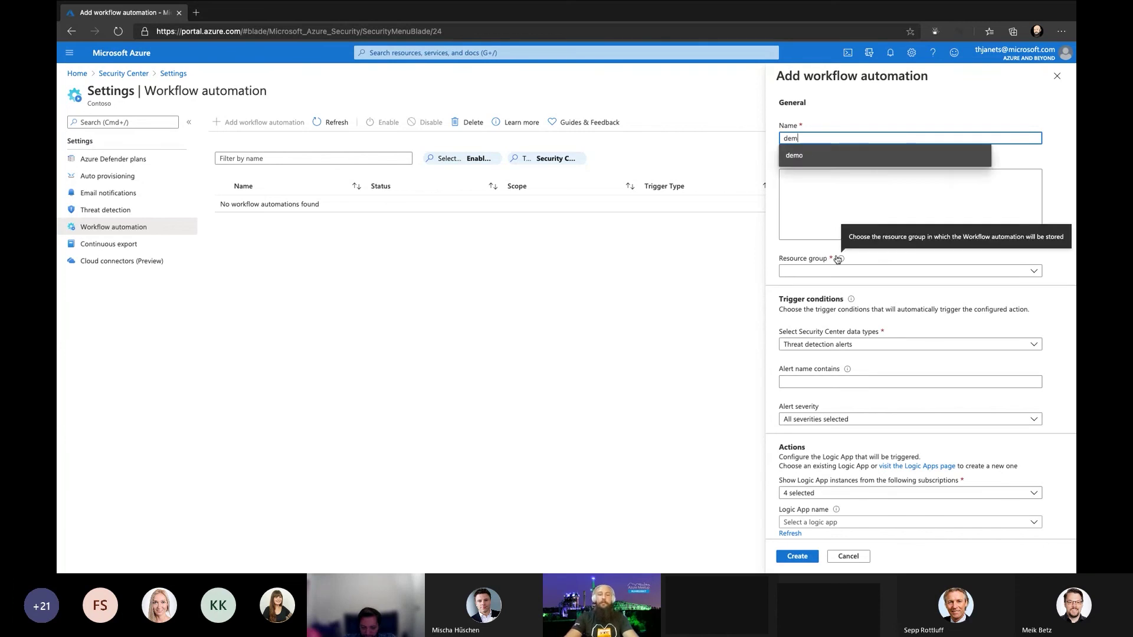
{"action": "type", "text": "o"}
{"action": "left_click", "coordinate": [906, 271]}
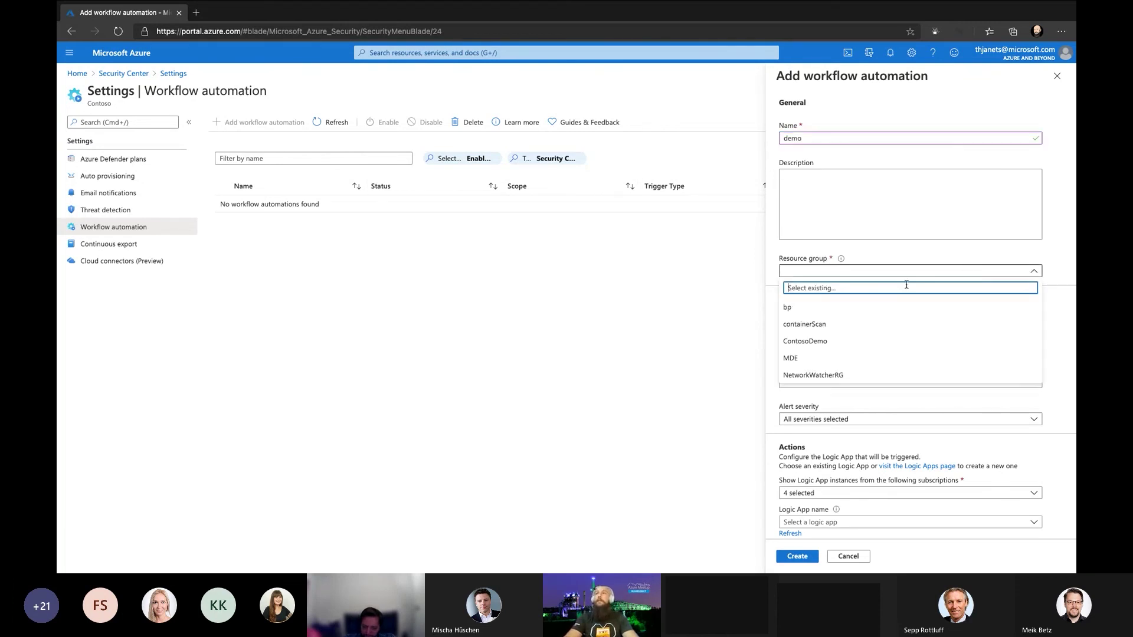
{"action": "left_click", "coordinate": [812, 358]}
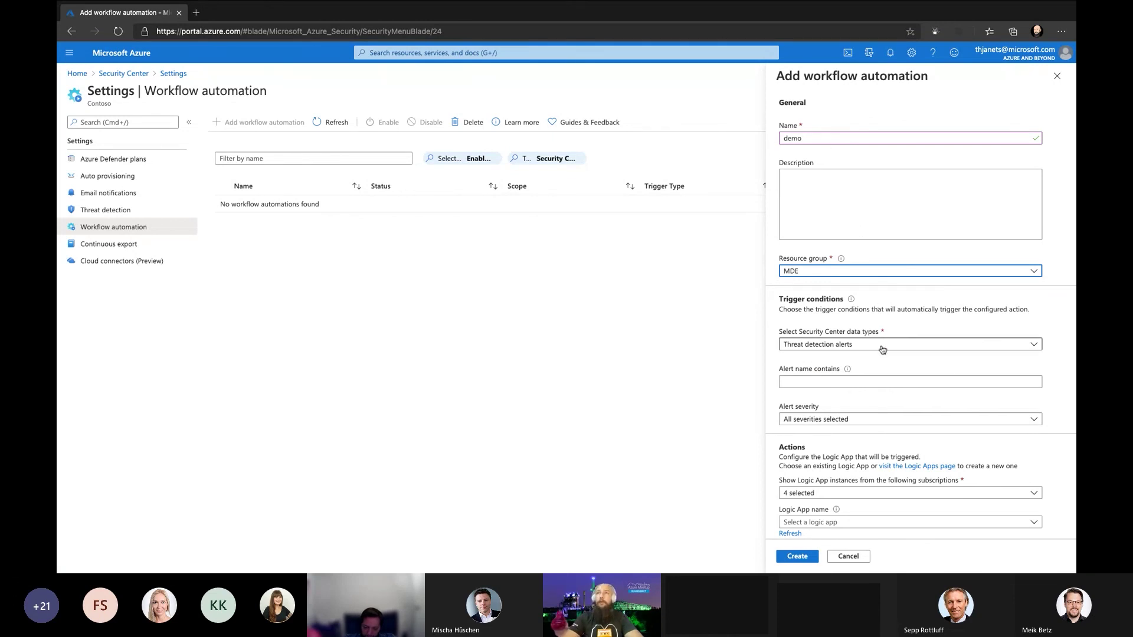
Set the trigger data type to Security Center recommendations, limited to the recommendation 'IP forwarding on your virtual machine should be disabled'.
{"action": "left_click", "coordinate": [882, 349]}
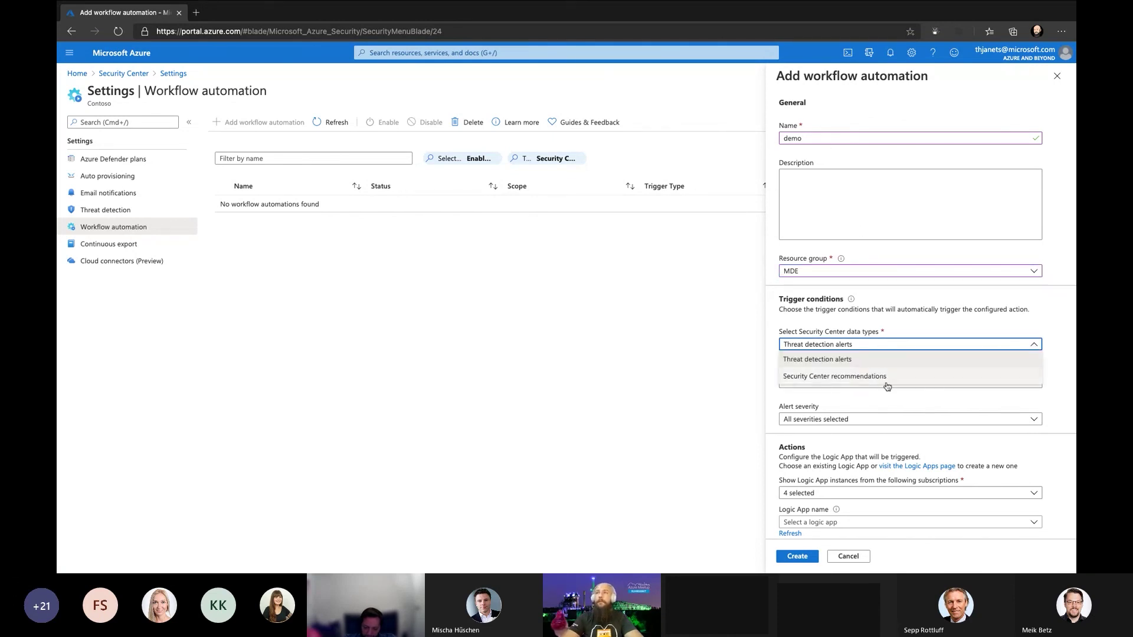
{"action": "left_click", "coordinate": [872, 378]}
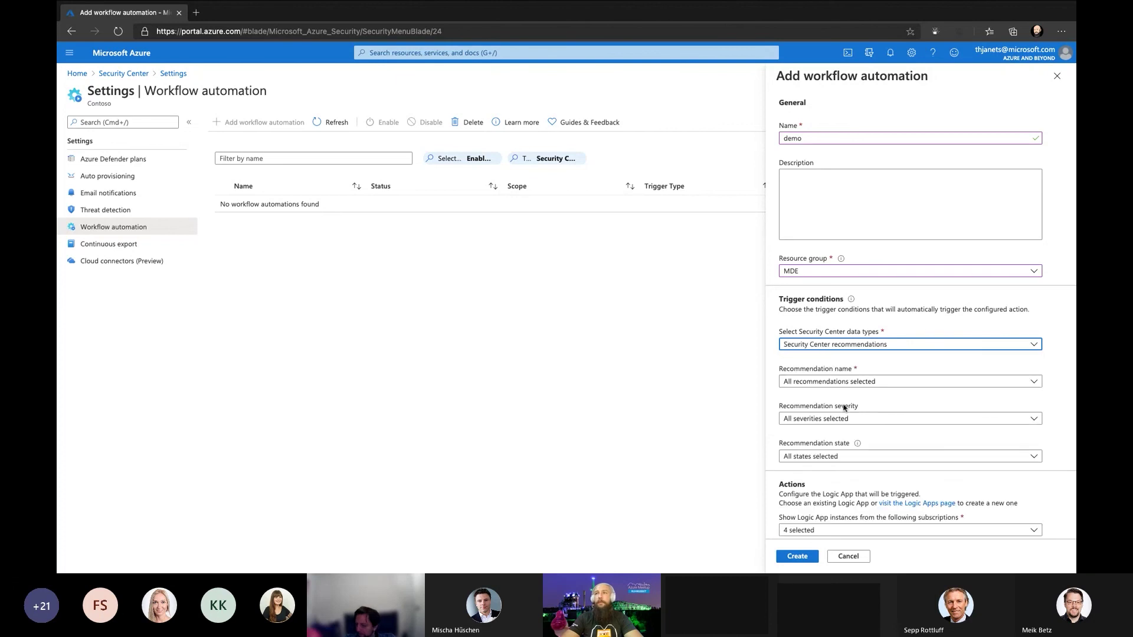
{"action": "left_click", "coordinate": [873, 382]}
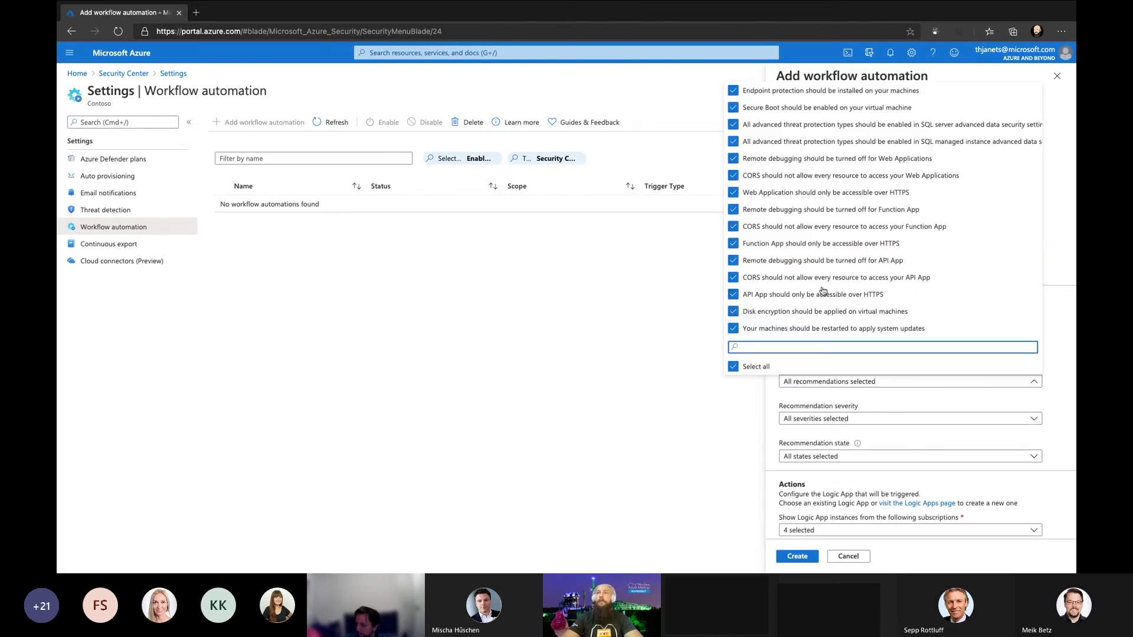
{"action": "left_click", "coordinate": [733, 366]}
{"action": "scroll", "coordinate": [805, 152], "scroll_direction": "down", "scroll_amount": 10}
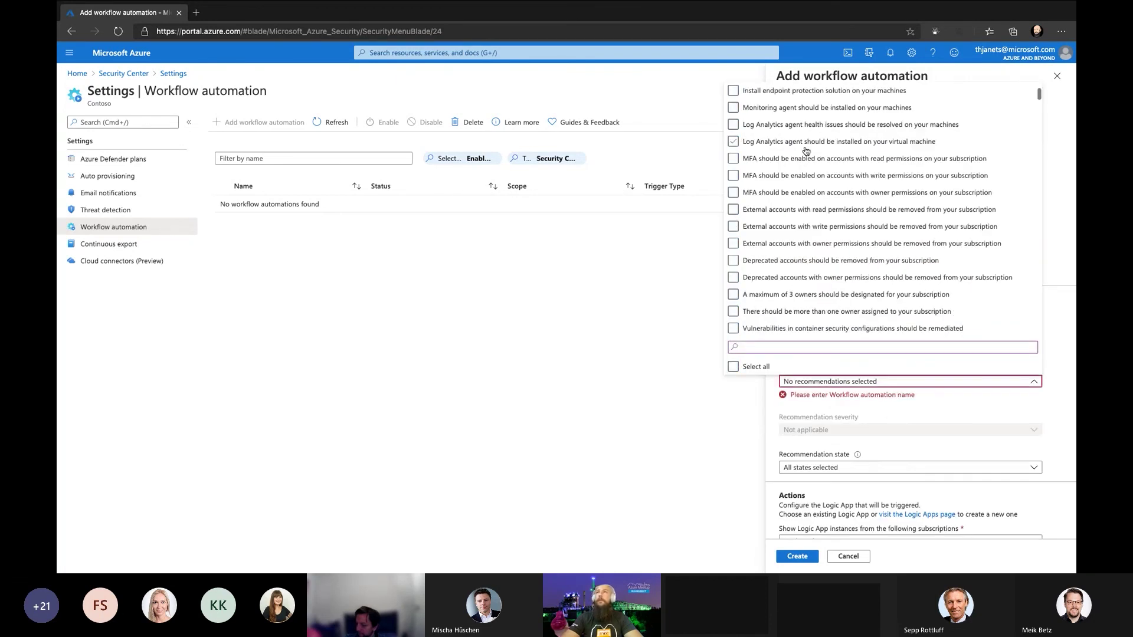
{"action": "scroll", "coordinate": [807, 156], "scroll_direction": "down", "scroll_amount": 15}
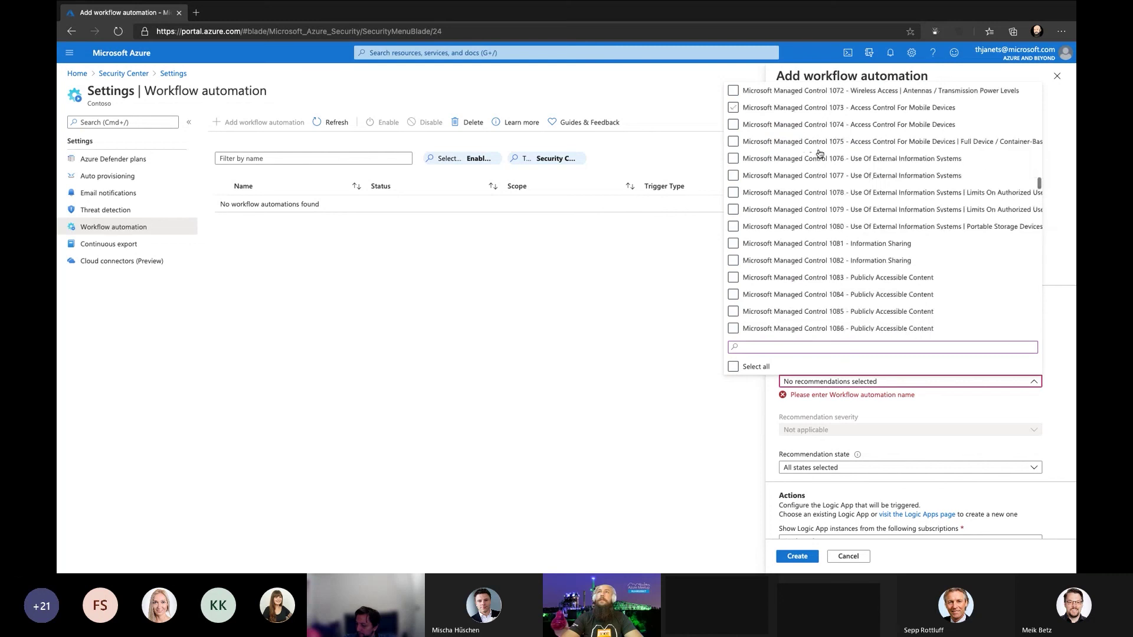
{"action": "scroll", "coordinate": [820, 153], "scroll_direction": "down", "scroll_amount": 20}
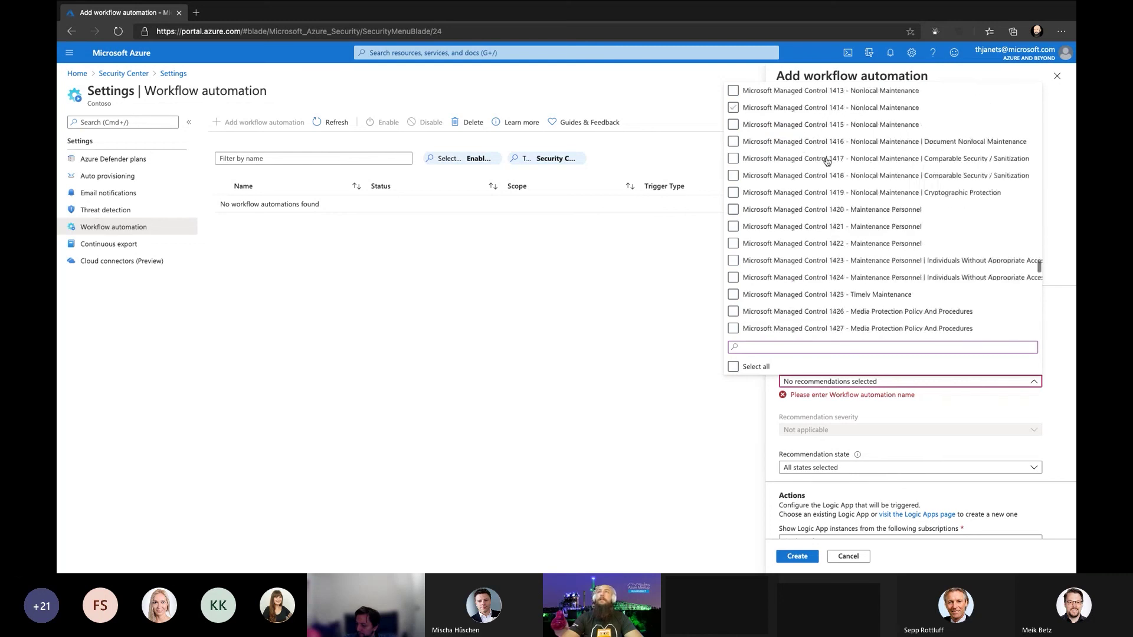
{"action": "scroll", "coordinate": [817, 125], "scroll_direction": "down", "scroll_amount": 16}
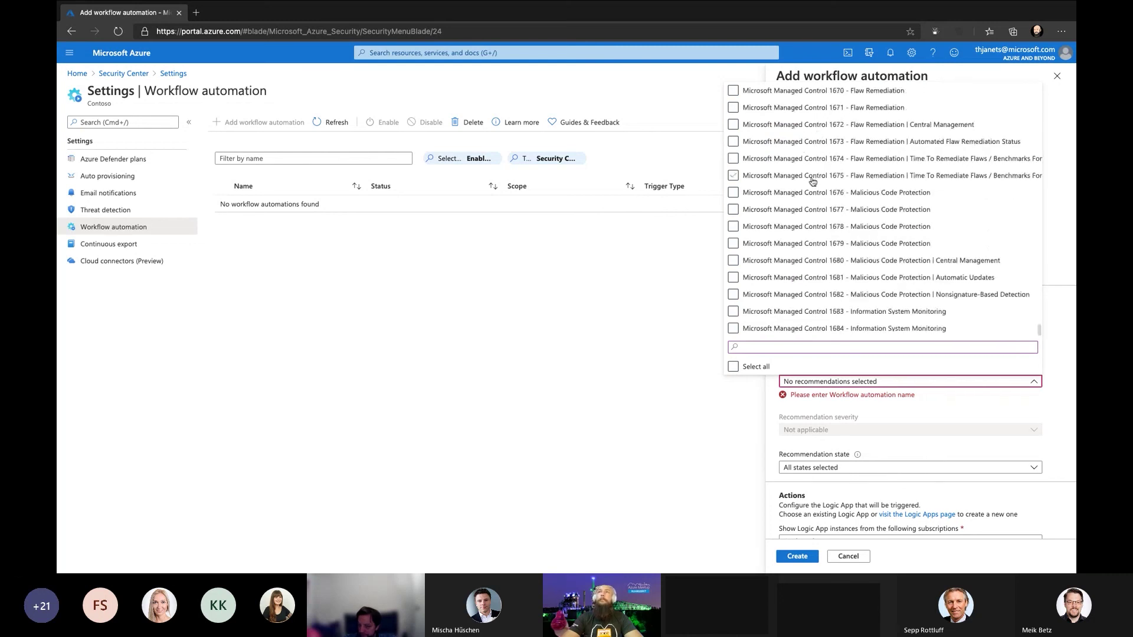
{"action": "scroll", "coordinate": [816, 216], "scroll_direction": "up", "scroll_amount": 20}
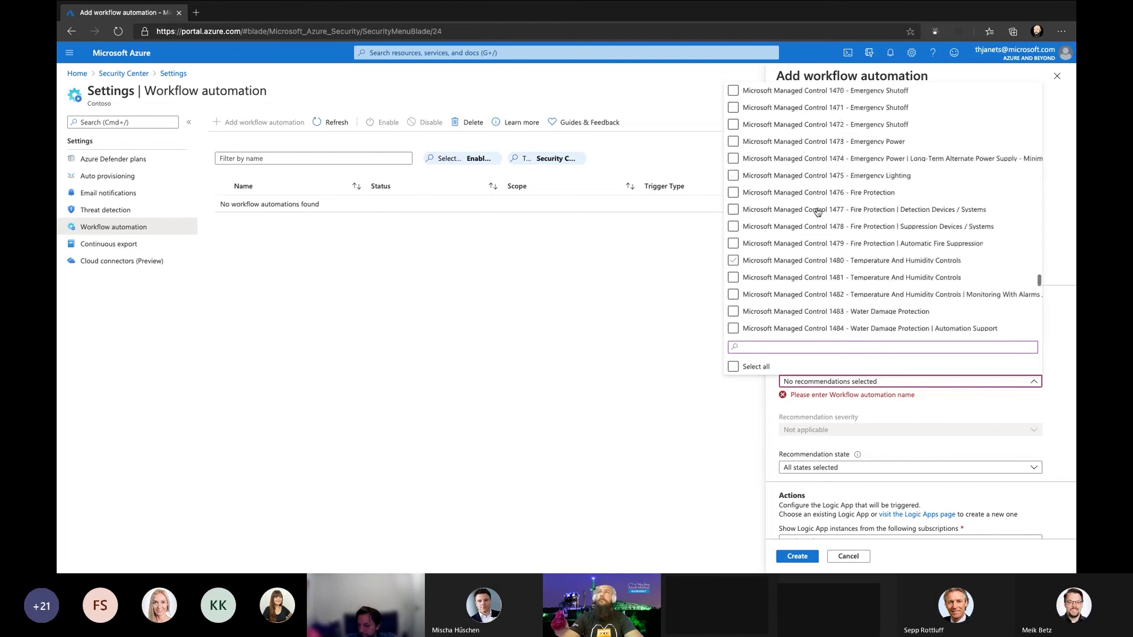
{"action": "scroll", "coordinate": [817, 211], "scroll_direction": "up", "scroll_amount": 20}
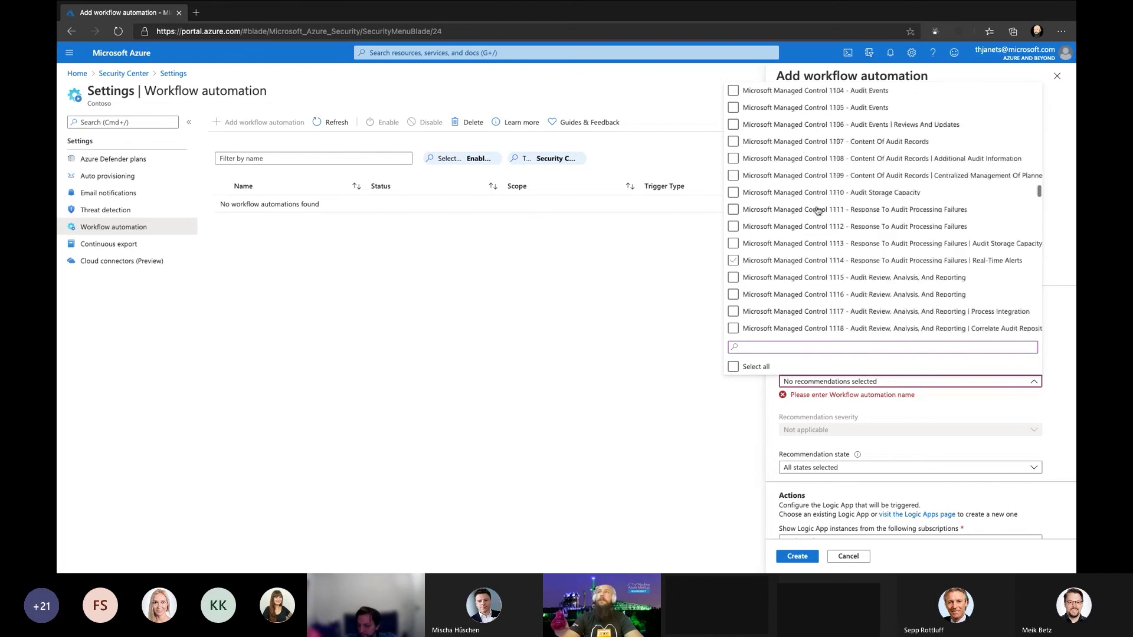
{"action": "scroll", "coordinate": [819, 211], "scroll_direction": "up", "scroll_amount": 20}
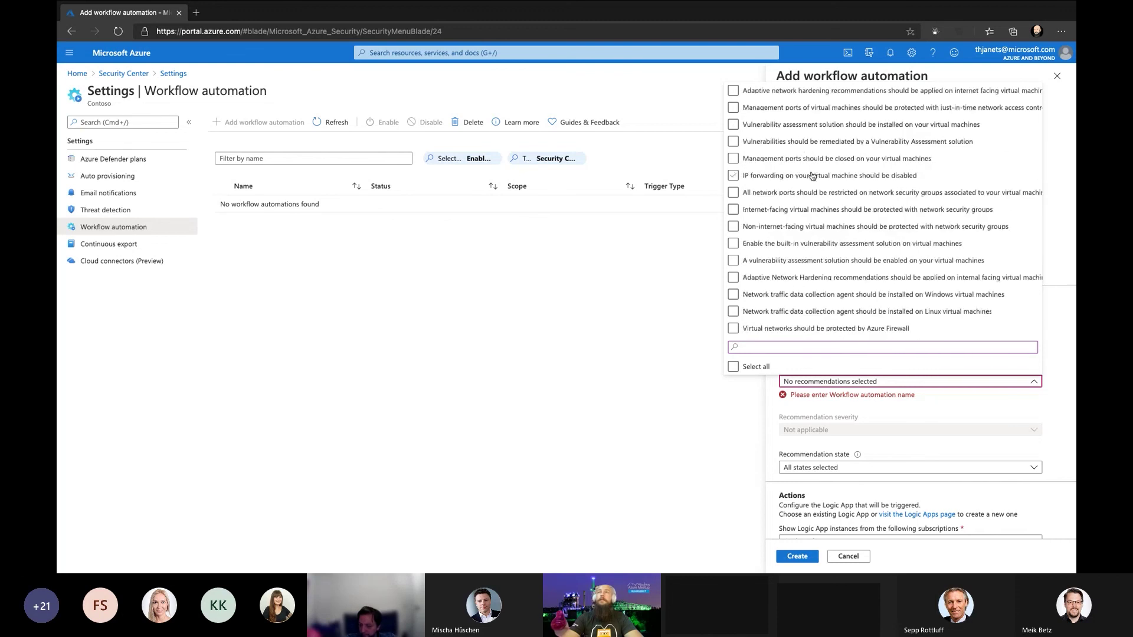
{"action": "left_click", "coordinate": [797, 179]}
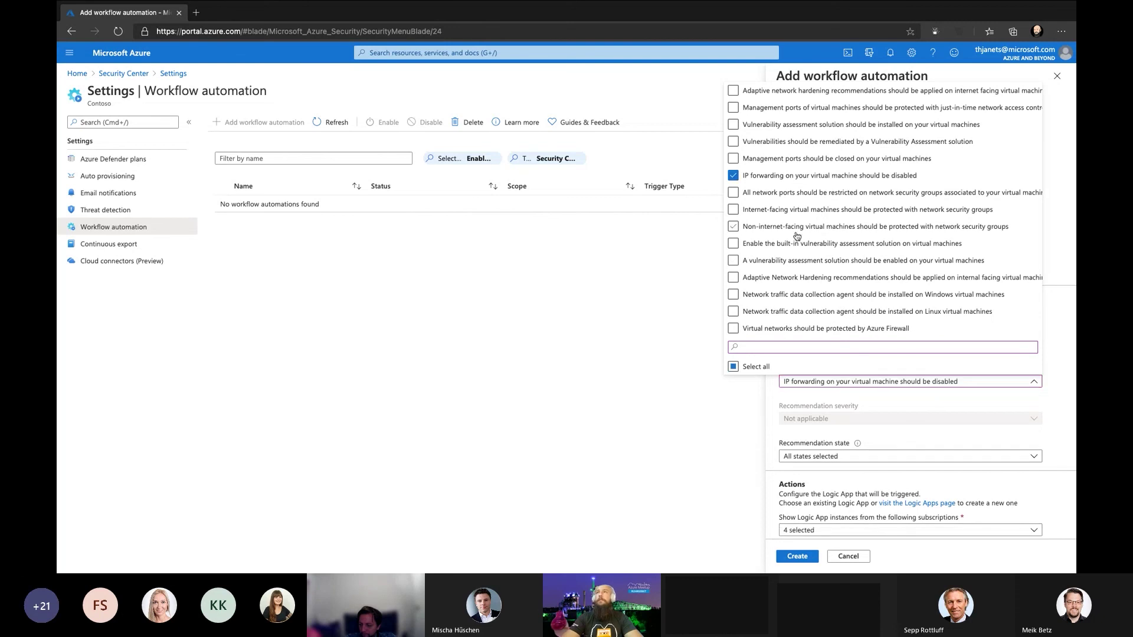
{"action": "left_click", "coordinate": [665, 404]}
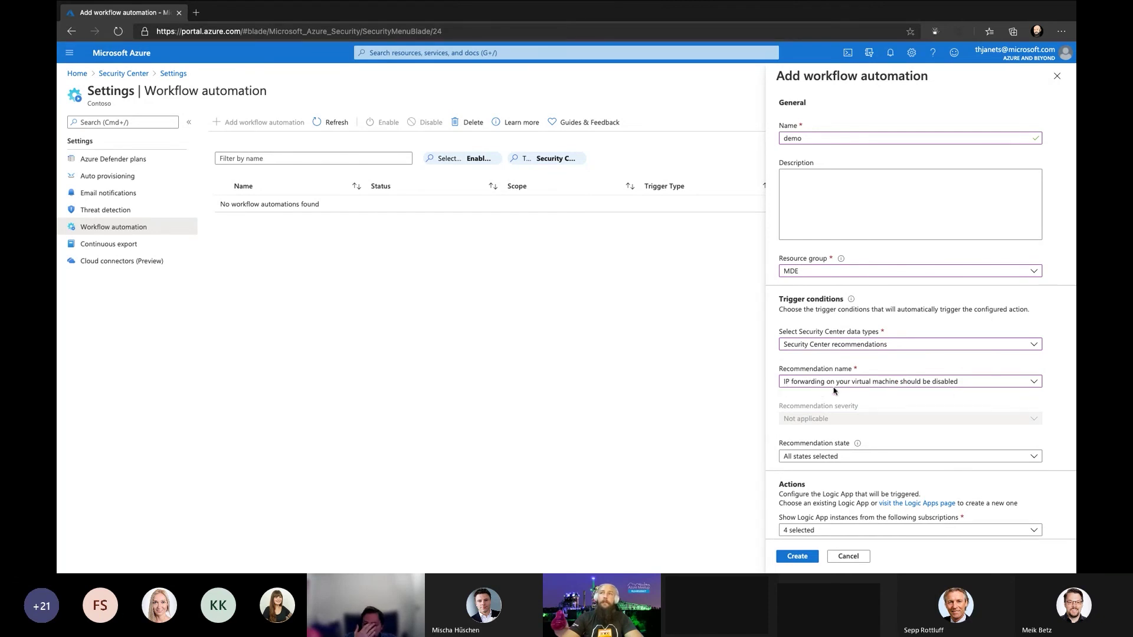
Restrict the trigger's recommendation state to Unhealthy only.
{"action": "scroll", "coordinate": [855, 396], "scroll_direction": "down", "scroll_amount": 1}
{"action": "left_click", "coordinate": [832, 420]}
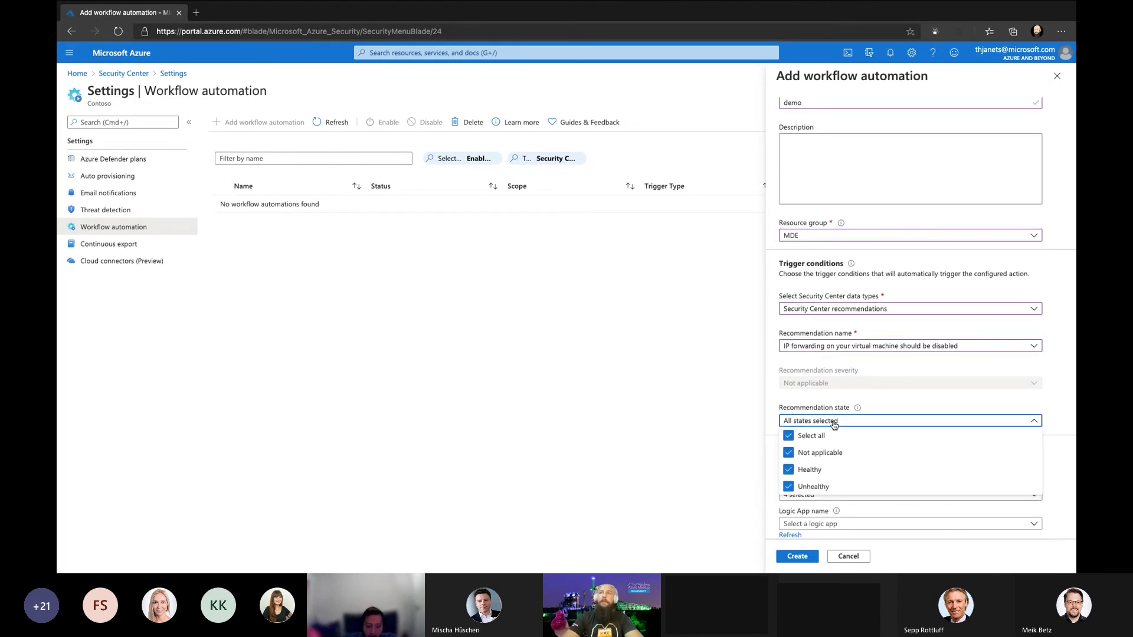
{"action": "left_click", "coordinate": [790, 435]}
{"action": "left_click", "coordinate": [813, 471]}
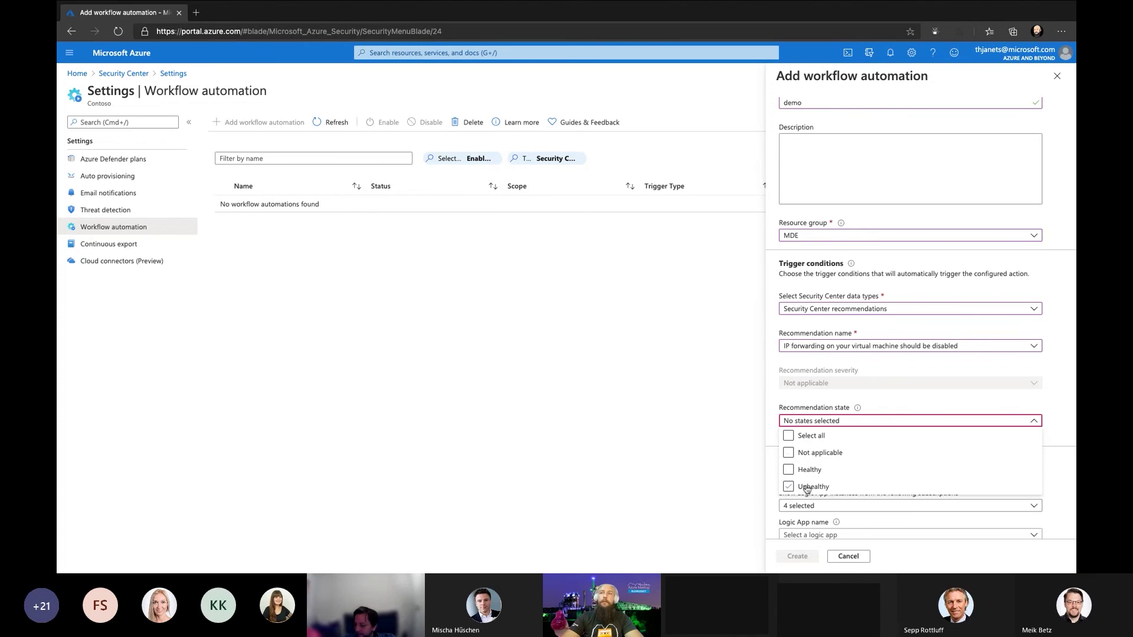
{"action": "left_click", "coordinate": [807, 488]}
{"action": "left_click", "coordinate": [801, 420]}
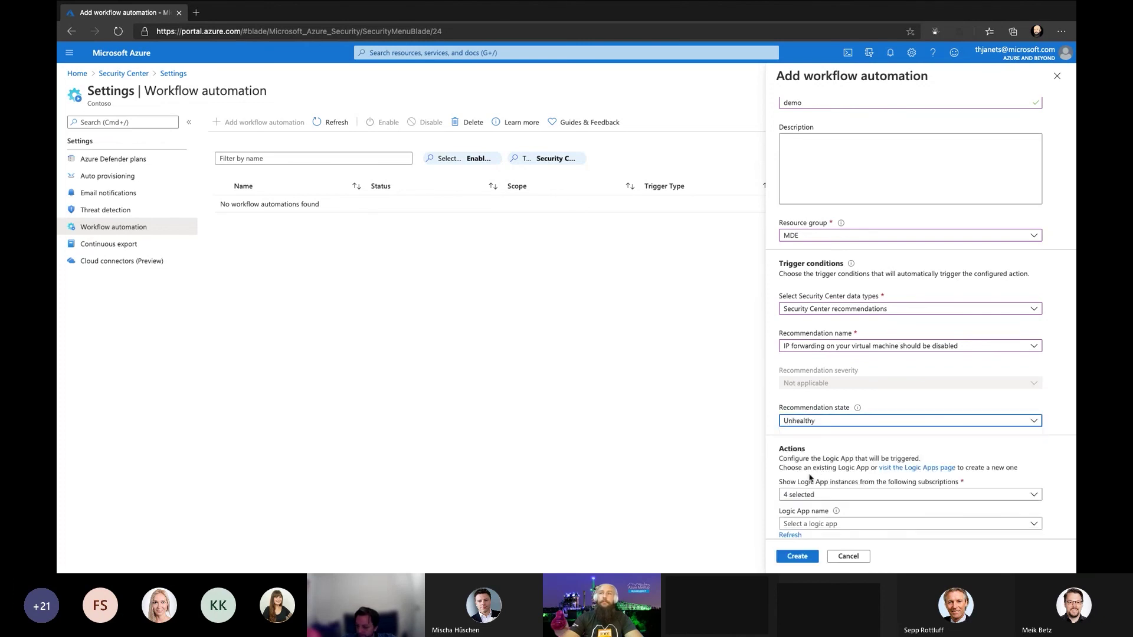
Choose asc-playbook as the Logic App from the listed subscriptions, and cancel the new workflow automation without creating it.
{"action": "left_click", "coordinate": [831, 494]}
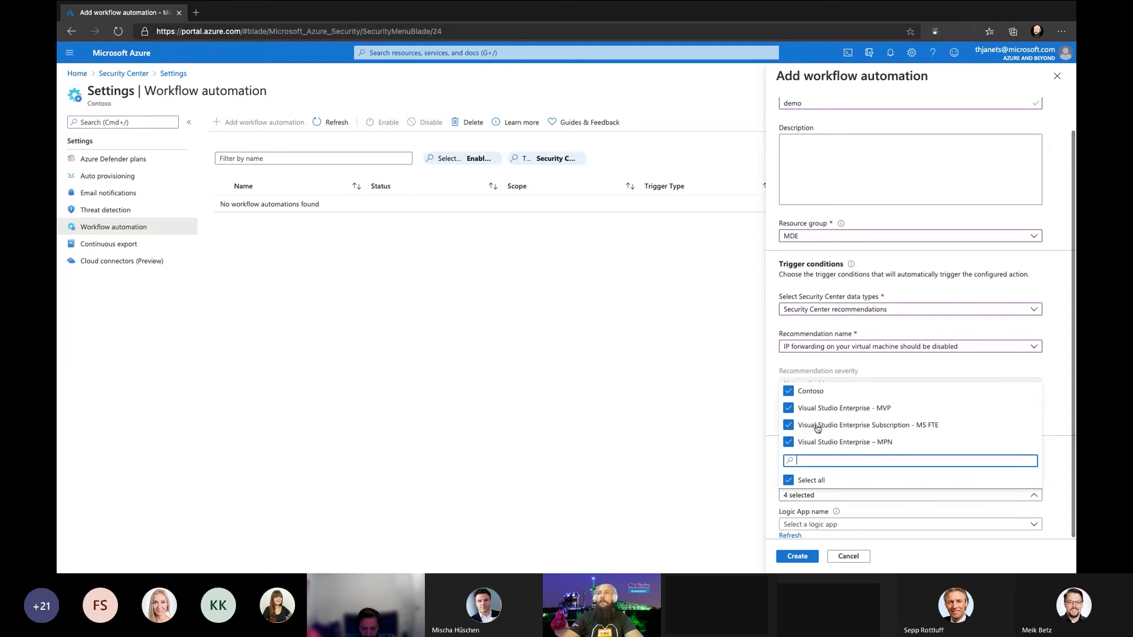
{"action": "key", "text": "Escape"}
{"action": "left_click", "coordinate": [819, 501]}
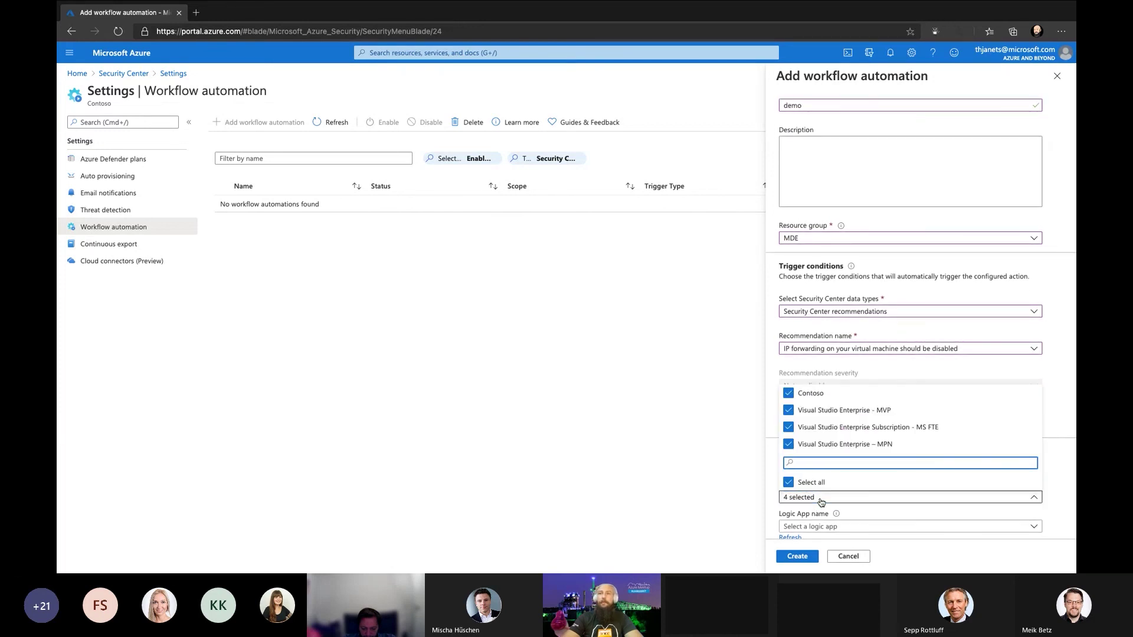
{"action": "key", "text": "Escape"}
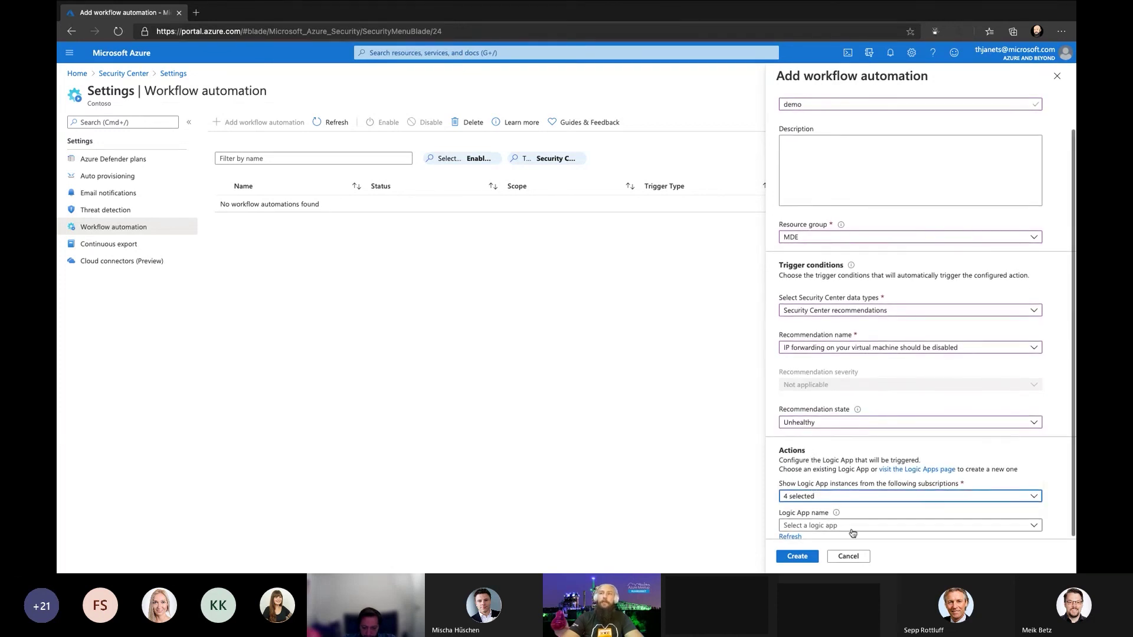
{"action": "left_click", "coordinate": [843, 526]}
{"action": "left_click", "coordinate": [843, 528]}
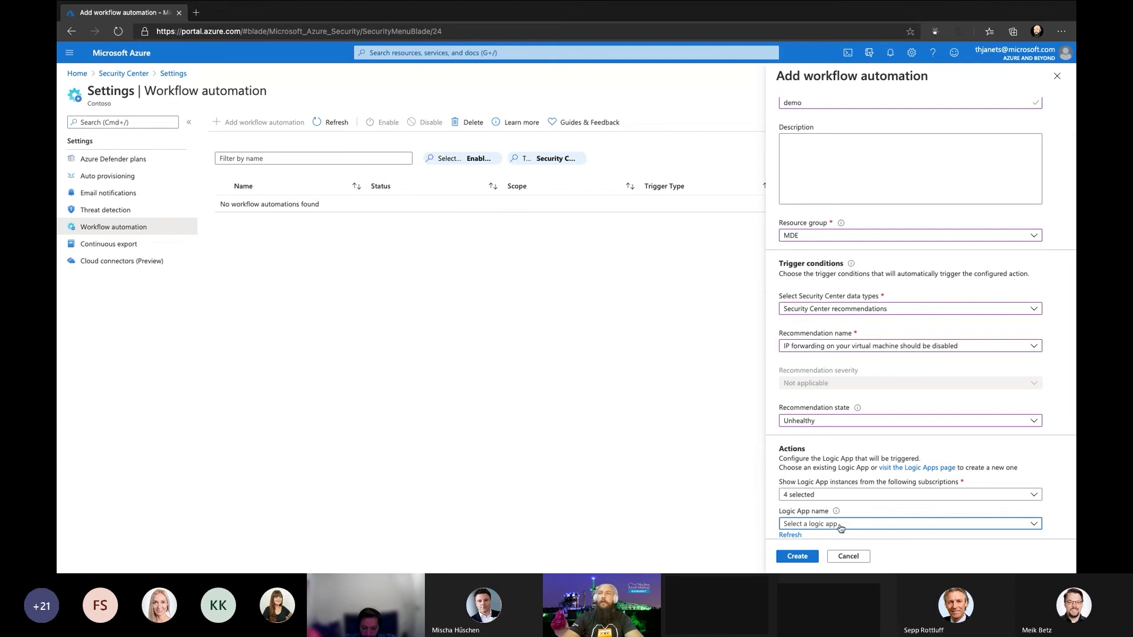
{"action": "left_click", "coordinate": [841, 528]}
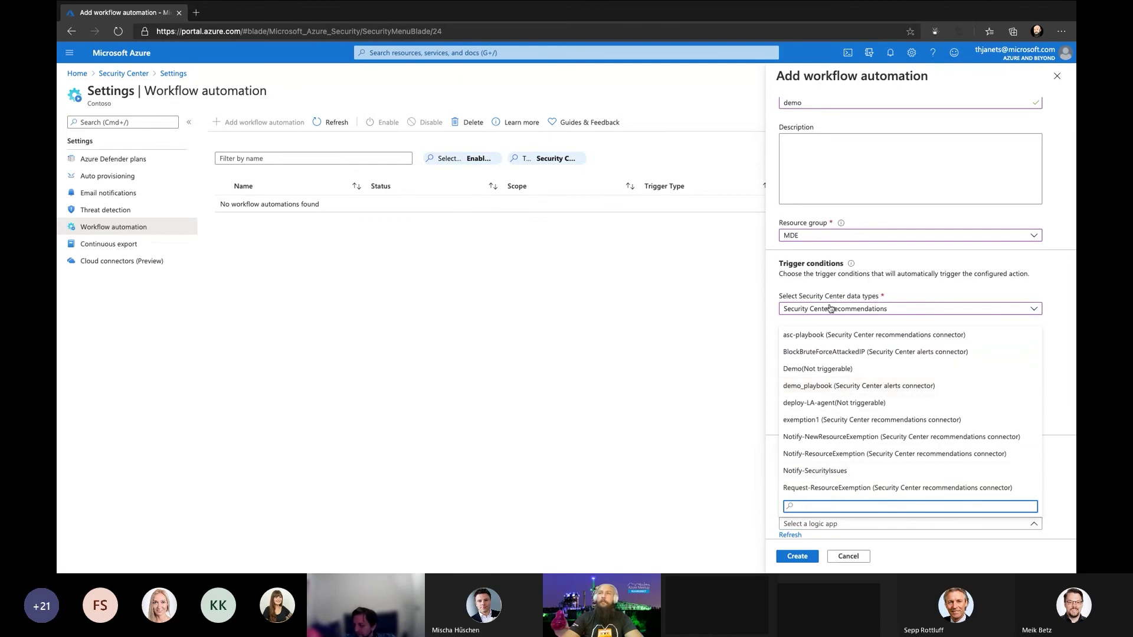
{"action": "left_click", "coordinate": [807, 335]}
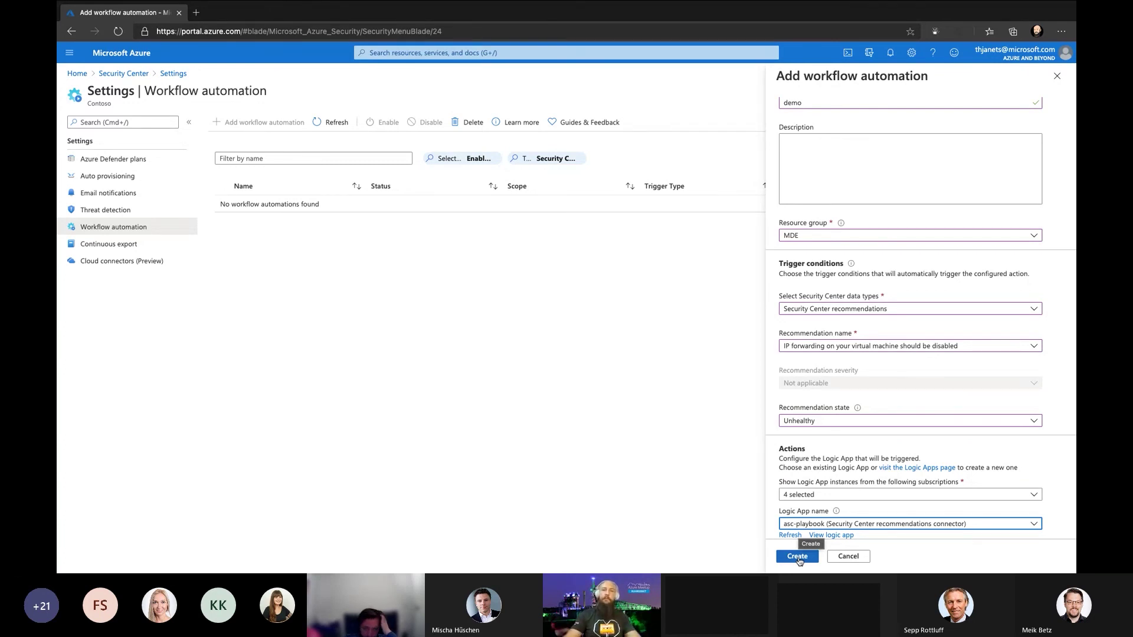
{"action": "left_click", "coordinate": [842, 556]}
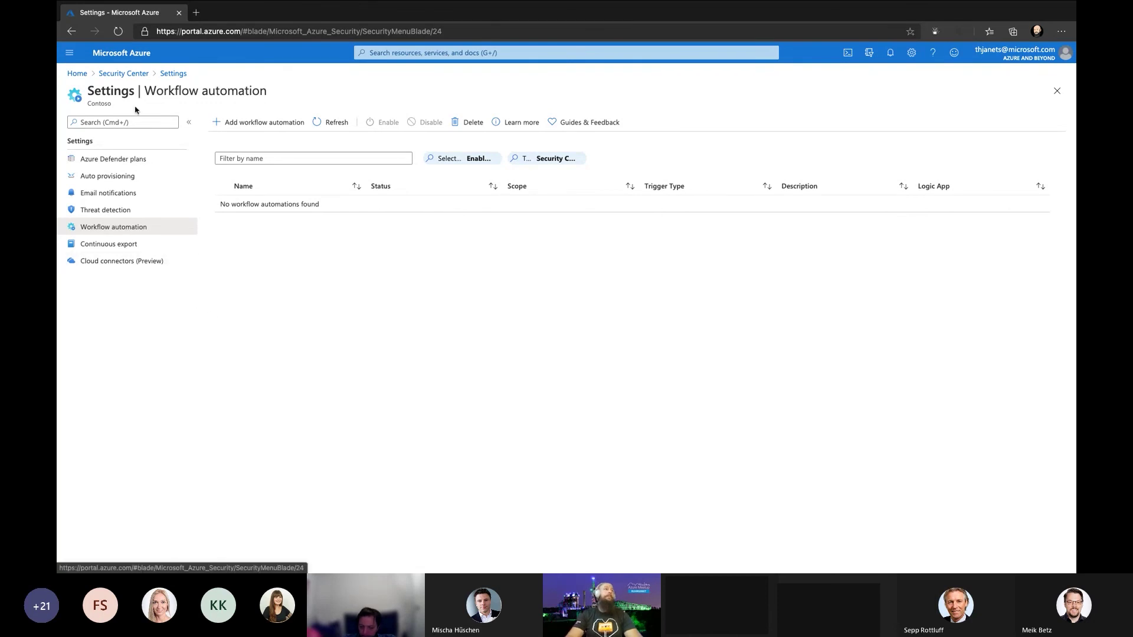
Return to Security Center's overview of subscriptions and open the regulatory compliance dashboard.
{"action": "left_click", "coordinate": [124, 74]}
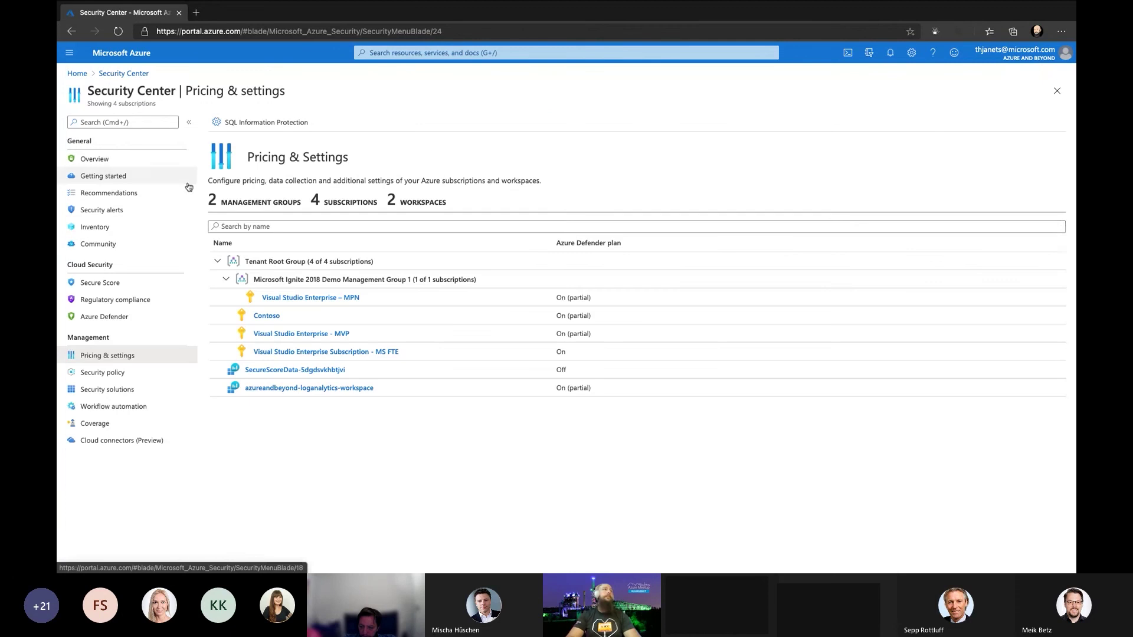
{"action": "left_click", "coordinate": [126, 301]}
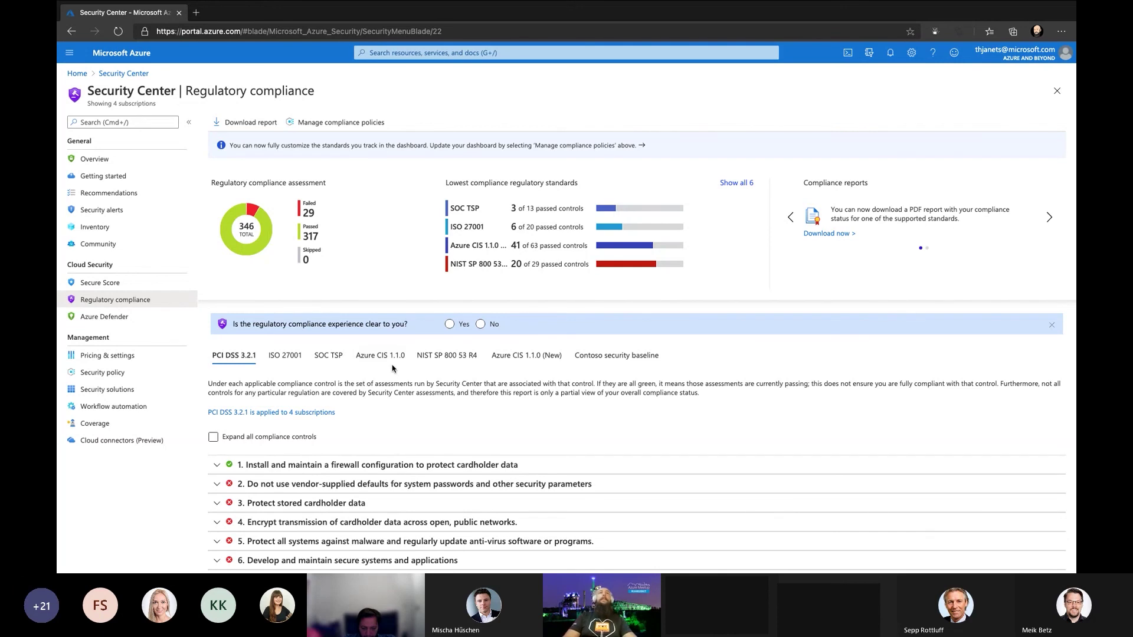
{"action": "left_click", "coordinate": [411, 283]}
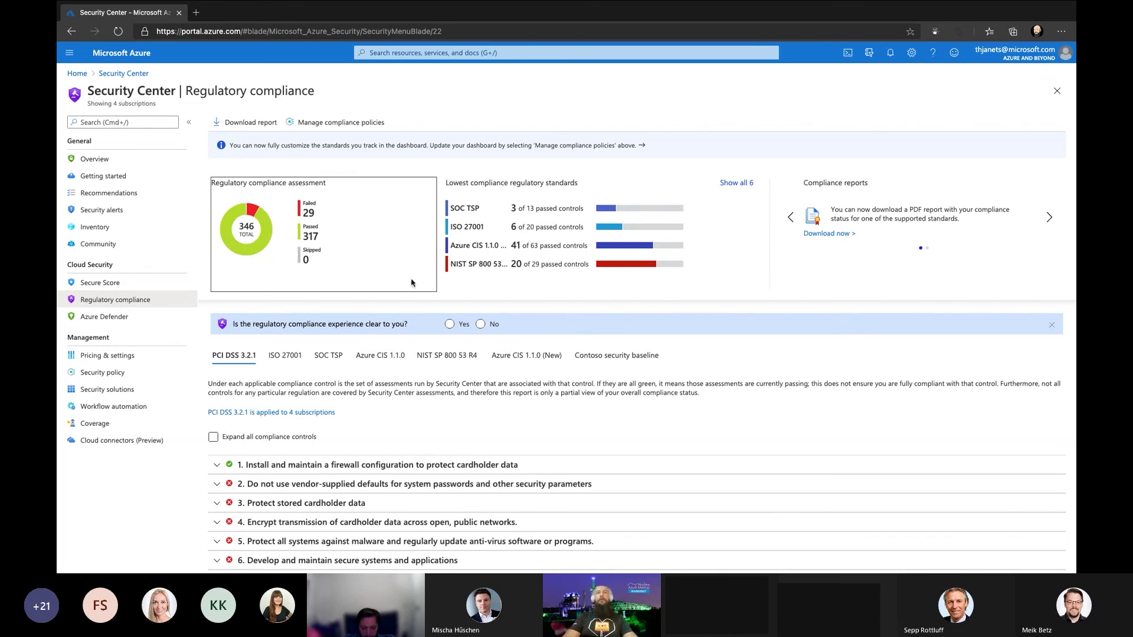
Open the Contoso subscription's security policy from compliance policy management and review its industry and regulatory standards.
{"action": "left_click", "coordinate": [339, 122]}
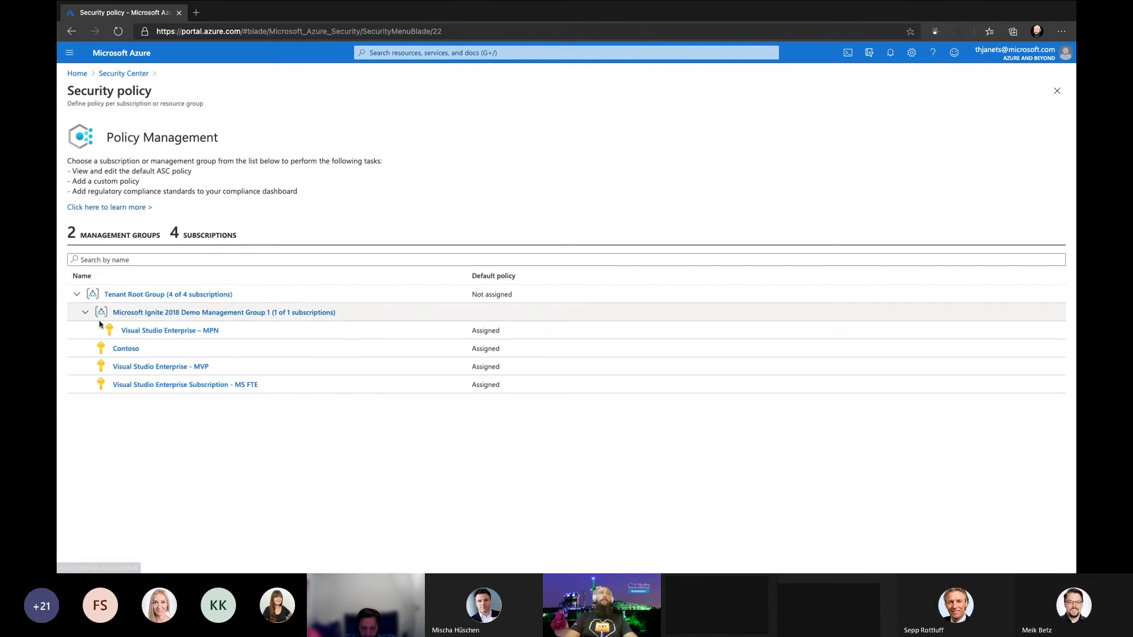
{"action": "left_click", "coordinate": [124, 350]}
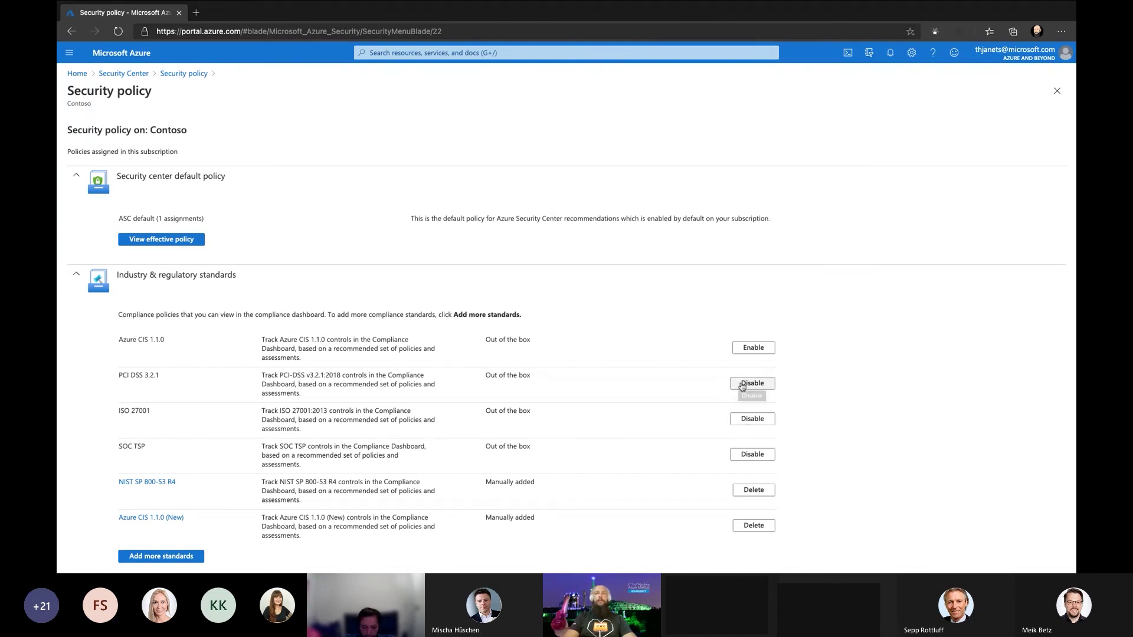
{"action": "scroll", "coordinate": [647, 544], "scroll_direction": "down", "scroll_amount": 2}
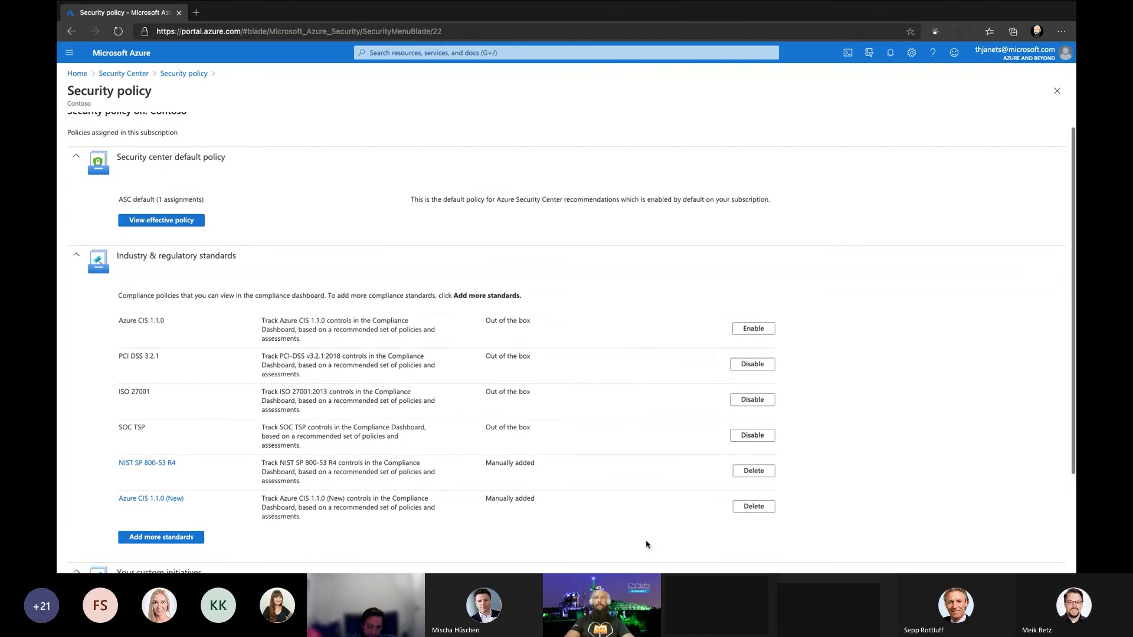
{"action": "scroll", "coordinate": [647, 544], "scroll_direction": "down", "scroll_amount": 3}
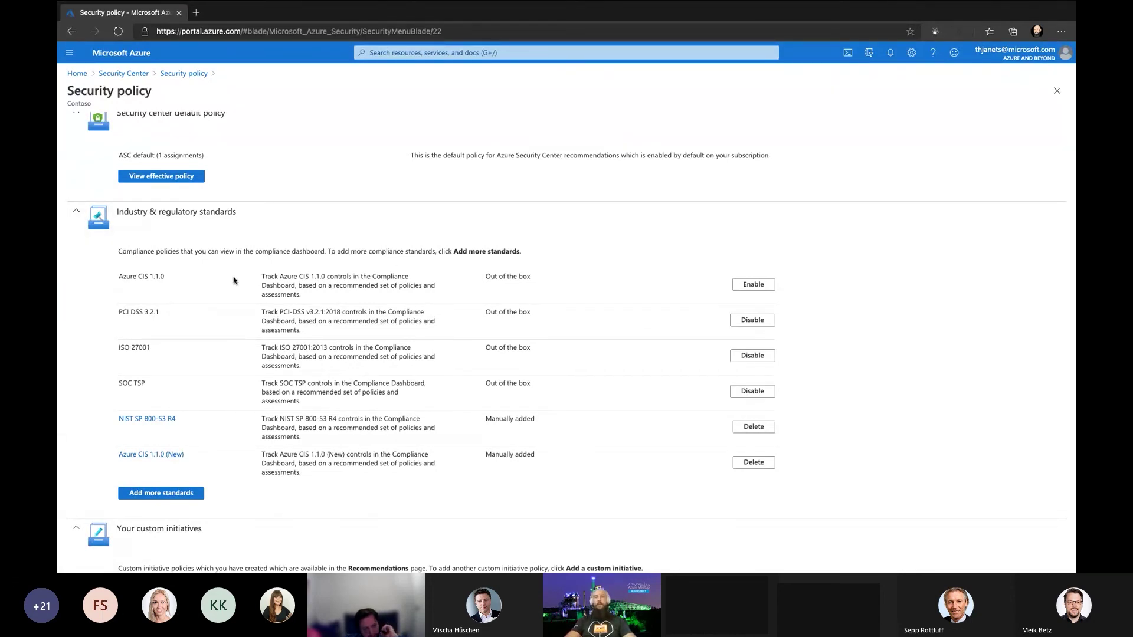
Start adding the Azure Security Benchmark standard to Contoso, view its assignment parameters, and return to policy management with the edits discarded.
{"action": "left_click", "coordinate": [184, 495]}
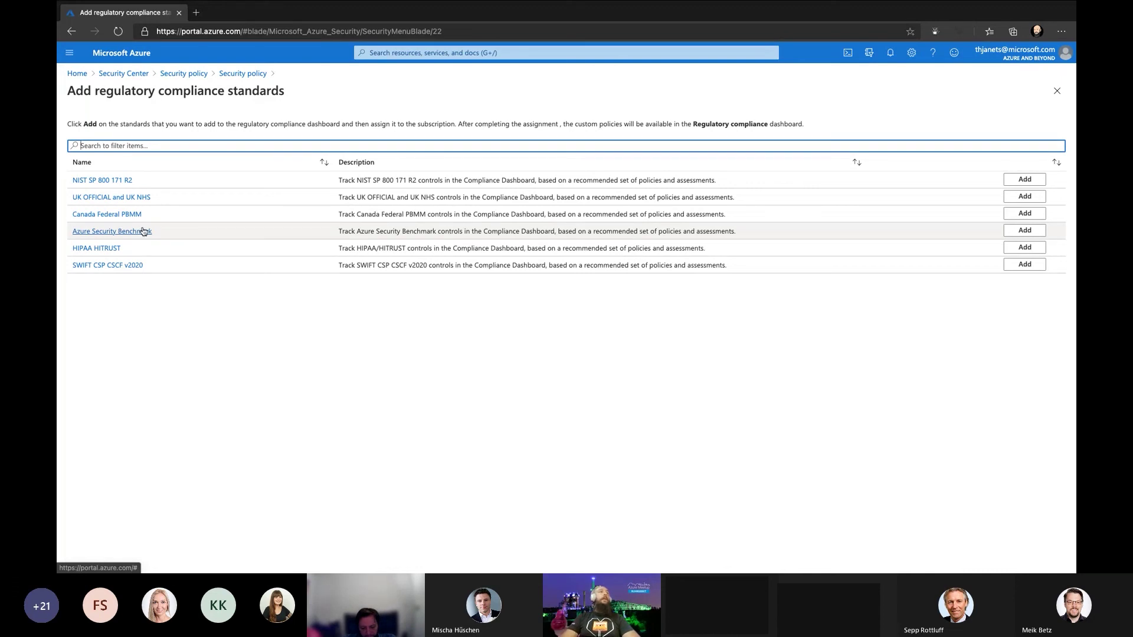
{"action": "left_click", "coordinate": [1034, 234]}
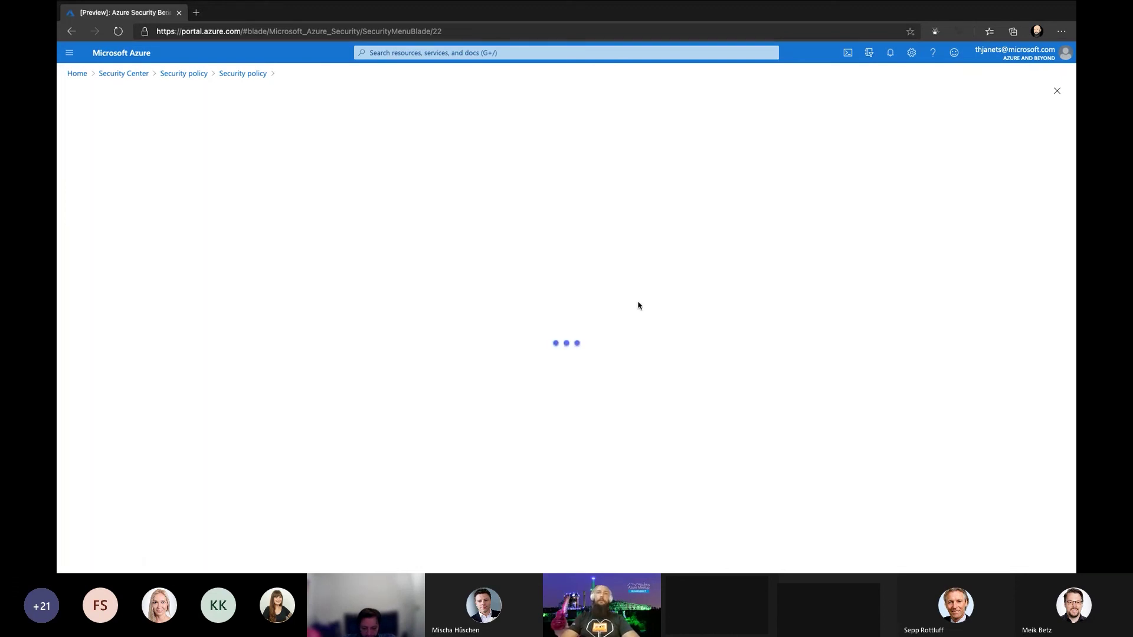
{"action": "left_click", "coordinate": [121, 134]}
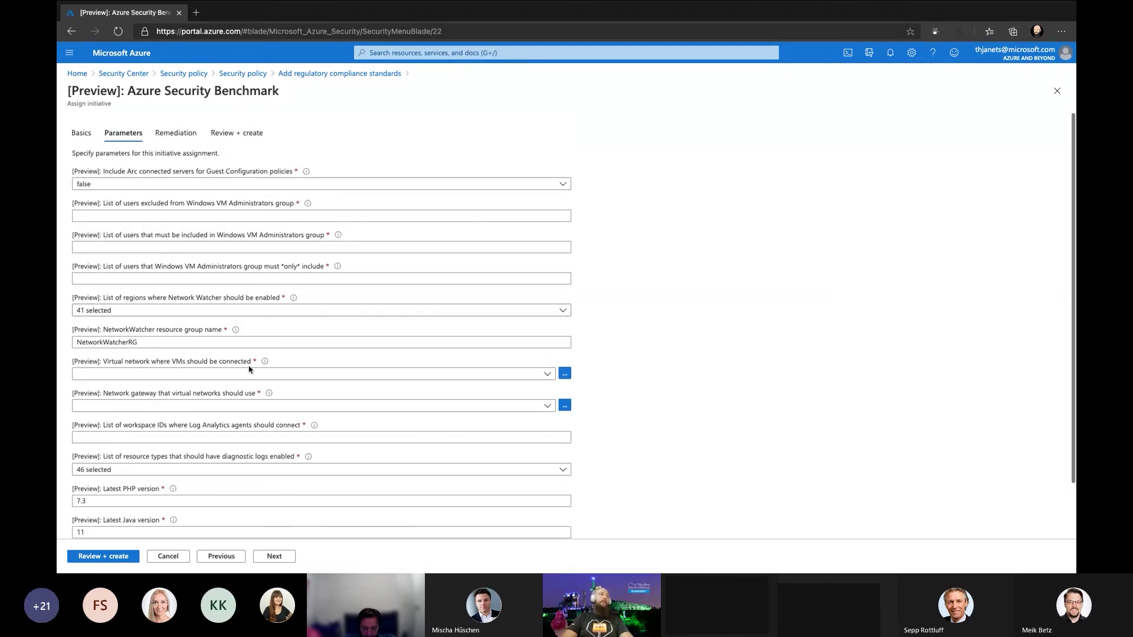
{"action": "left_click", "coordinate": [186, 558]}
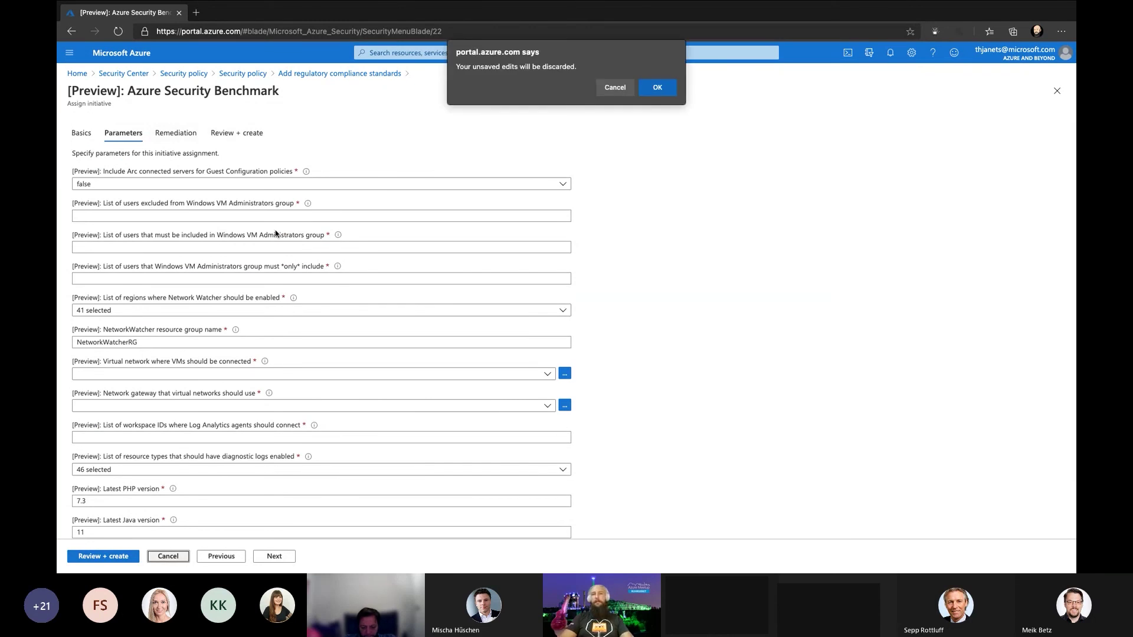
{"action": "left_click", "coordinate": [656, 87]}
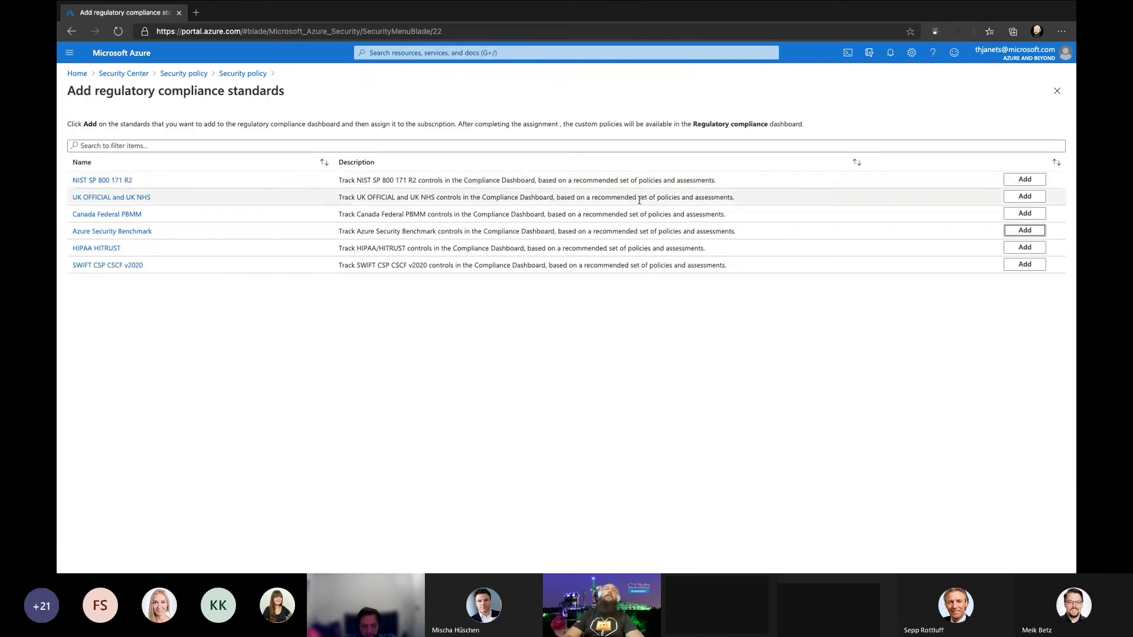
{"action": "left_click", "coordinate": [198, 75]}
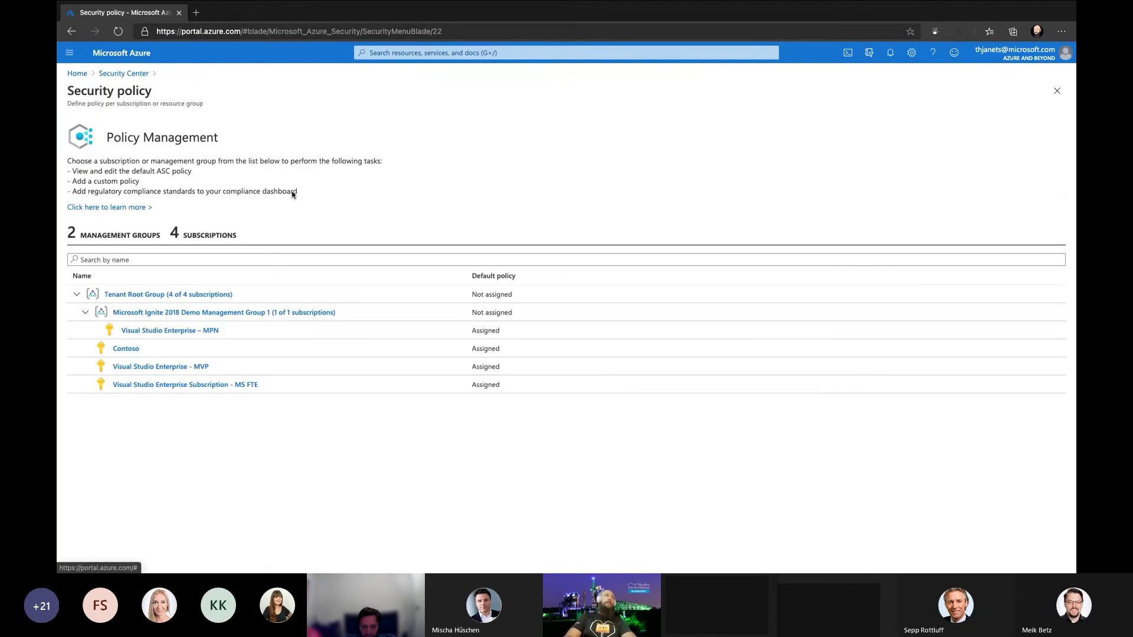
Return to the regulatory compliance dashboard and view the PCI DSS 3.2.1 firewall assessments under control 1.2.1.
{"action": "left_click", "coordinate": [124, 73]}
{"action": "scroll", "coordinate": [331, 366], "scroll_direction": "down", "scroll_amount": 2}
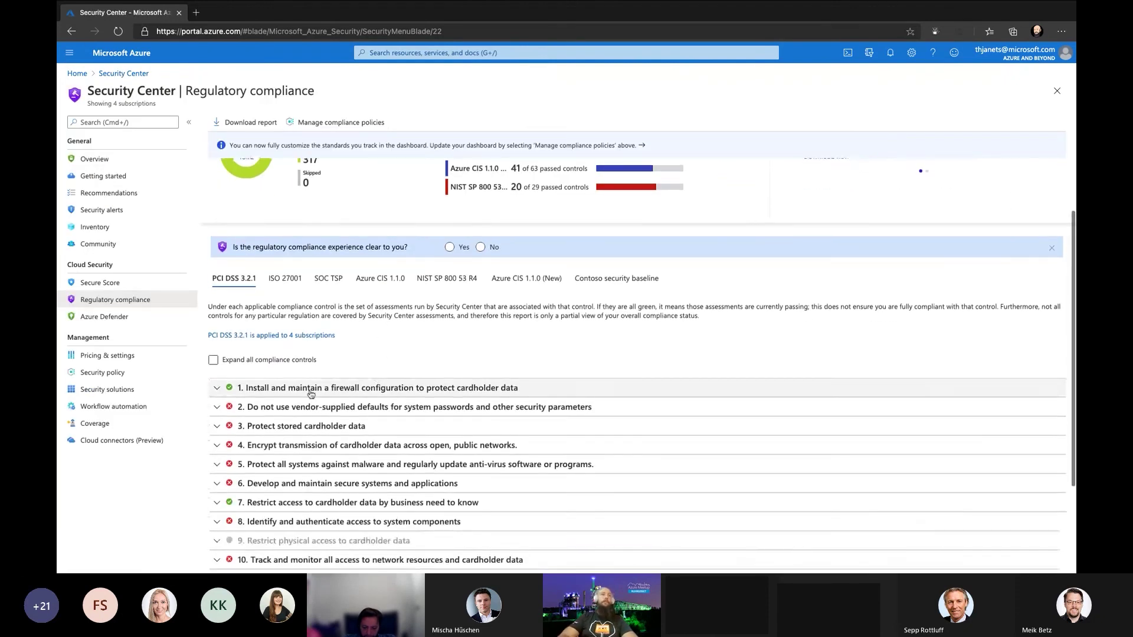
{"action": "left_click", "coordinate": [214, 388]}
{"action": "scroll", "coordinate": [247, 365], "scroll_direction": "down", "scroll_amount": 2}
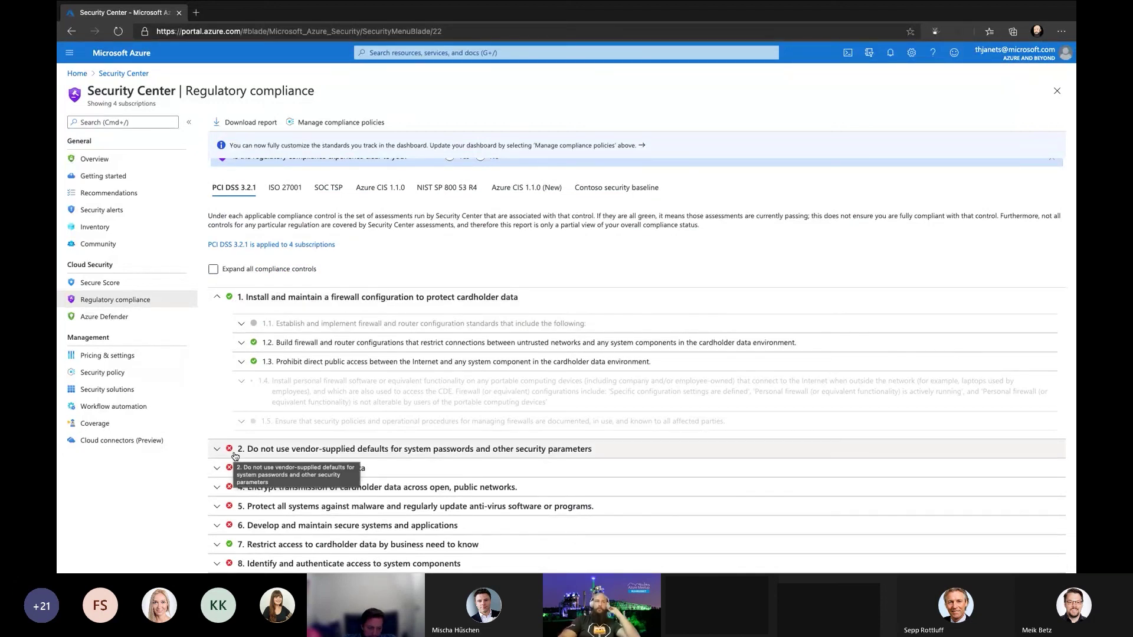
{"action": "left_click", "coordinate": [241, 343]}
{"action": "left_click", "coordinate": [266, 369]}
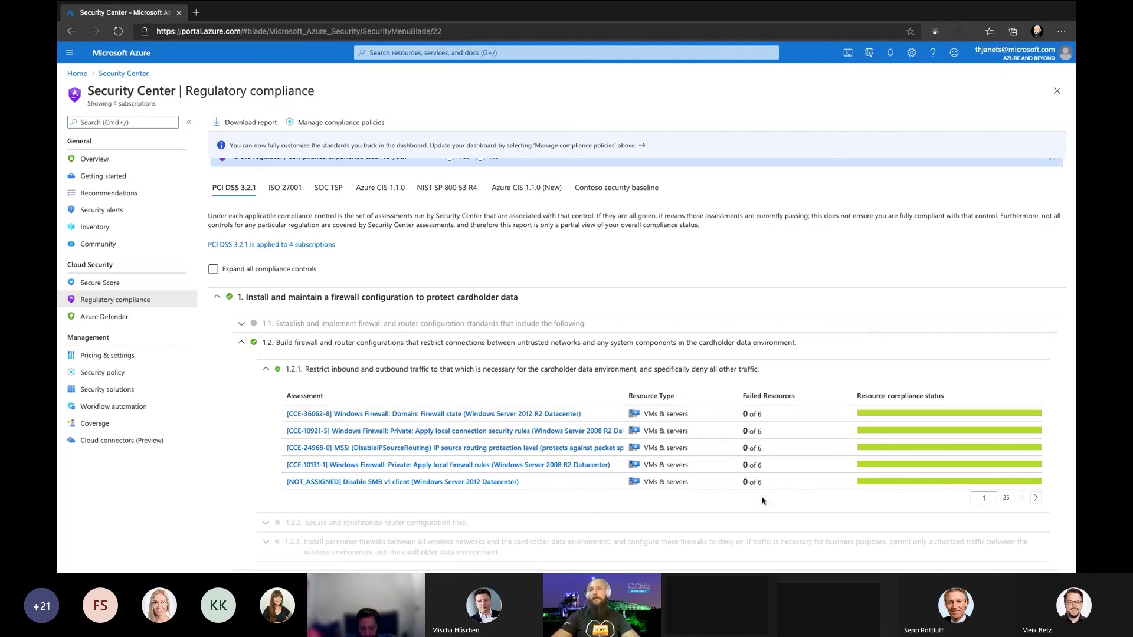
Expand PCI DSS control 2 on vendor-supplied defaults down to 2.2.2 and view its assessments.
{"action": "scroll", "coordinate": [413, 416], "scroll_direction": "down", "scroll_amount": 3}
{"action": "scroll", "coordinate": [410, 414], "scroll_direction": "down", "scroll_amount": 1}
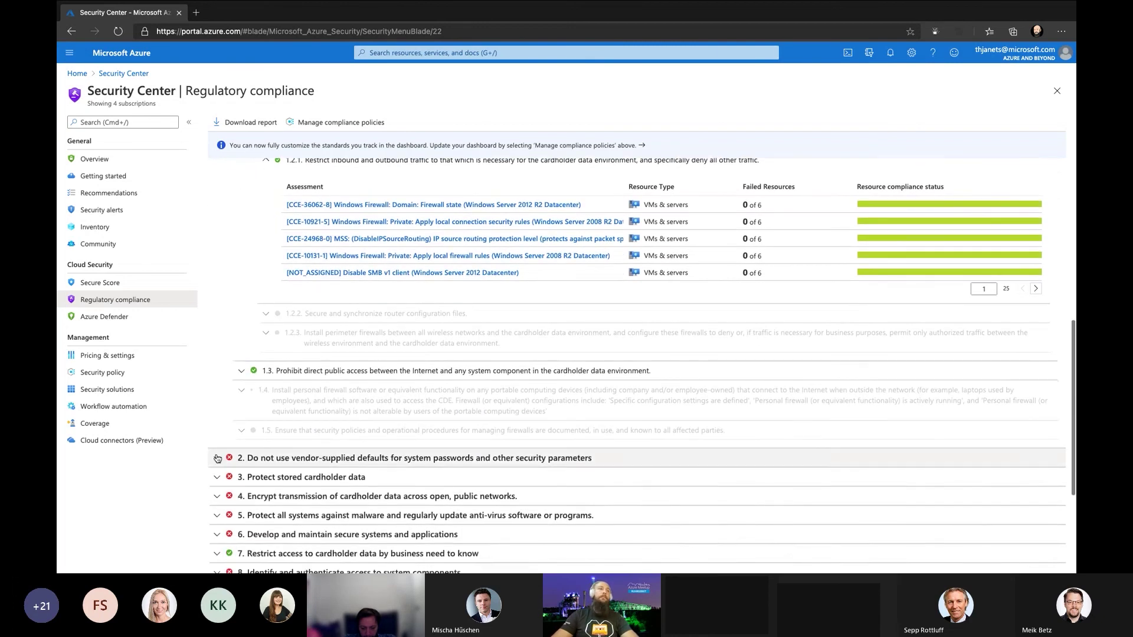
{"action": "left_click", "coordinate": [239, 463]}
{"action": "scroll", "coordinate": [241, 470], "scroll_direction": "down", "scroll_amount": 1}
{"action": "left_click", "coordinate": [242, 470]}
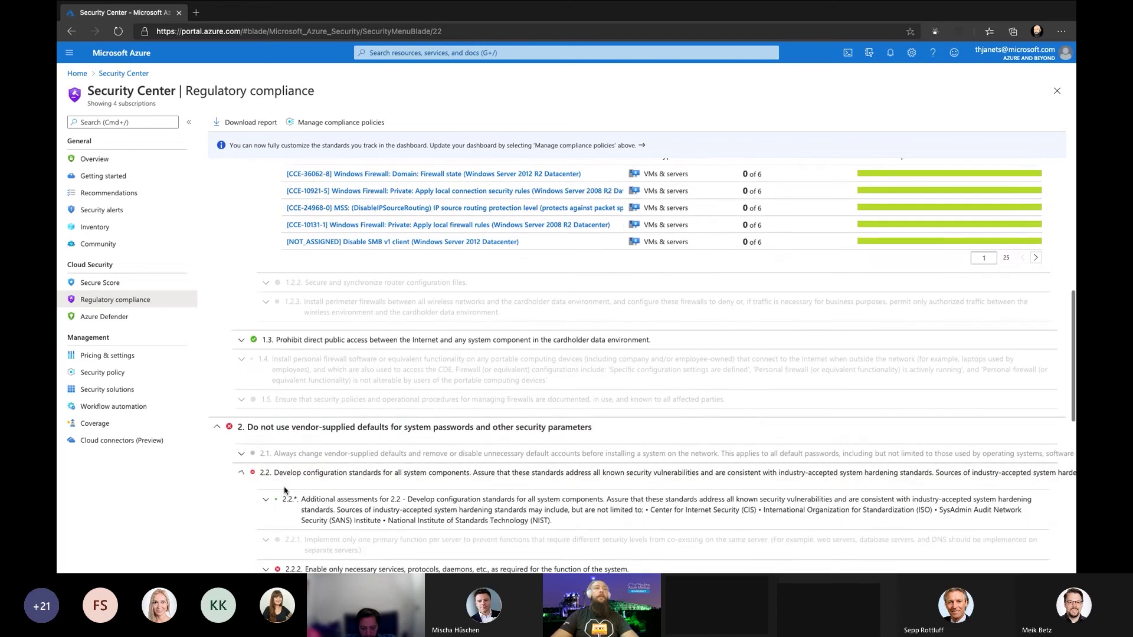
{"action": "scroll", "coordinate": [259, 469], "scroll_direction": "down", "scroll_amount": 2}
{"action": "left_click", "coordinate": [268, 466]}
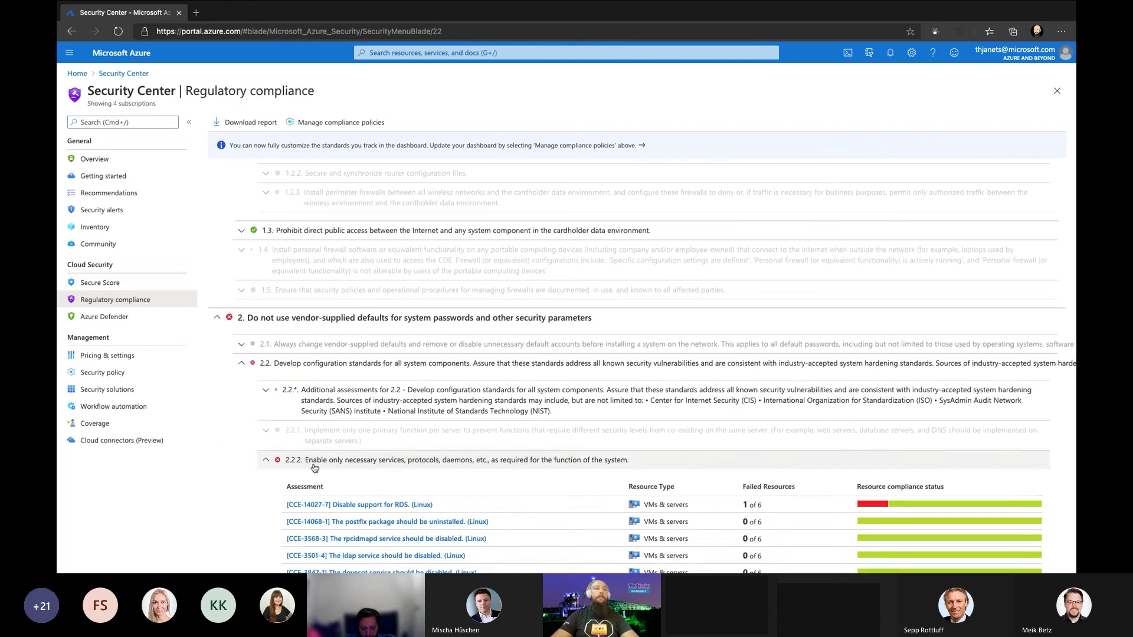
{"action": "scroll", "coordinate": [331, 467], "scroll_direction": "down", "scroll_amount": 1}
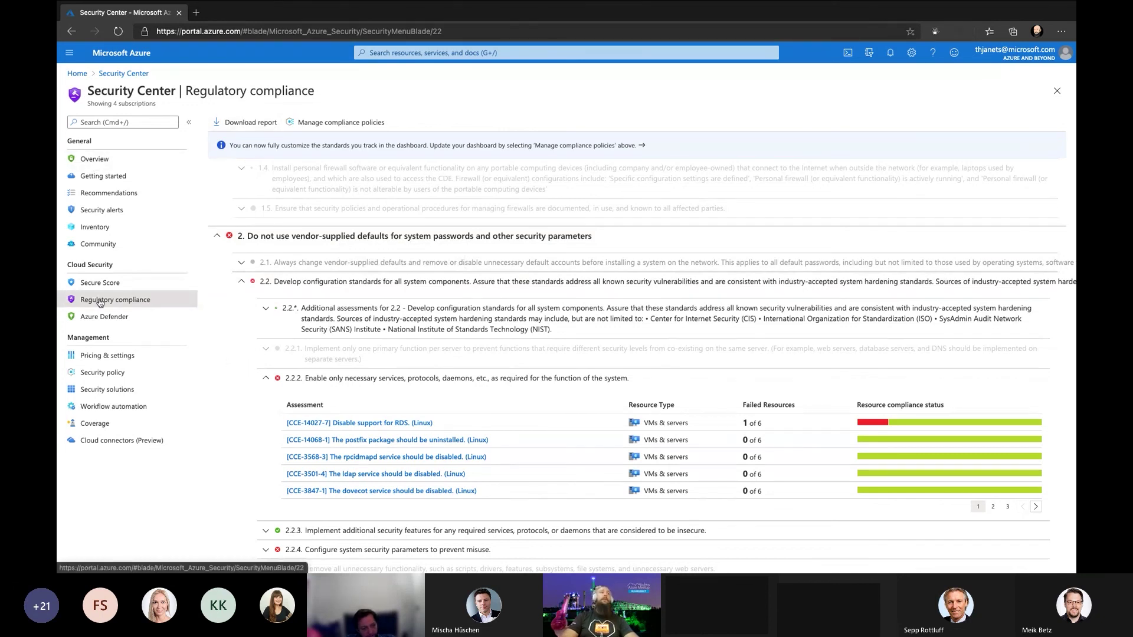
Switch to the ISO 27001 standard and examine the controls under A5 Information security policies and A6 Organization of information security.
{"action": "scroll", "coordinate": [299, 258], "scroll_direction": "up", "scroll_amount": 10}
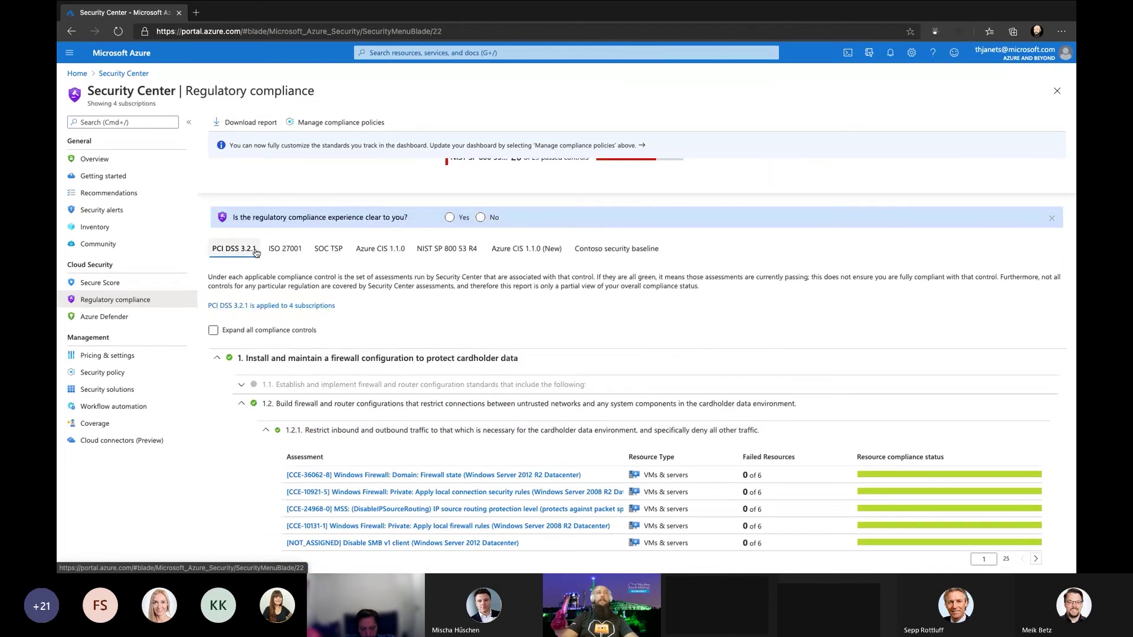
{"action": "left_click", "coordinate": [288, 251]}
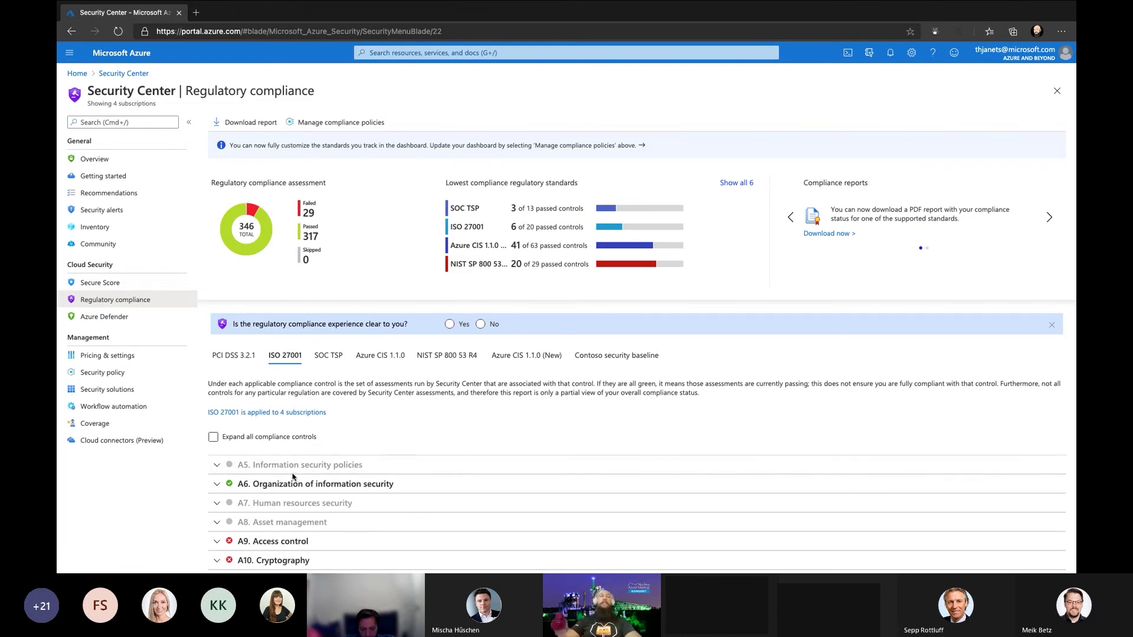
{"action": "scroll", "coordinate": [289, 470], "scroll_direction": "down", "scroll_amount": 2}
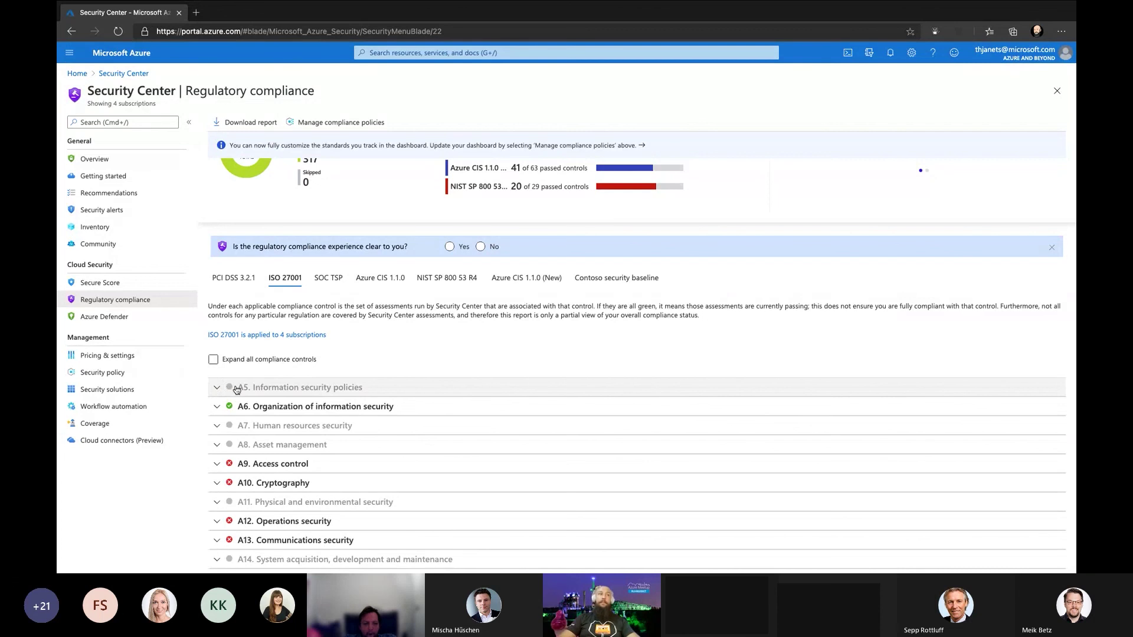
{"action": "left_click", "coordinate": [214, 390]}
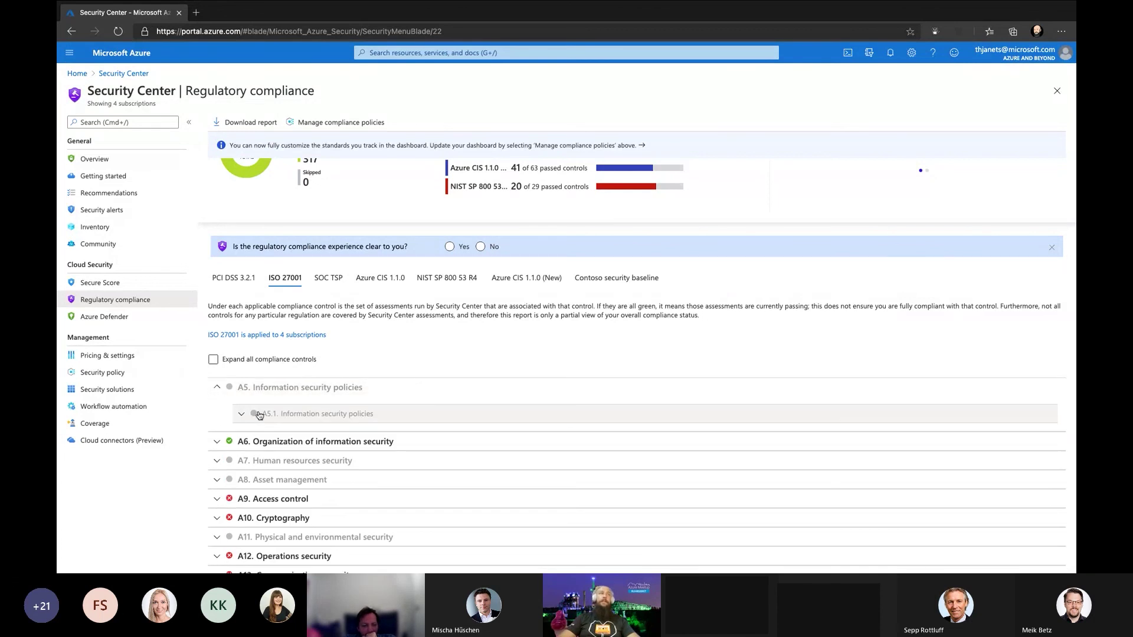
{"action": "mouse_move", "coordinate": [259, 415]}
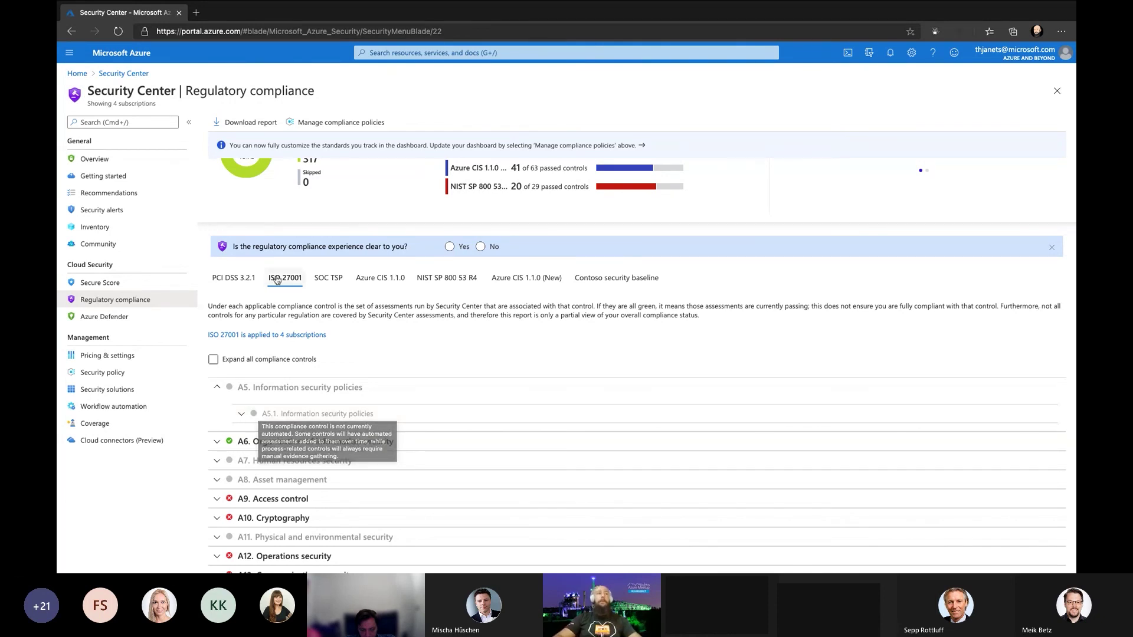
{"action": "scroll", "coordinate": [283, 266], "scroll_direction": "up", "scroll_amount": 1}
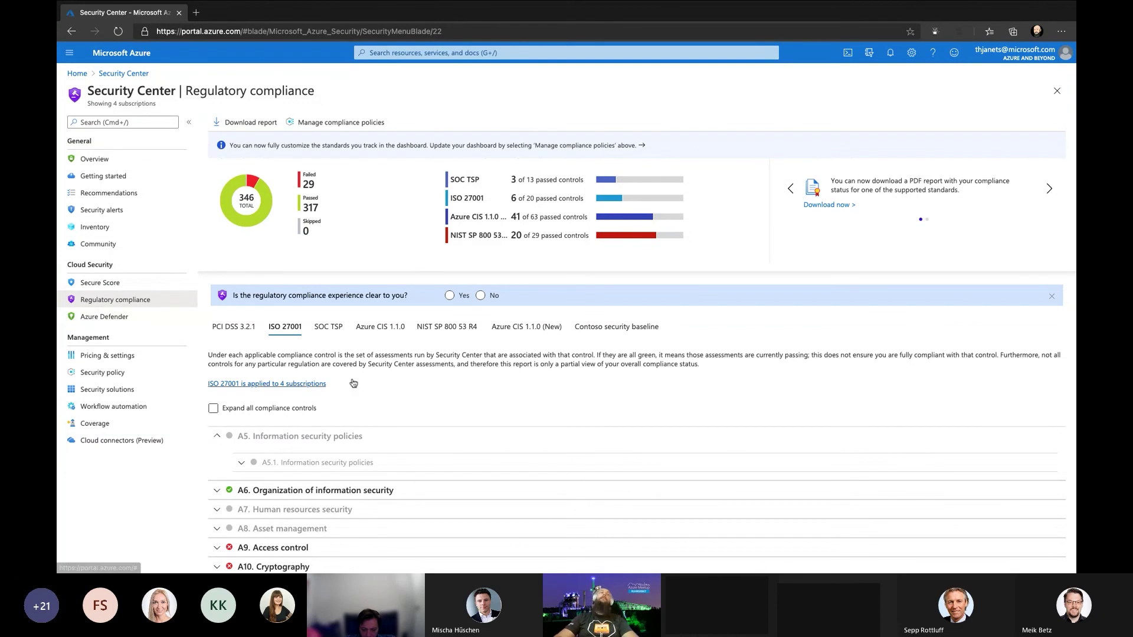
{"action": "left_click", "coordinate": [369, 413]}
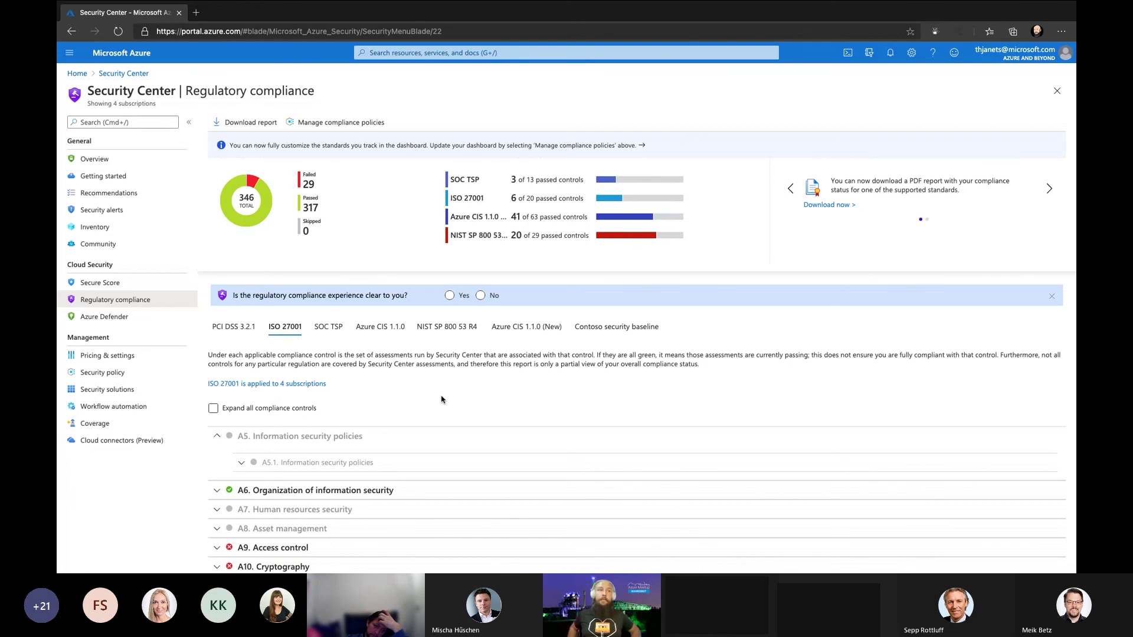
{"action": "left_click", "coordinate": [217, 494]}
{"action": "scroll", "coordinate": [321, 499], "scroll_direction": "down", "scroll_amount": 1}
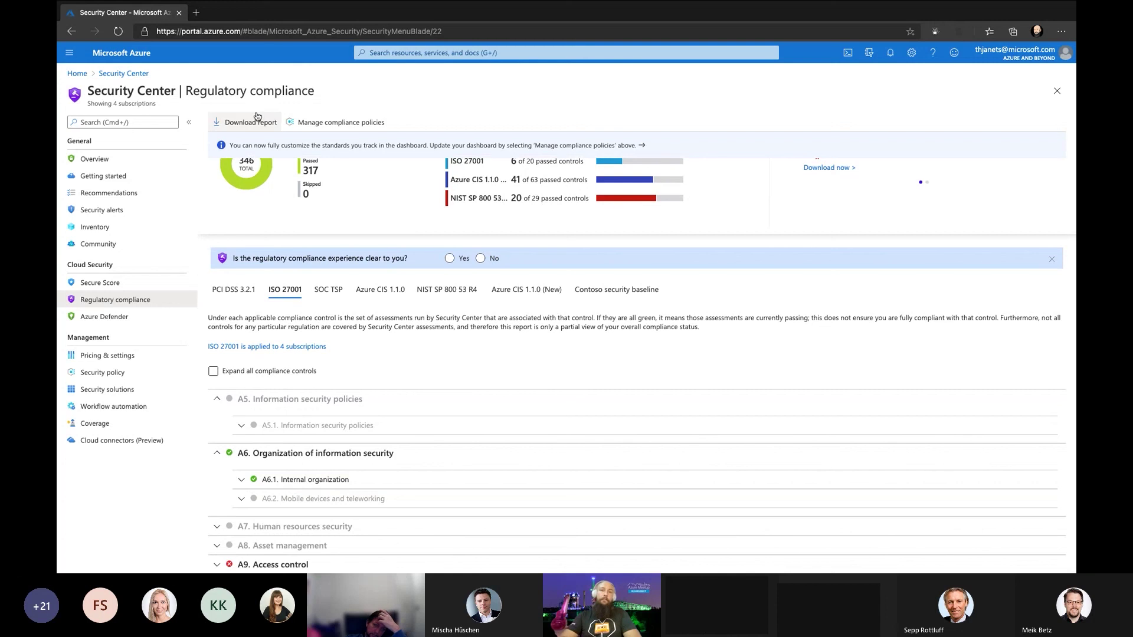
{"action": "left_click", "coordinate": [213, 371]}
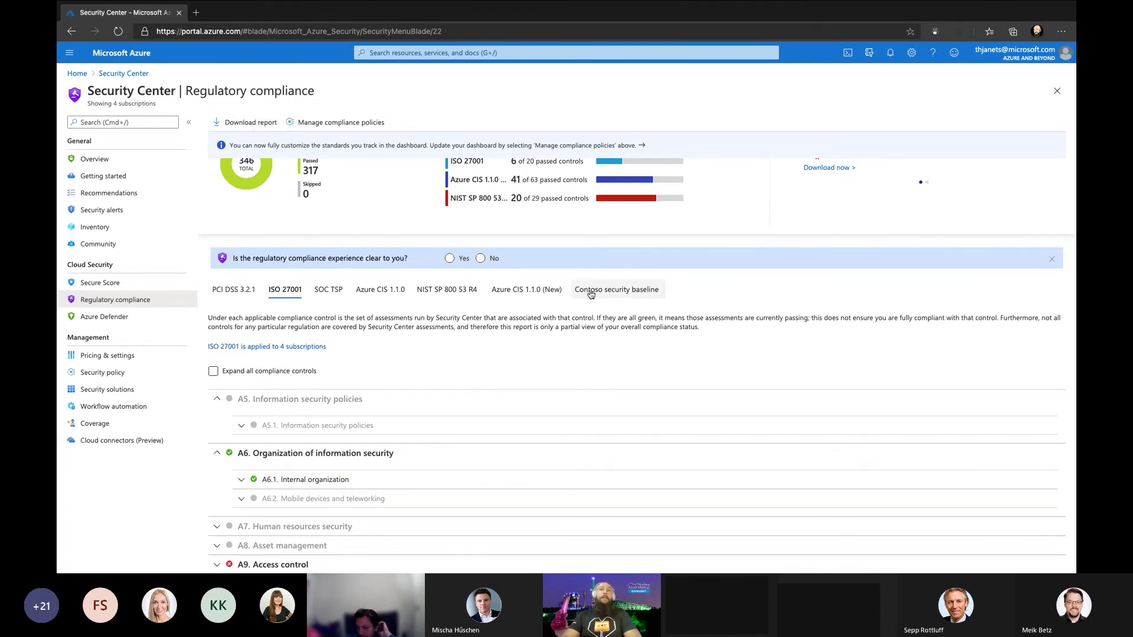
Open the Contoso security baseline standard and review the assessments under Ownership and Key Vault Secrets.
{"action": "left_click", "coordinate": [607, 291]}
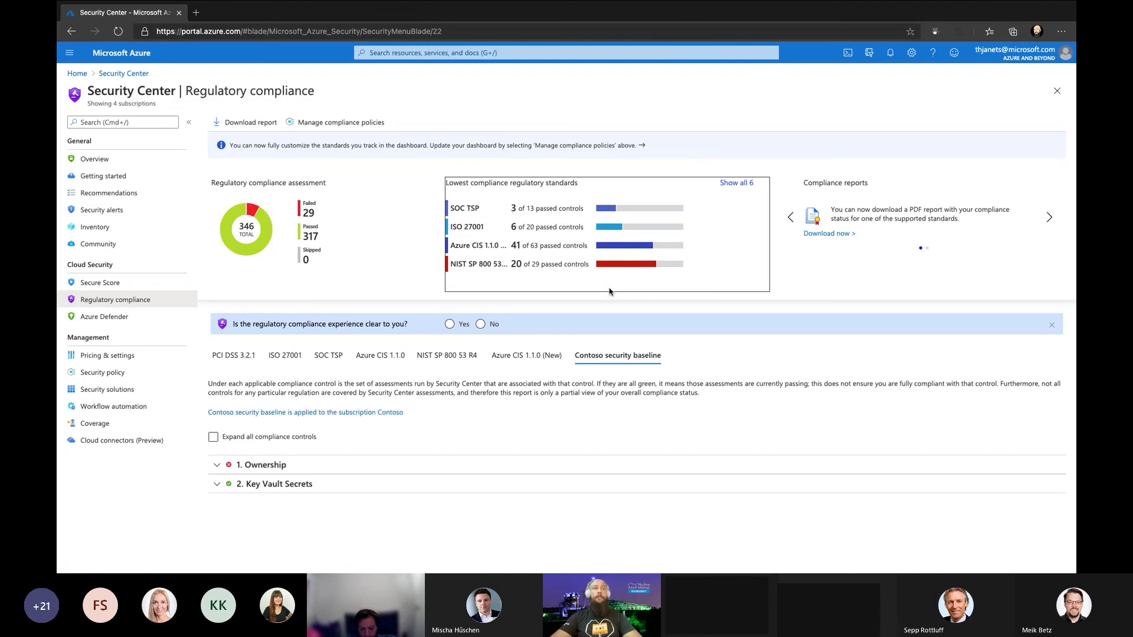
{"action": "left_click", "coordinate": [219, 486]}
{"action": "left_click", "coordinate": [218, 465]}
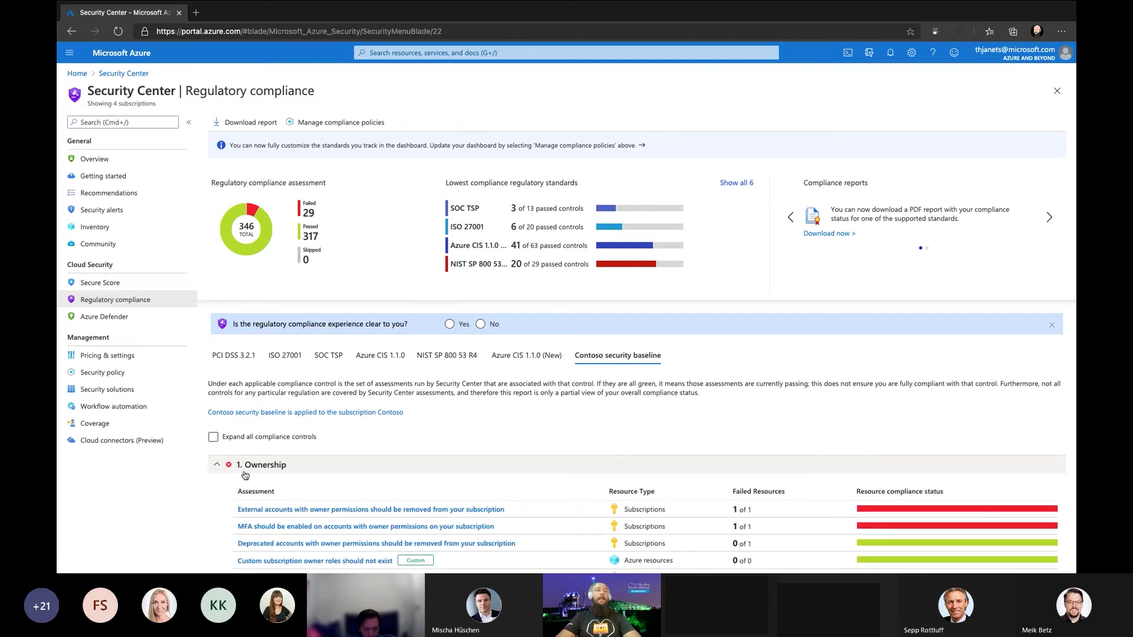
{"action": "scroll", "coordinate": [245, 476], "scroll_direction": "down", "scroll_amount": 1}
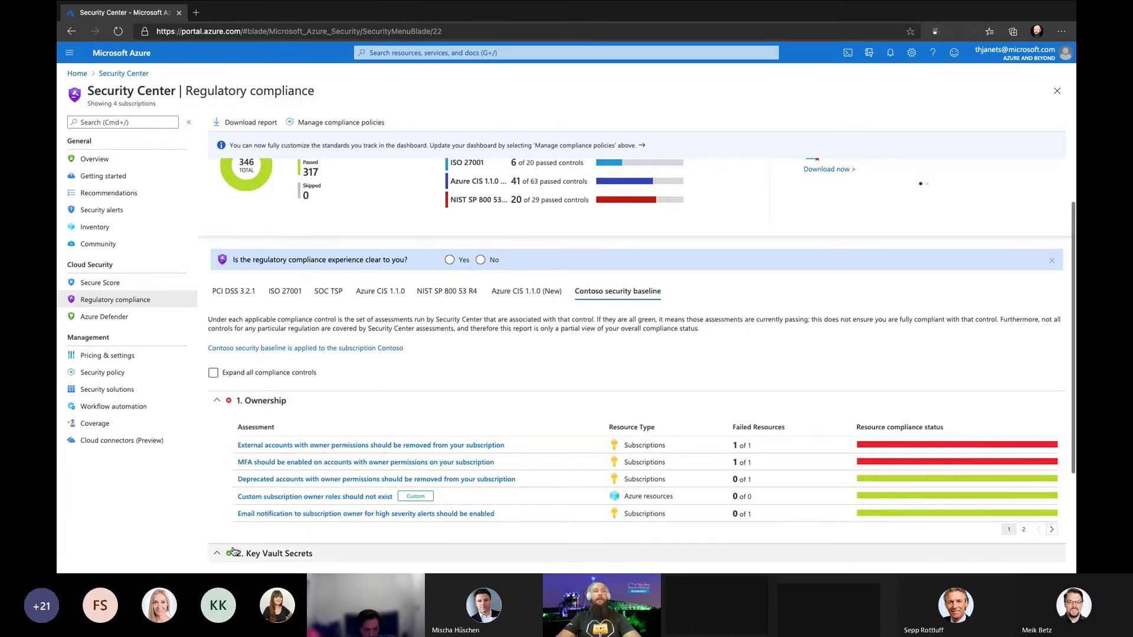
{"action": "scroll", "coordinate": [233, 552], "scroll_direction": "down", "scroll_amount": 1}
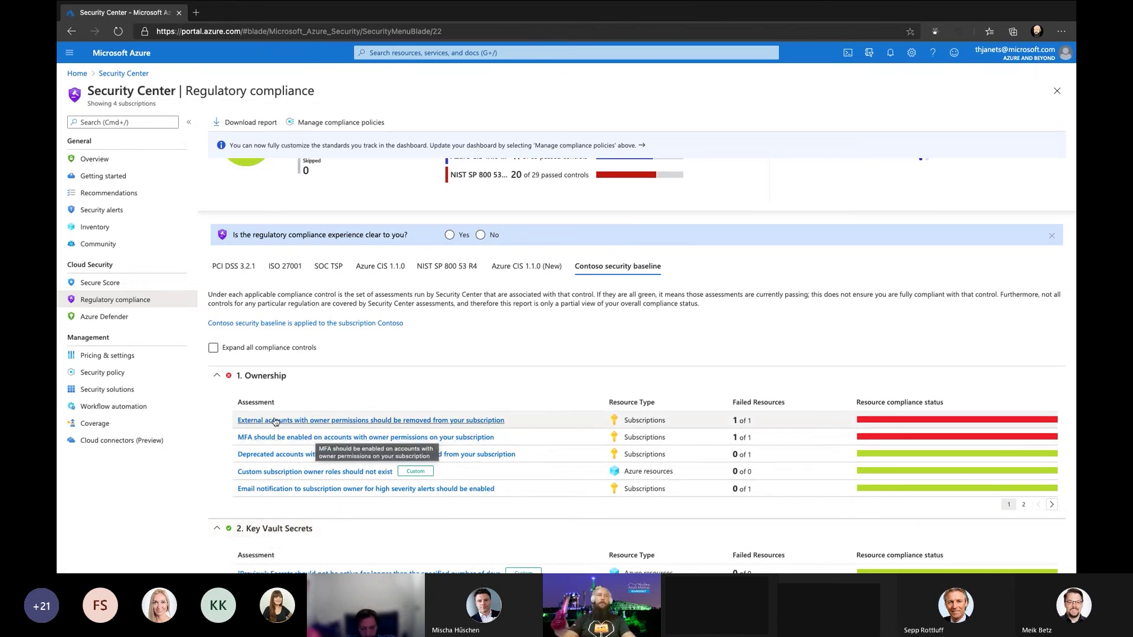
{"action": "scroll", "coordinate": [262, 448], "scroll_direction": "down", "scroll_amount": 1}
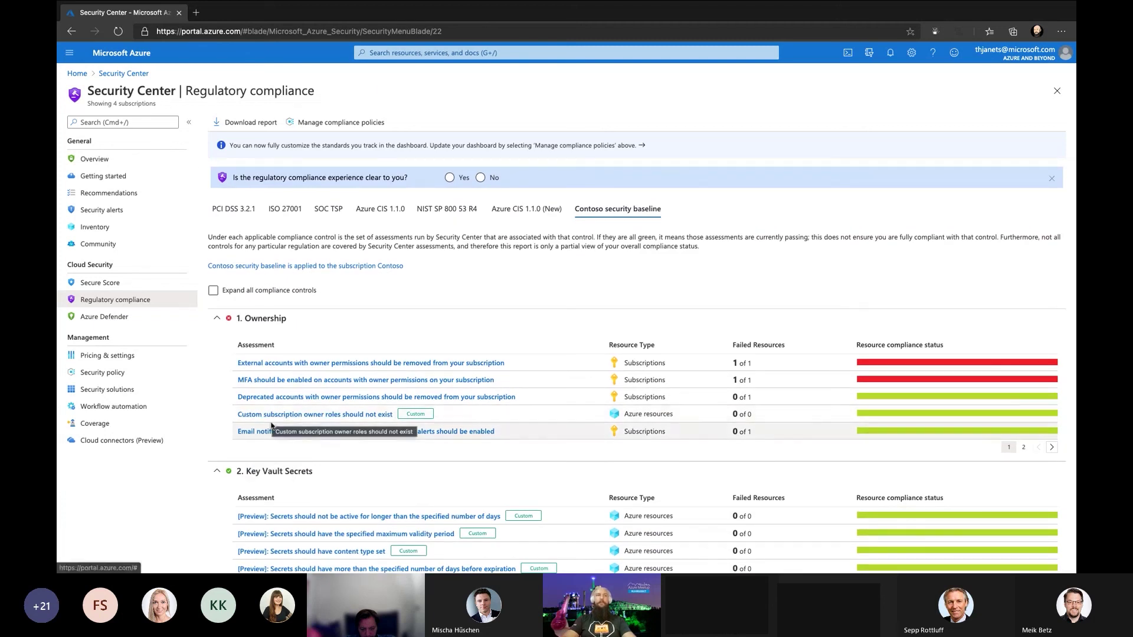
{"action": "scroll", "coordinate": [272, 431], "scroll_direction": "down", "scroll_amount": 1}
{"action": "scroll", "coordinate": [271, 430], "scroll_direction": "down", "scroll_amount": 1}
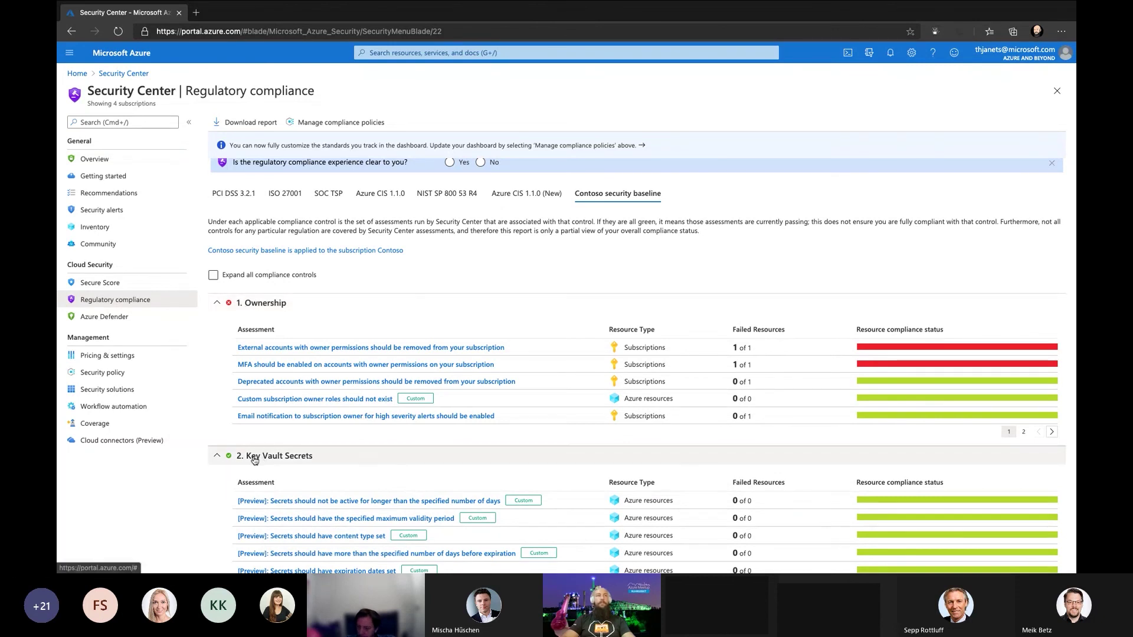
{"action": "scroll", "coordinate": [224, 467], "scroll_direction": "down", "scroll_amount": 2}
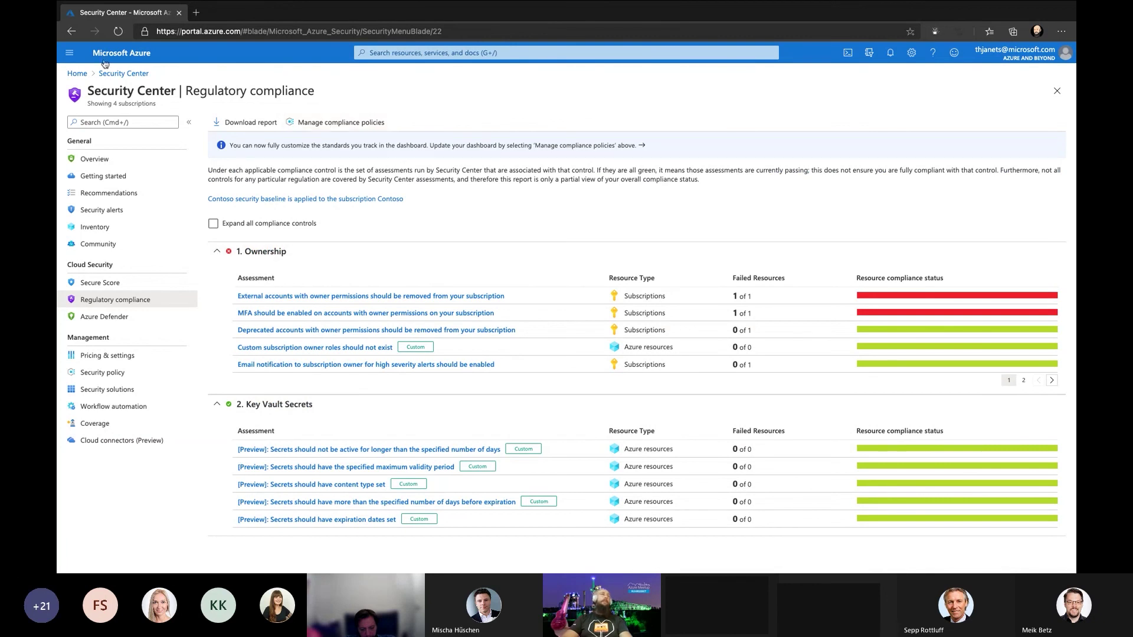
Go to Azure Policy's definitions and open the Contoso security baseline initiative for editing.
{"action": "left_click", "coordinate": [78, 74]}
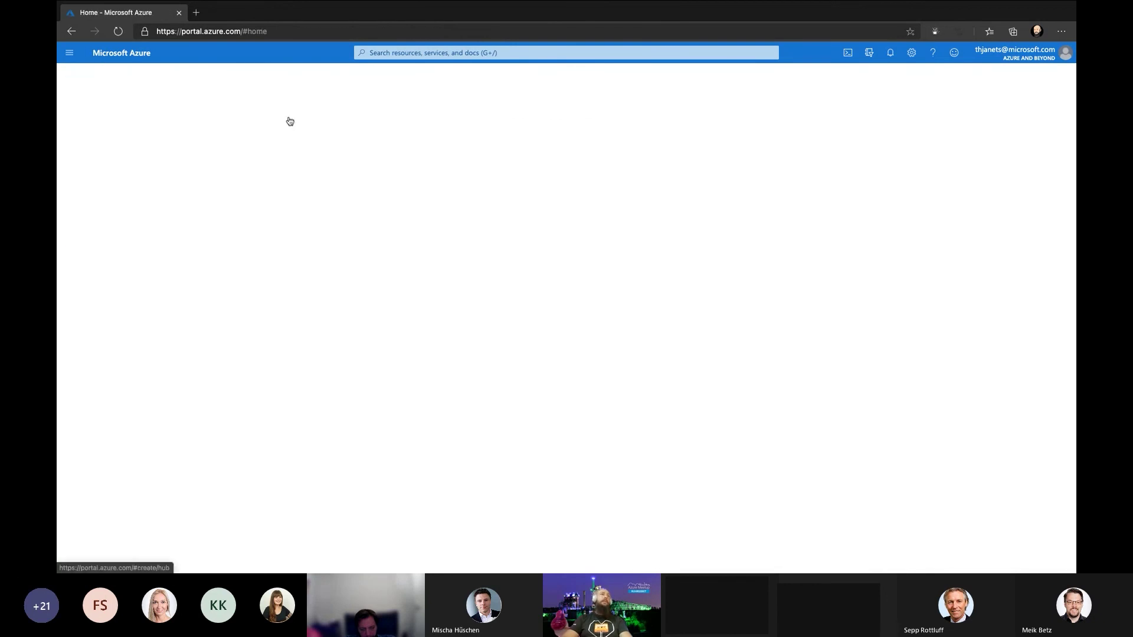
{"action": "left_click", "coordinate": [431, 127]}
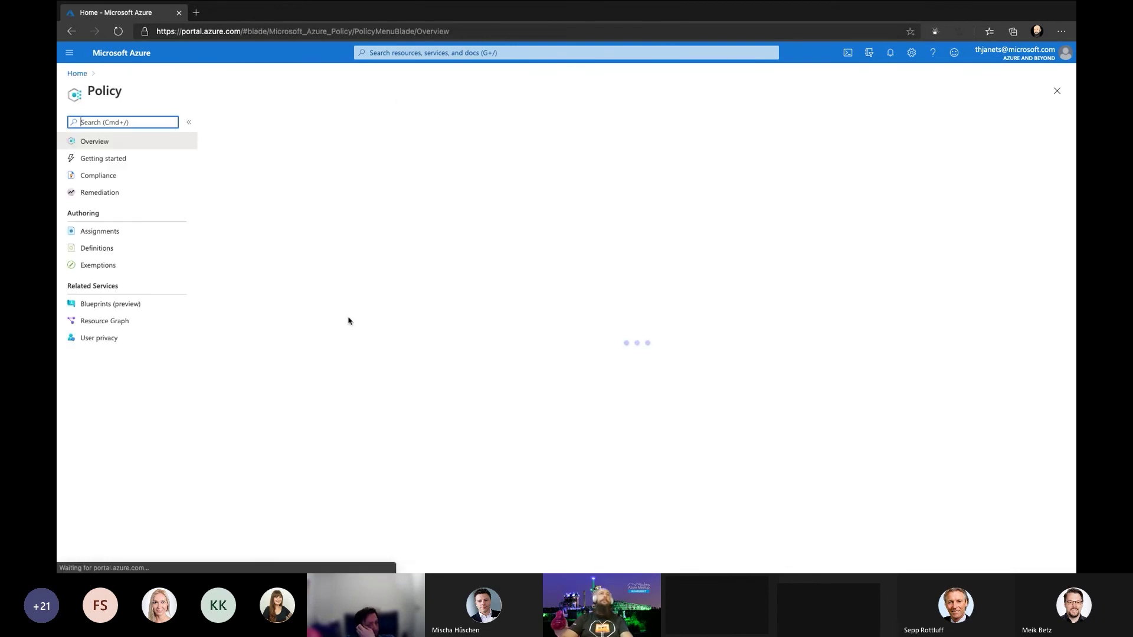
{"action": "left_click", "coordinate": [118, 249]}
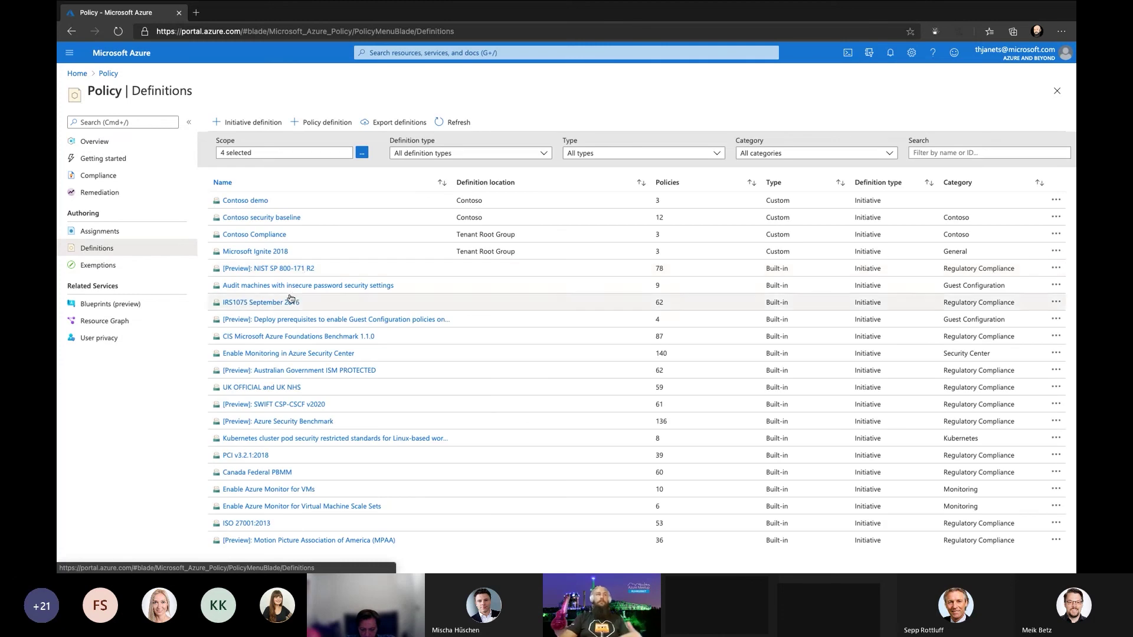
{"action": "left_click", "coordinate": [251, 218]}
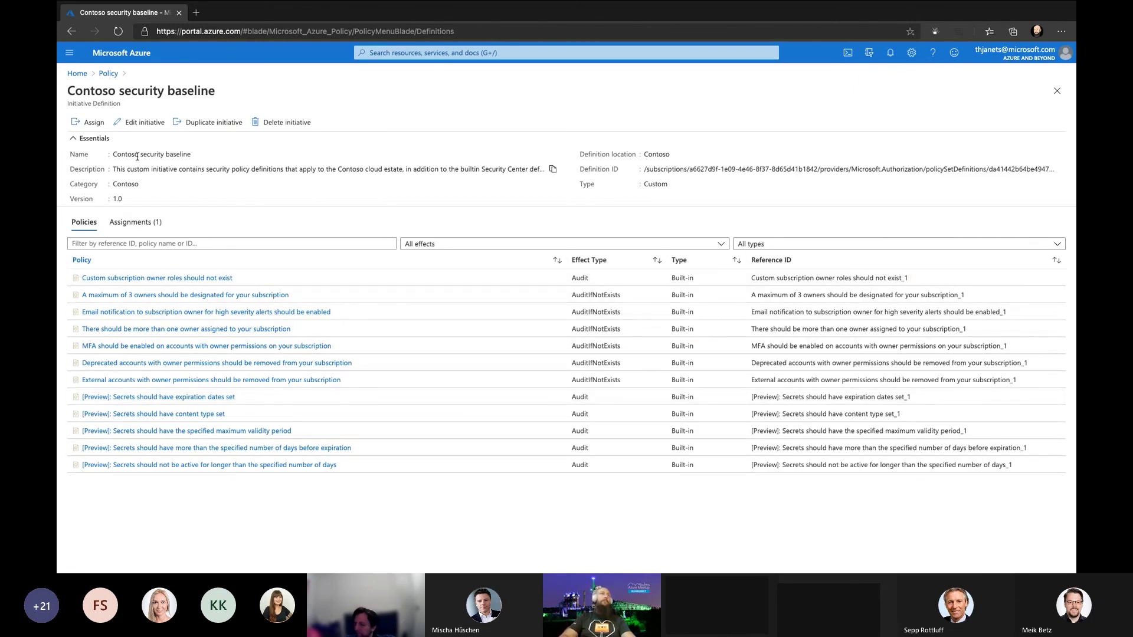
{"action": "left_click", "coordinate": [139, 122]}
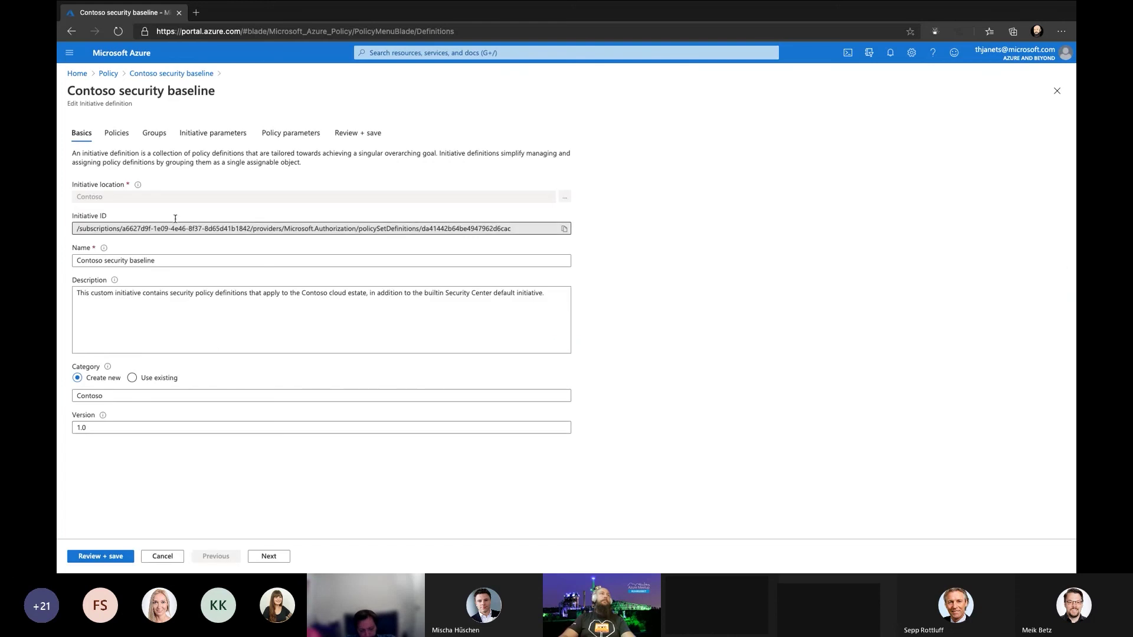
Create a policy group named "demo group" in the Contoso security baseline initiative.
{"action": "left_click", "coordinate": [156, 135]}
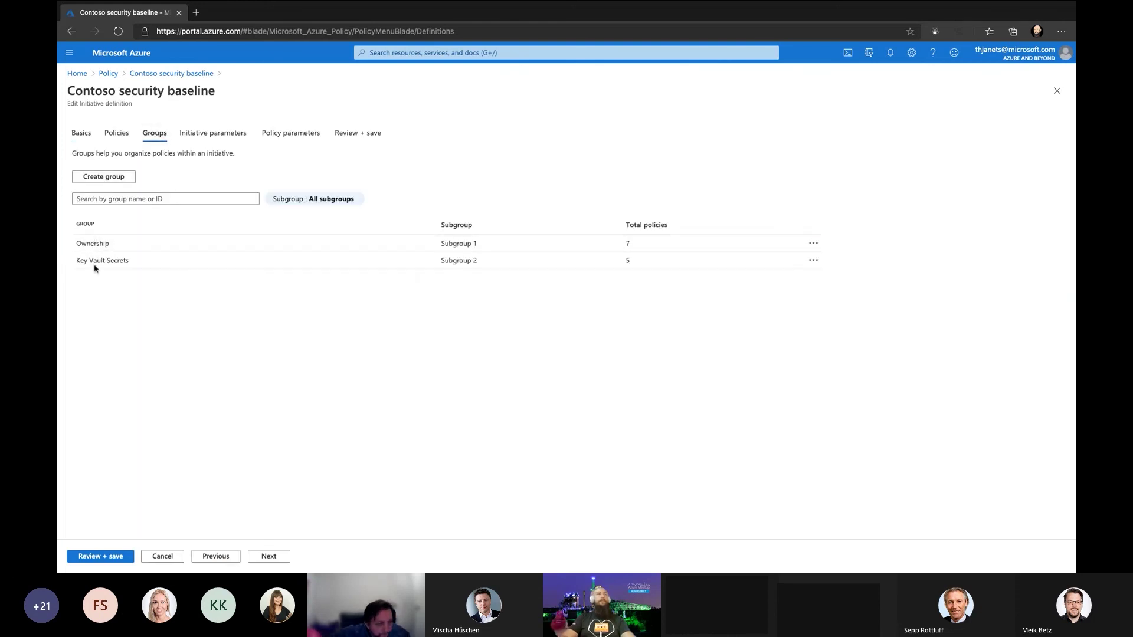
{"action": "left_click", "coordinate": [101, 176]}
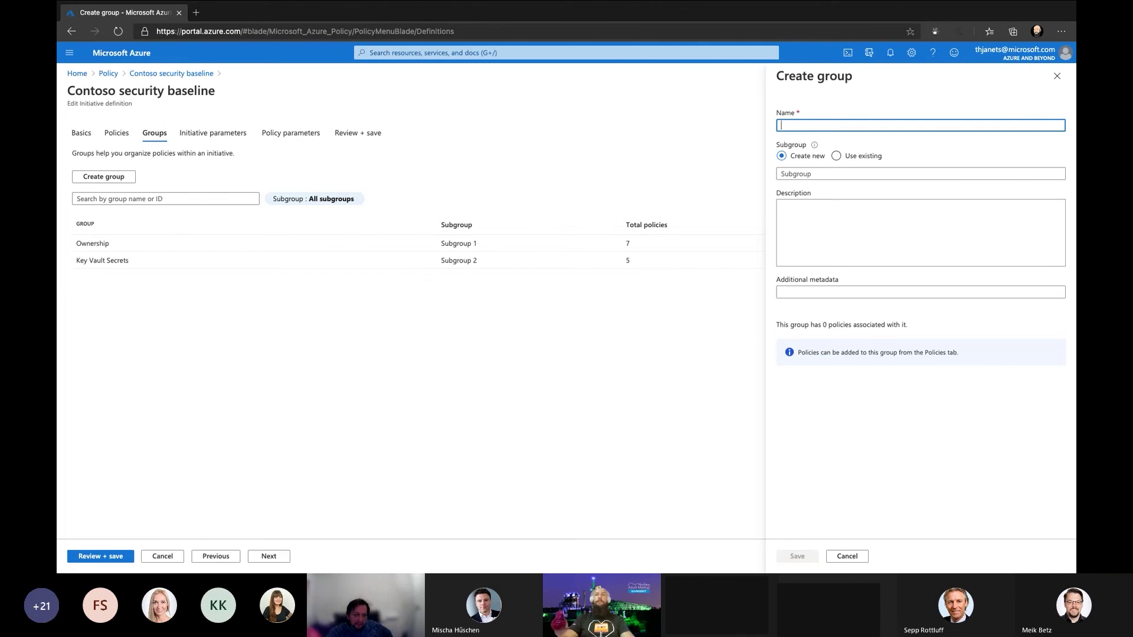
{"action": "type", "text": "demo g"}
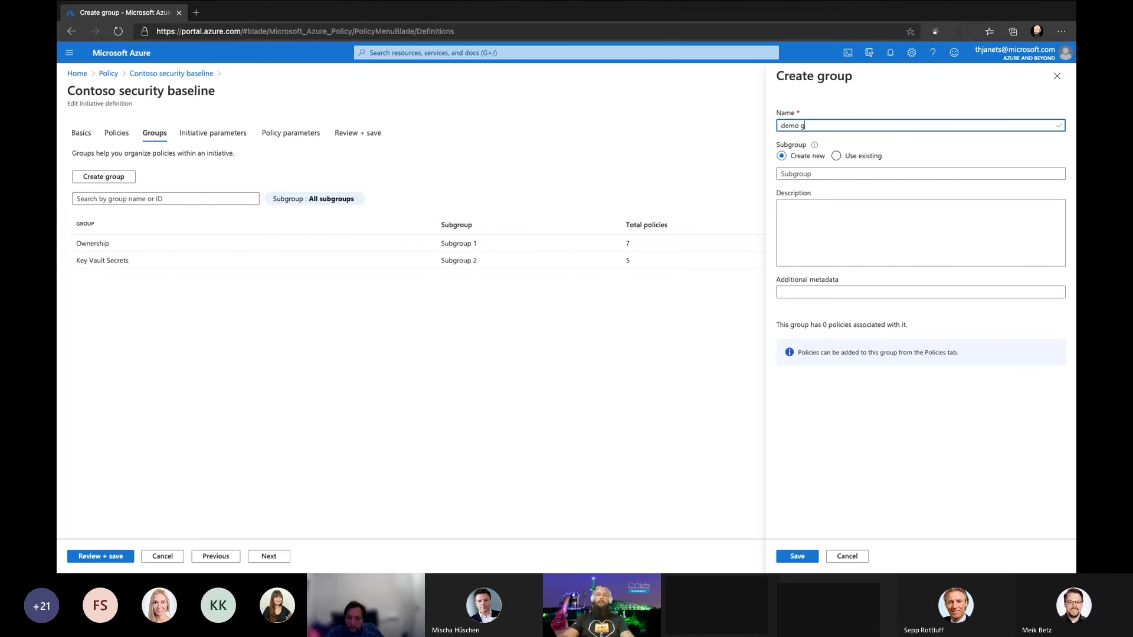
{"action": "type", "text": "roup"}
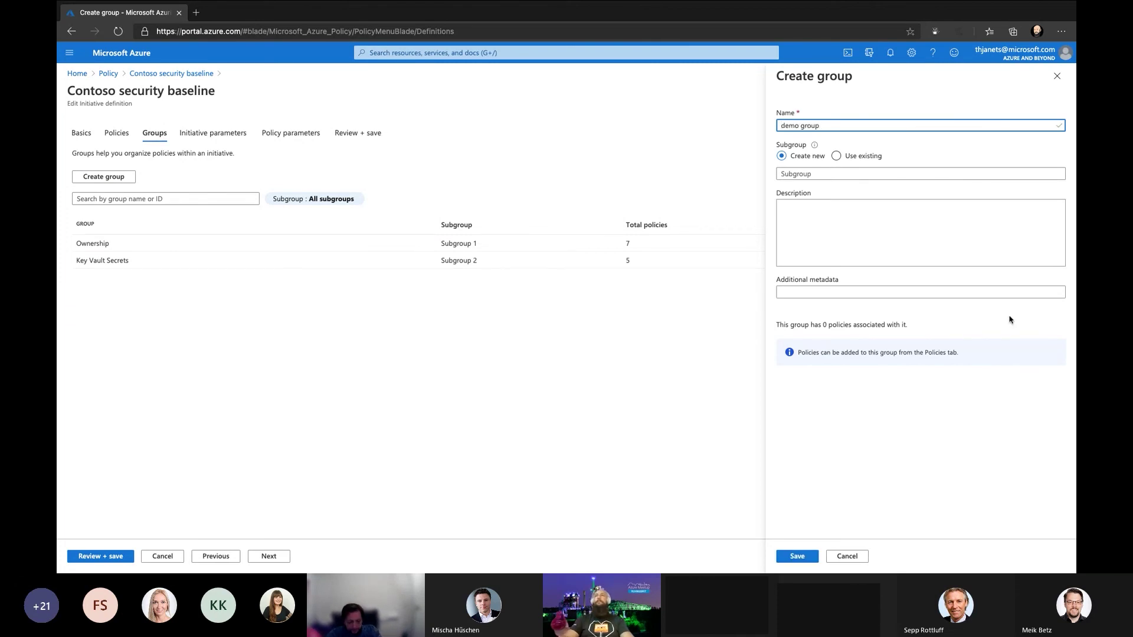
{"action": "left_click", "coordinate": [797, 556]}
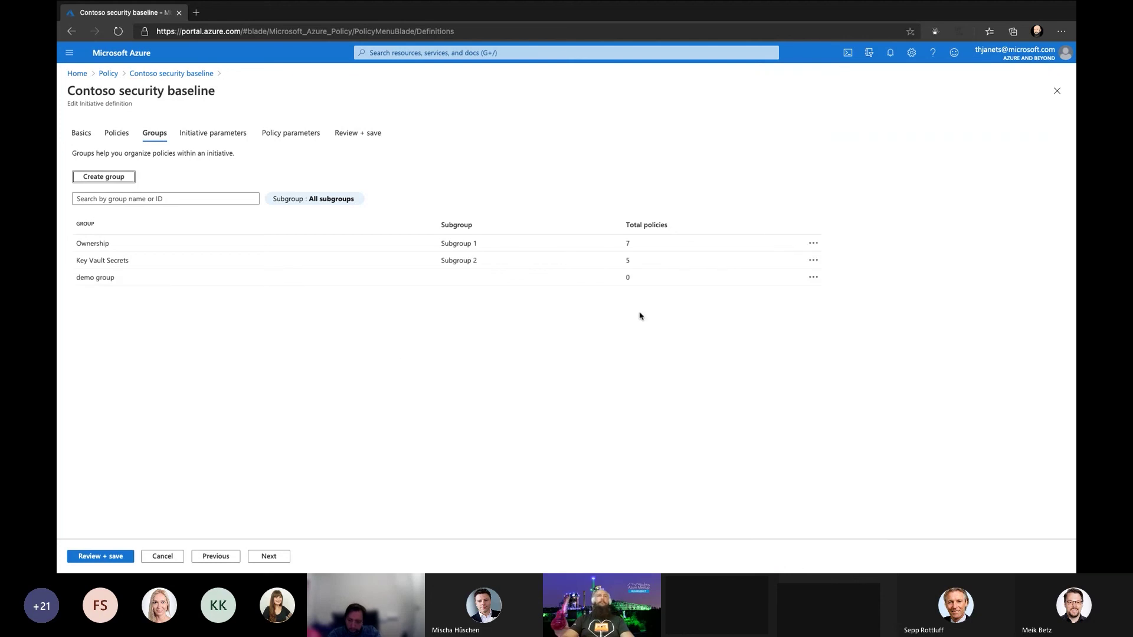
Try adding the "External accounts with owner permissions should be removed from your subscription" policy to the demo group, and exit the editor discarding the edits.
{"action": "left_click", "coordinate": [118, 133]}
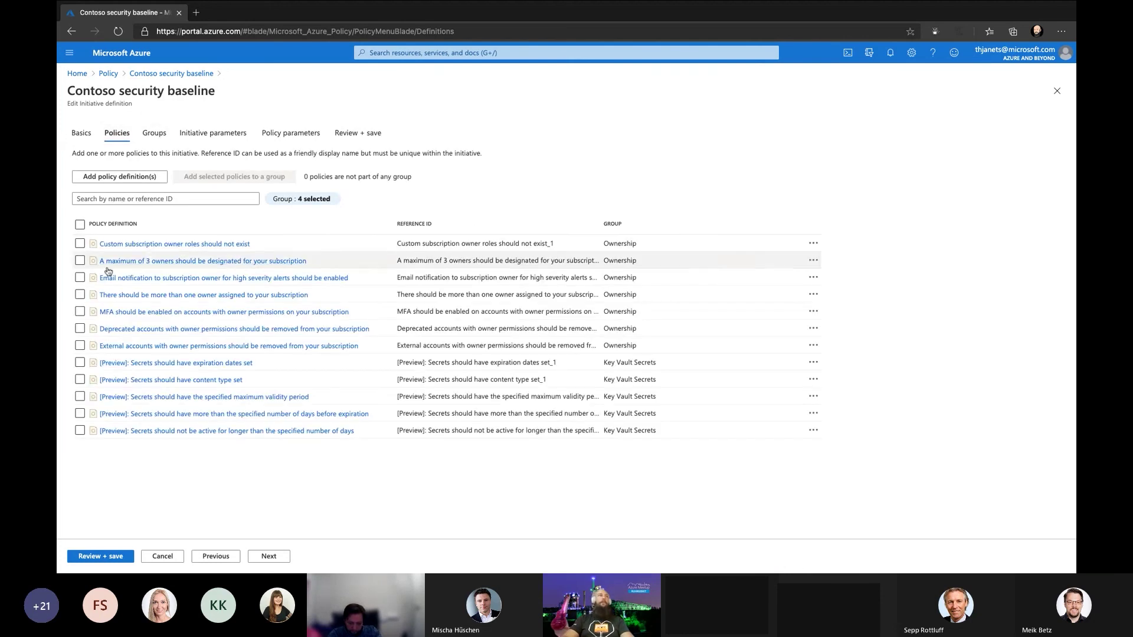
{"action": "left_click", "coordinate": [80, 345]}
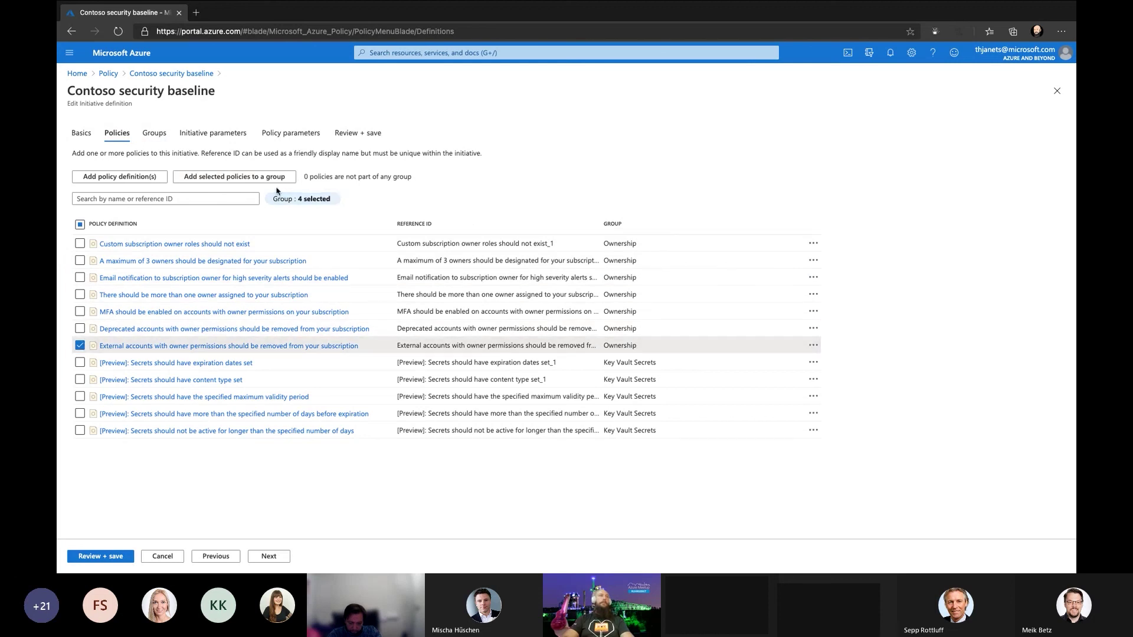
{"action": "left_click", "coordinate": [206, 179]}
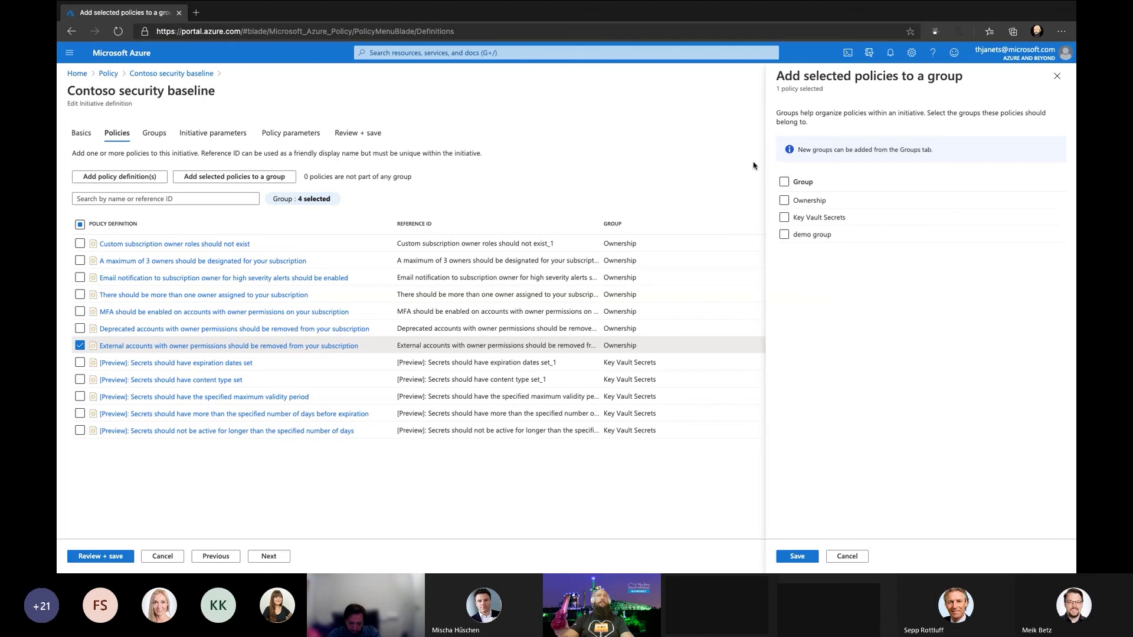
{"action": "left_click", "coordinate": [781, 236]}
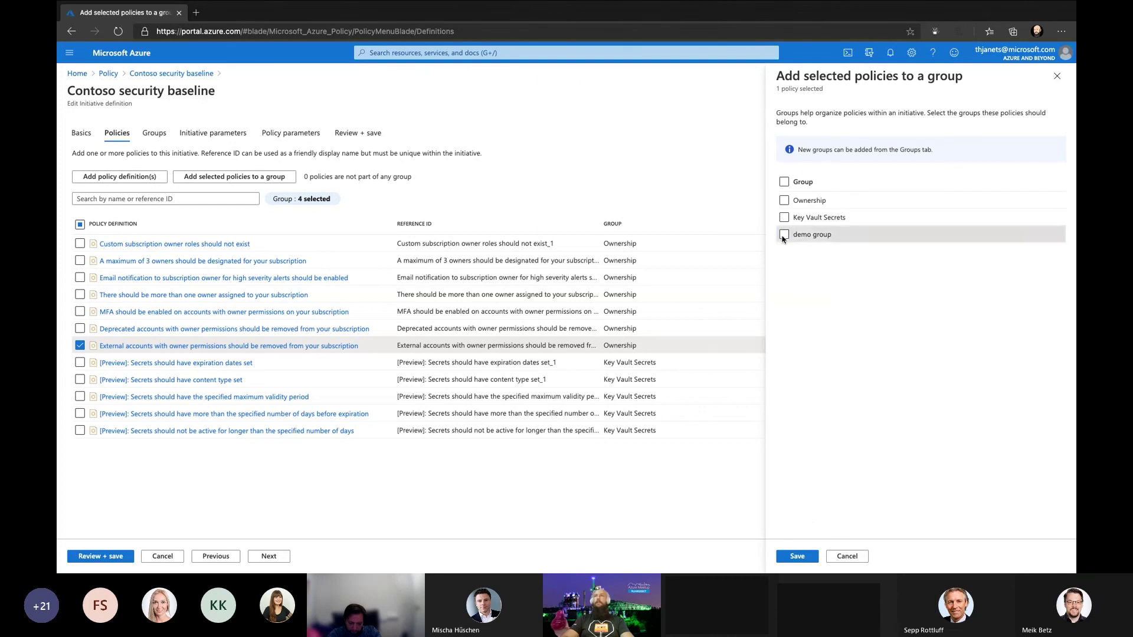
{"action": "left_click", "coordinate": [797, 557]}
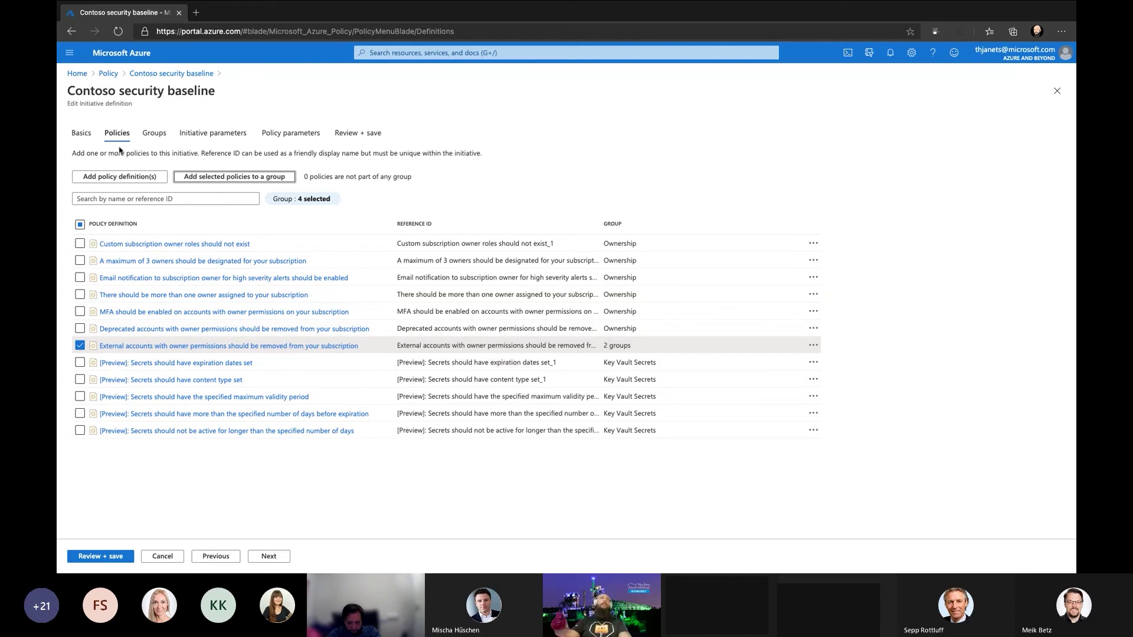
{"action": "left_click", "coordinate": [173, 75]}
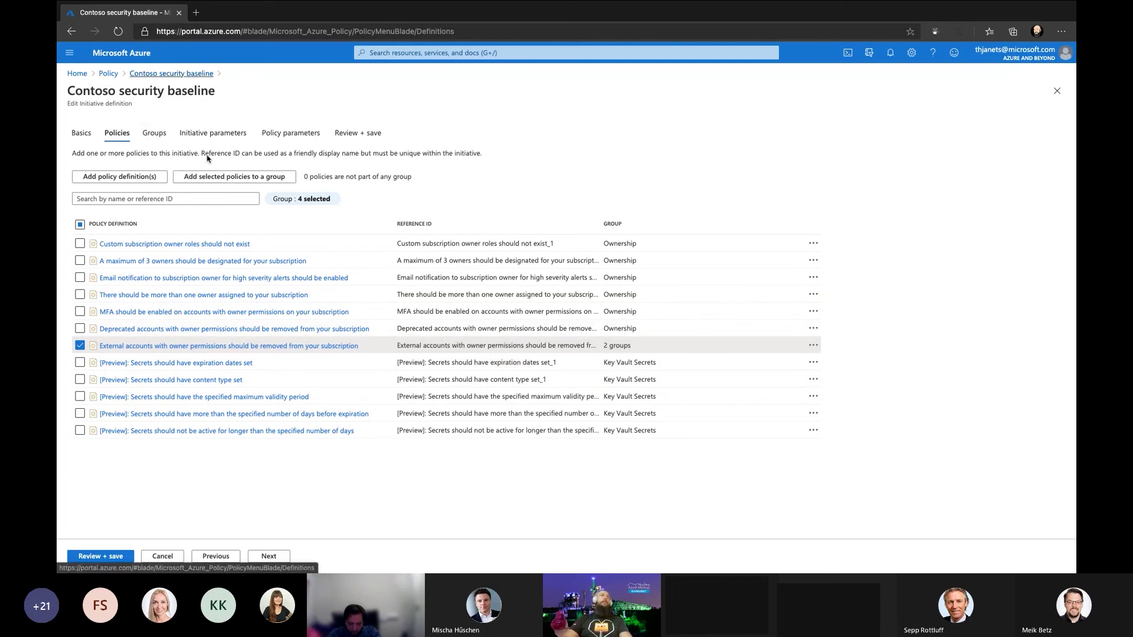
{"action": "left_click", "coordinate": [653, 85]}
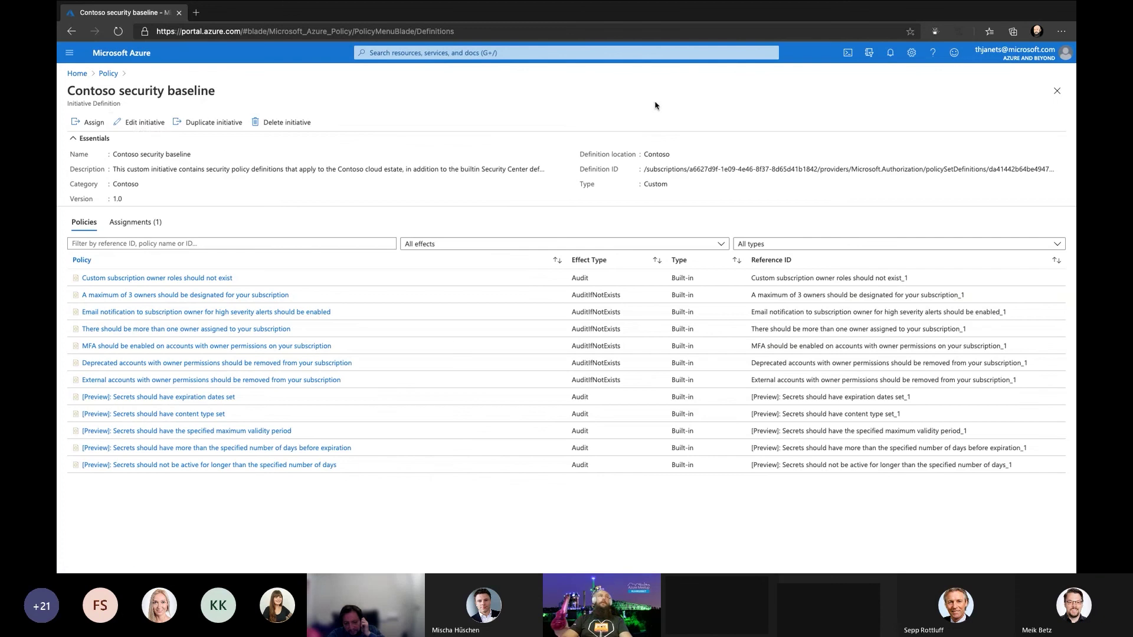
Reopen the Contoso security baseline initiative for editing, check its groups, and leave the editor without saving.
{"action": "left_click", "coordinate": [155, 122]}
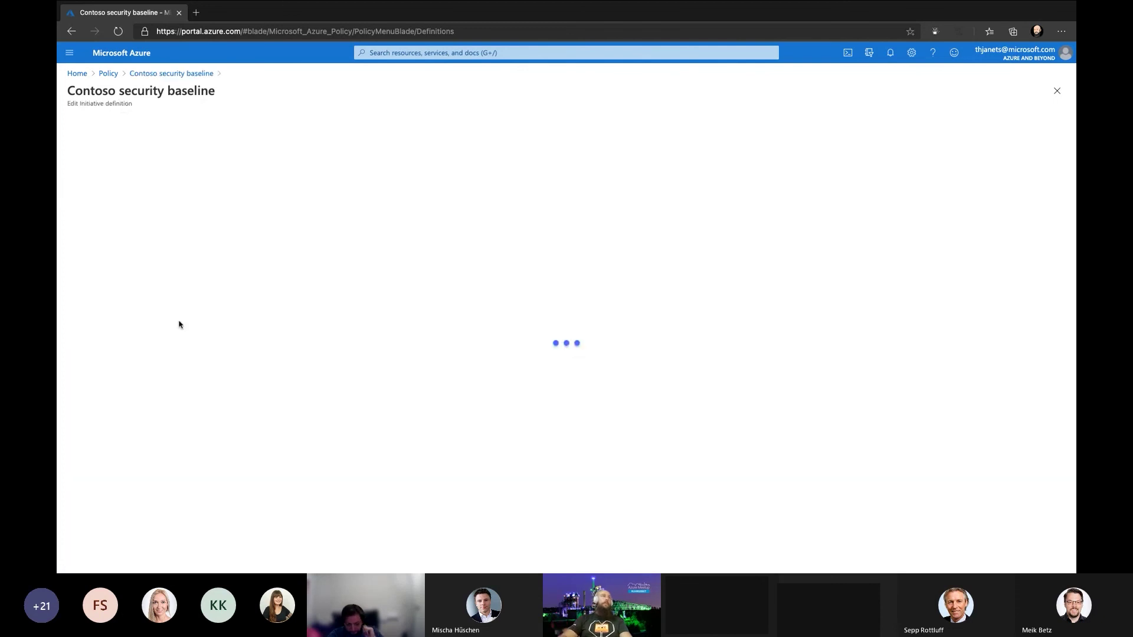
{"action": "left_click", "coordinate": [154, 132]}
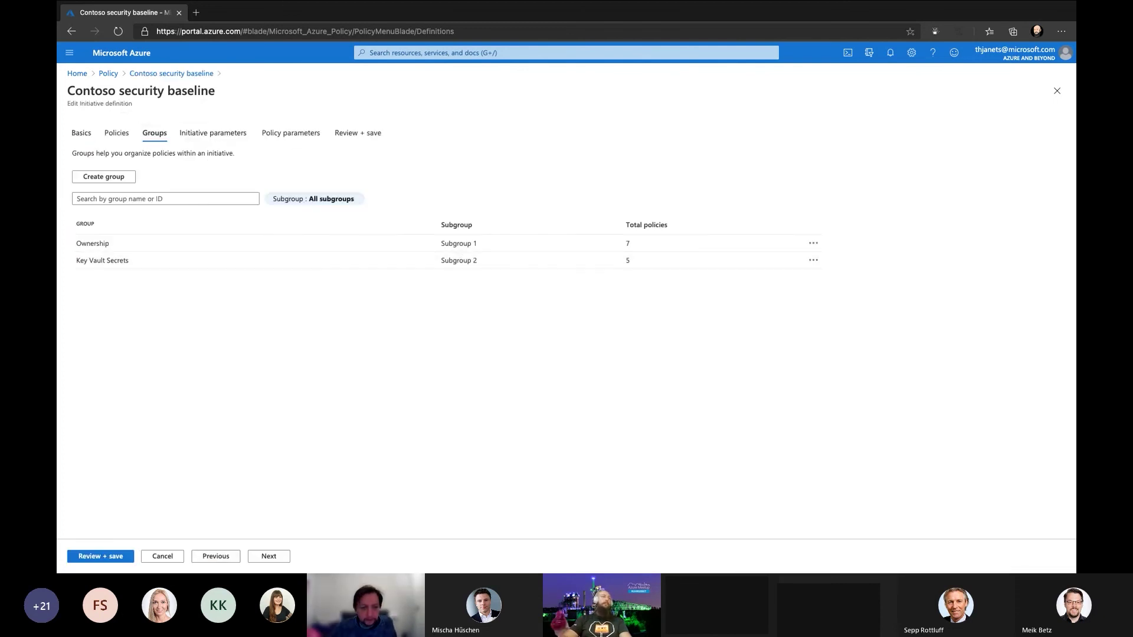
{"action": "left_click", "coordinate": [163, 555]}
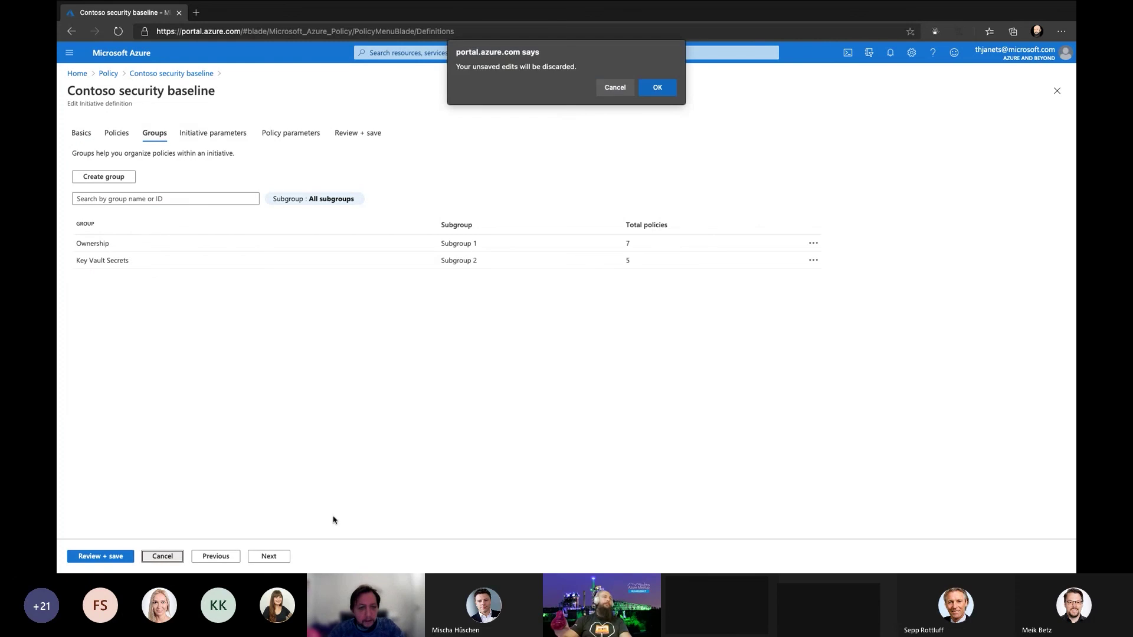
{"action": "left_click", "coordinate": [657, 87]}
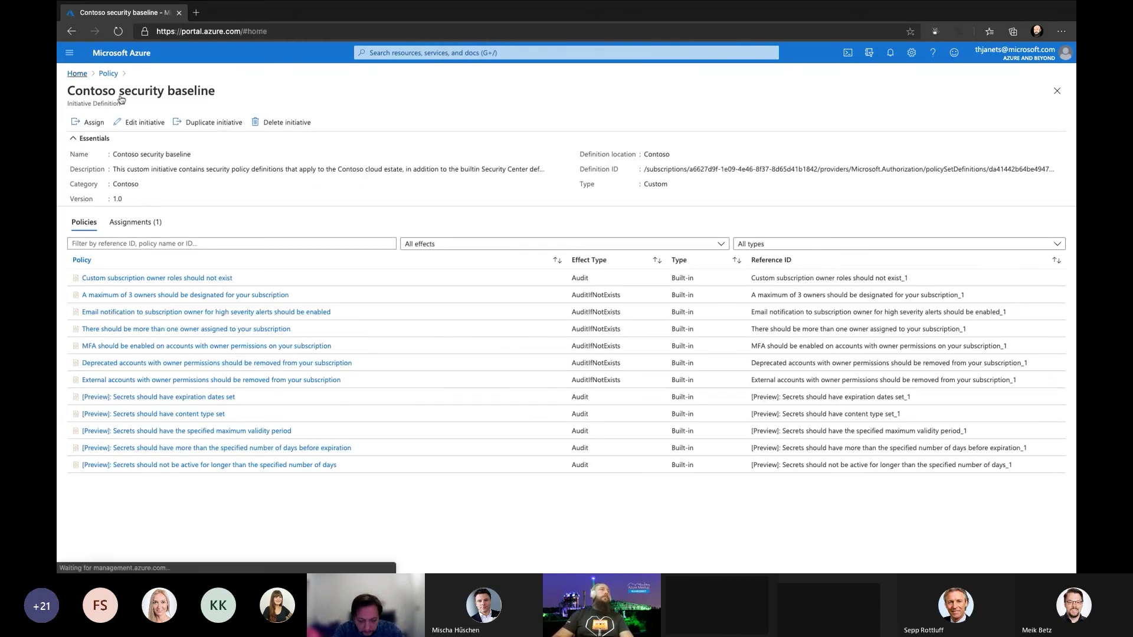
Go to Security Center's Azure Defender page and open the Network Map.
{"action": "left_click", "coordinate": [422, 118]}
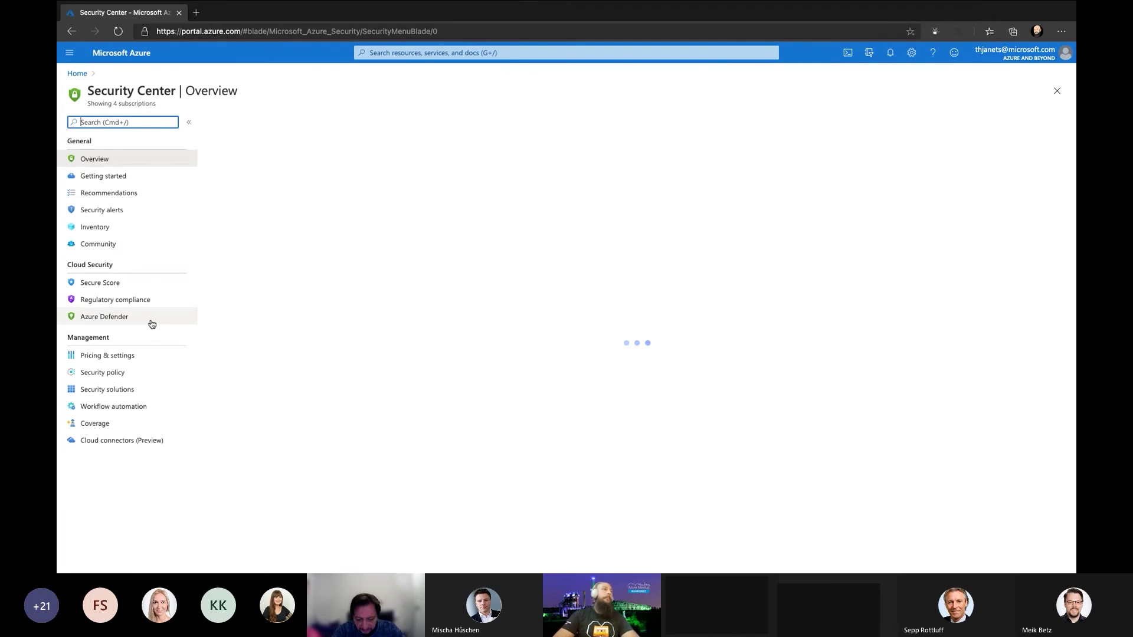
{"action": "left_click", "coordinate": [152, 322]}
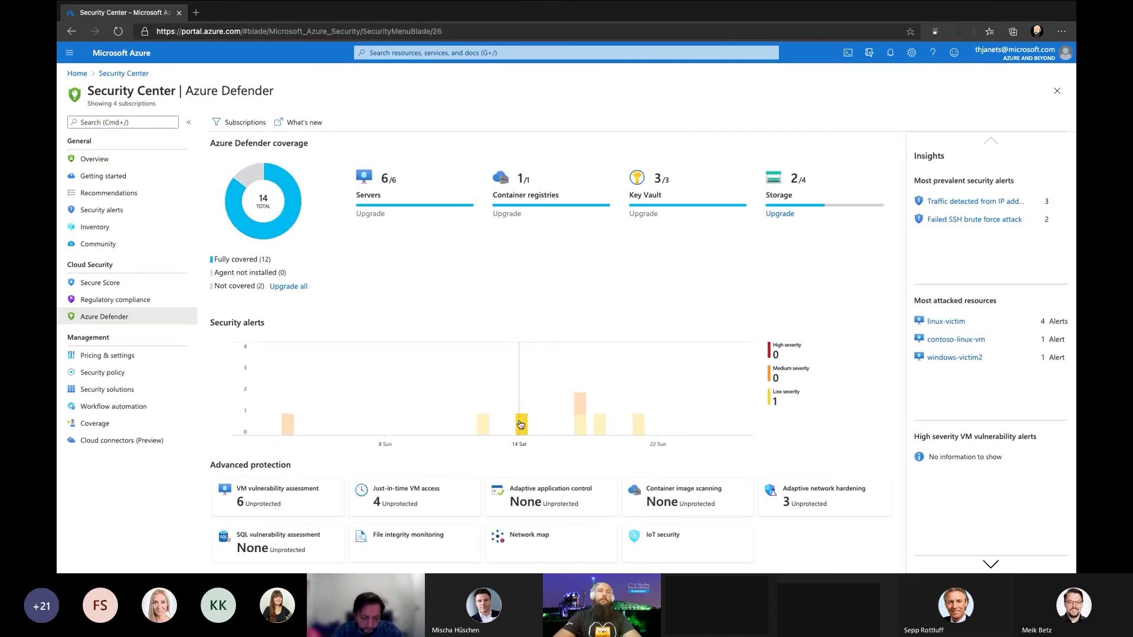
{"action": "left_click", "coordinate": [538, 543]}
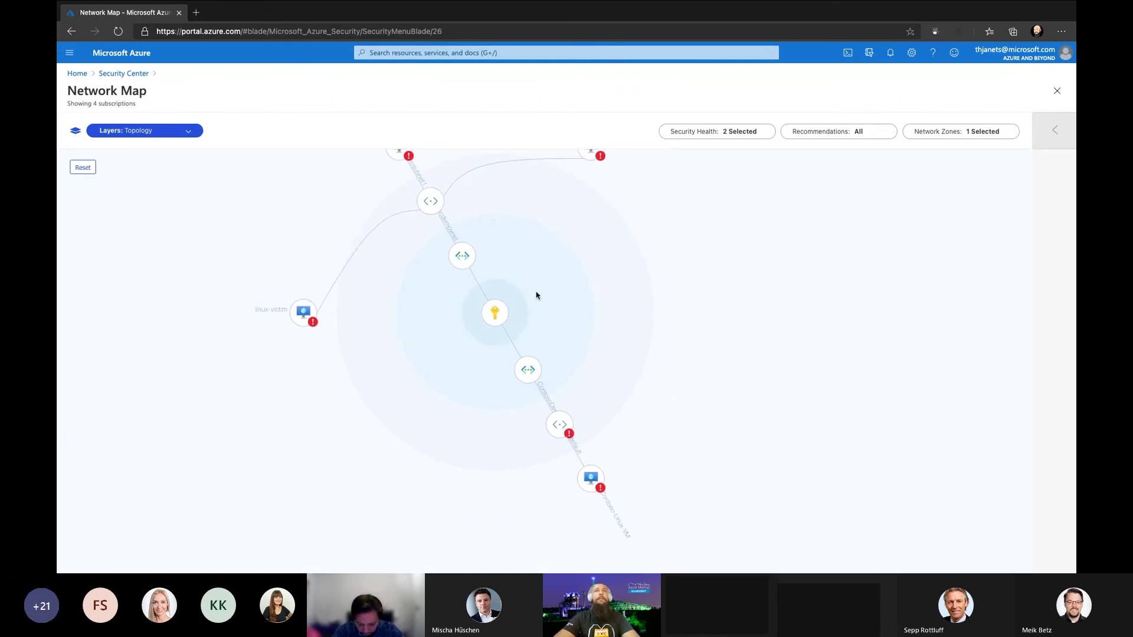
Examine the network map's topology around the subscriptions node and show the summary of the ascdemosubnet1 subnet.
{"action": "left_click_drag", "start_coordinate": [536, 295], "coordinate": [596, 357]}
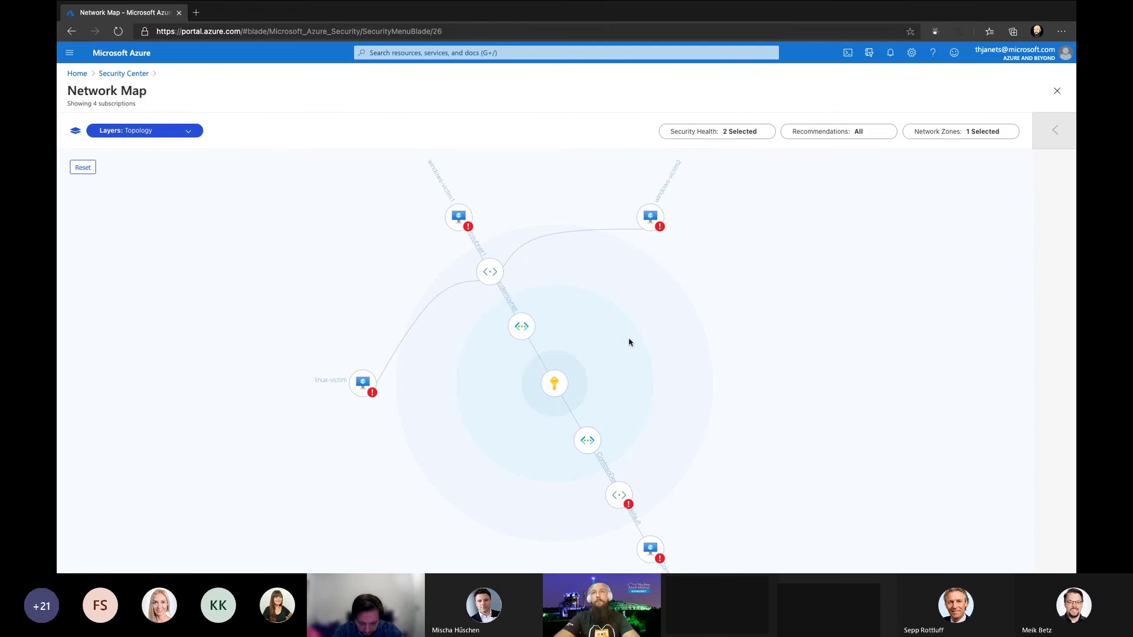
{"action": "scroll", "coordinate": [624, 337], "scroll_direction": "up", "scroll_amount": 3}
{"action": "scroll", "coordinate": [548, 341], "scroll_direction": "down", "scroll_amount": 1}
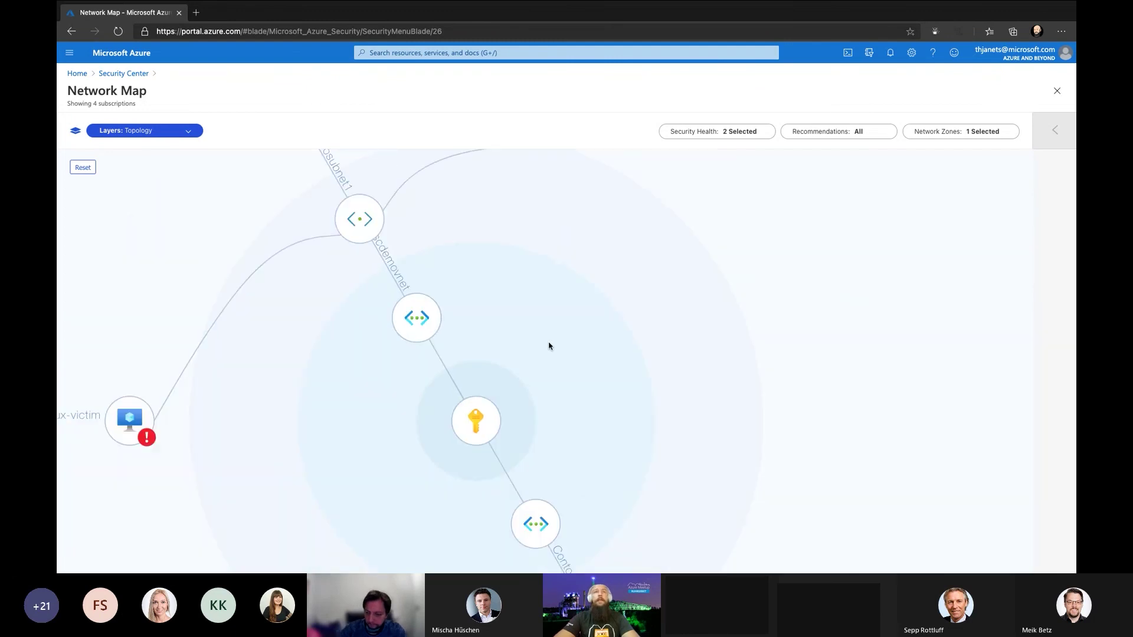
{"action": "scroll", "coordinate": [548, 346], "scroll_direction": "down", "scroll_amount": 2}
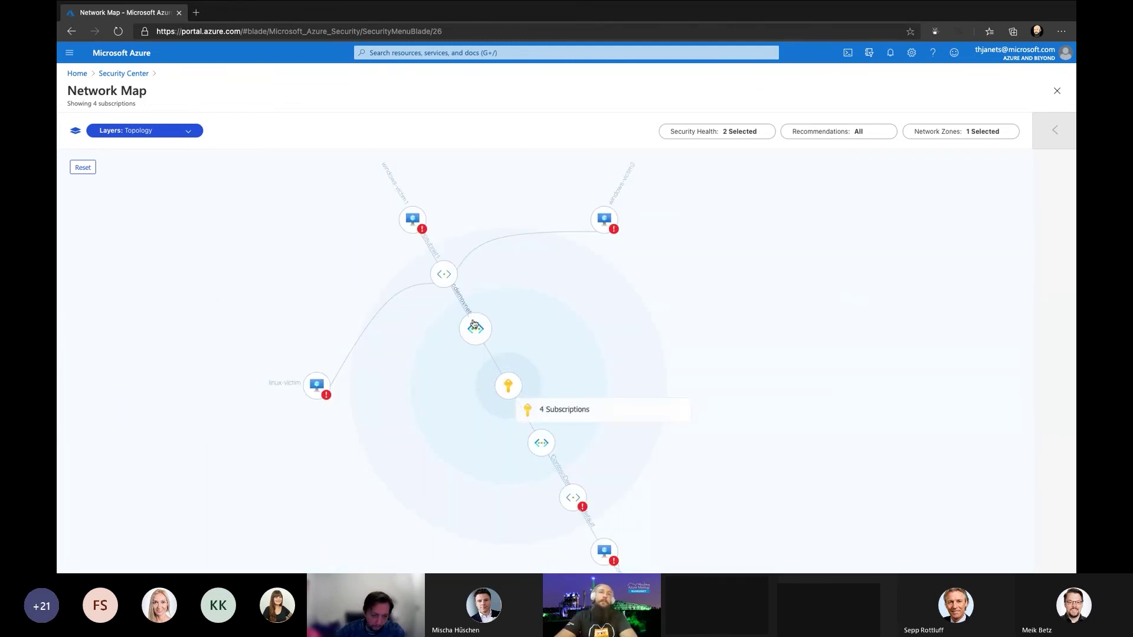
{"action": "mouse_move", "coordinate": [454, 284]}
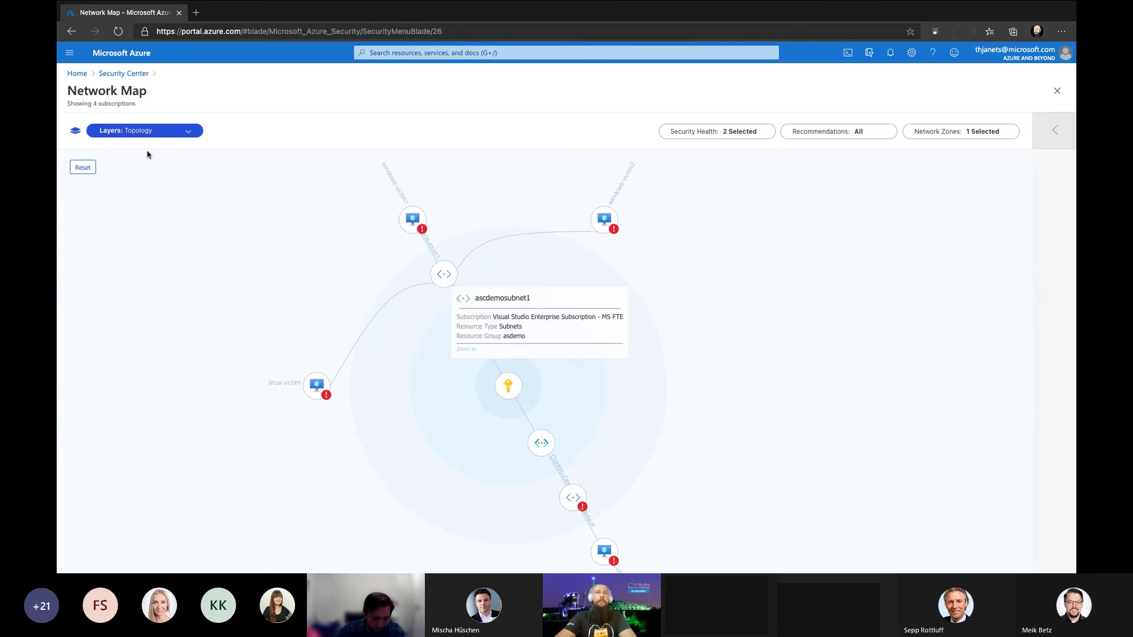
Show the Allowed Traffic layer on the network map and return to the Topology layer alone.
{"action": "left_click", "coordinate": [152, 130]}
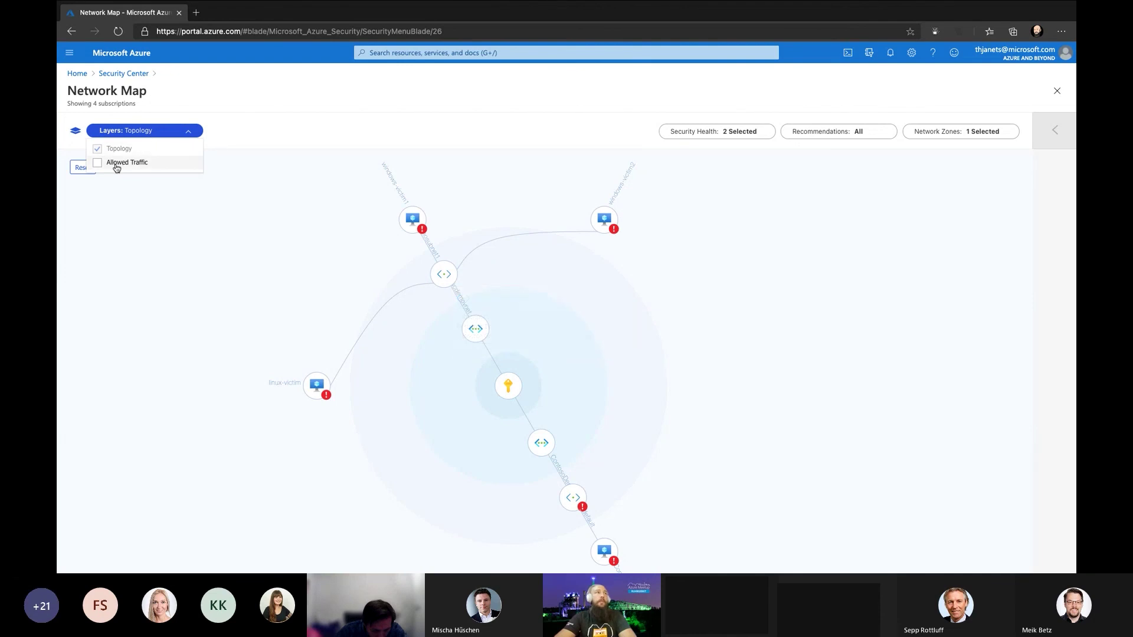
{"action": "left_click", "coordinate": [116, 166]}
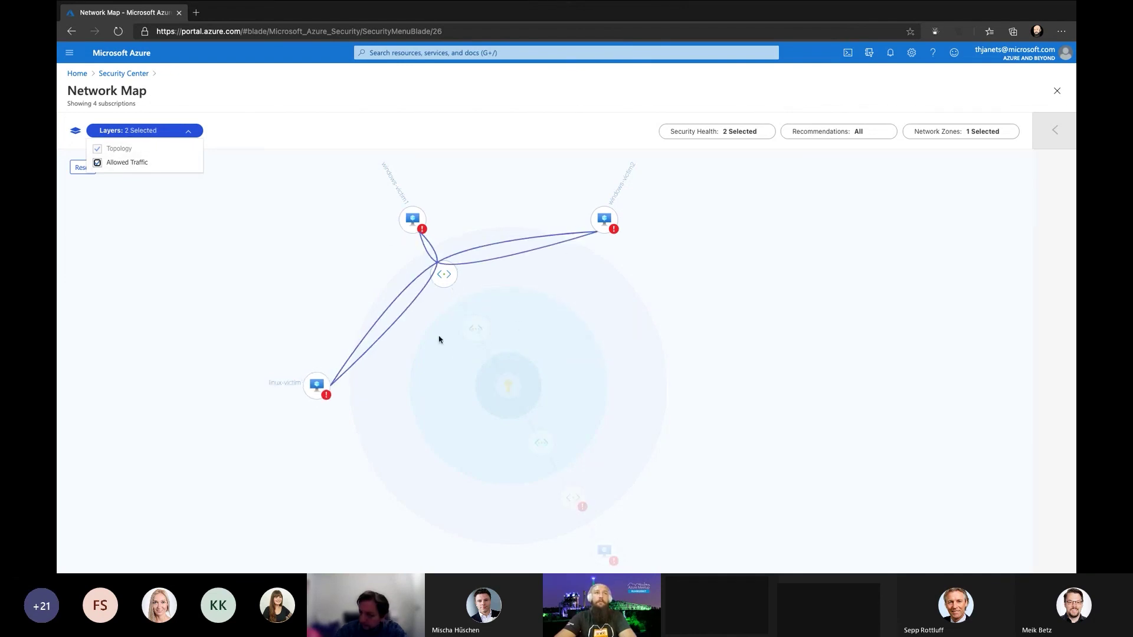
{"action": "left_click", "coordinate": [98, 165]}
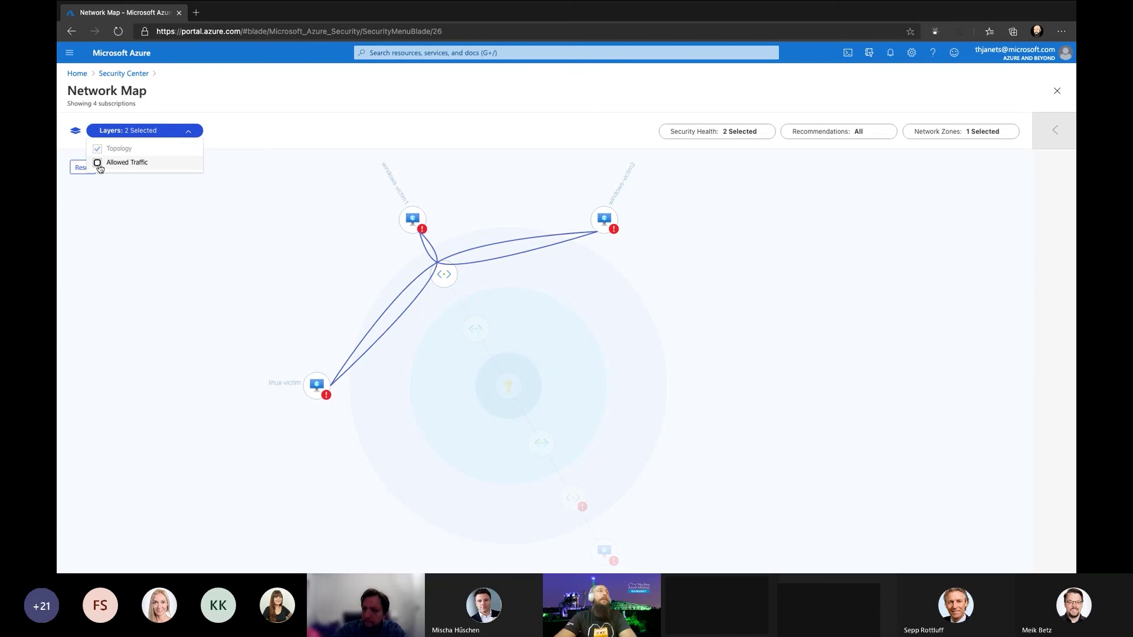
{"action": "left_click", "coordinate": [526, 298]}
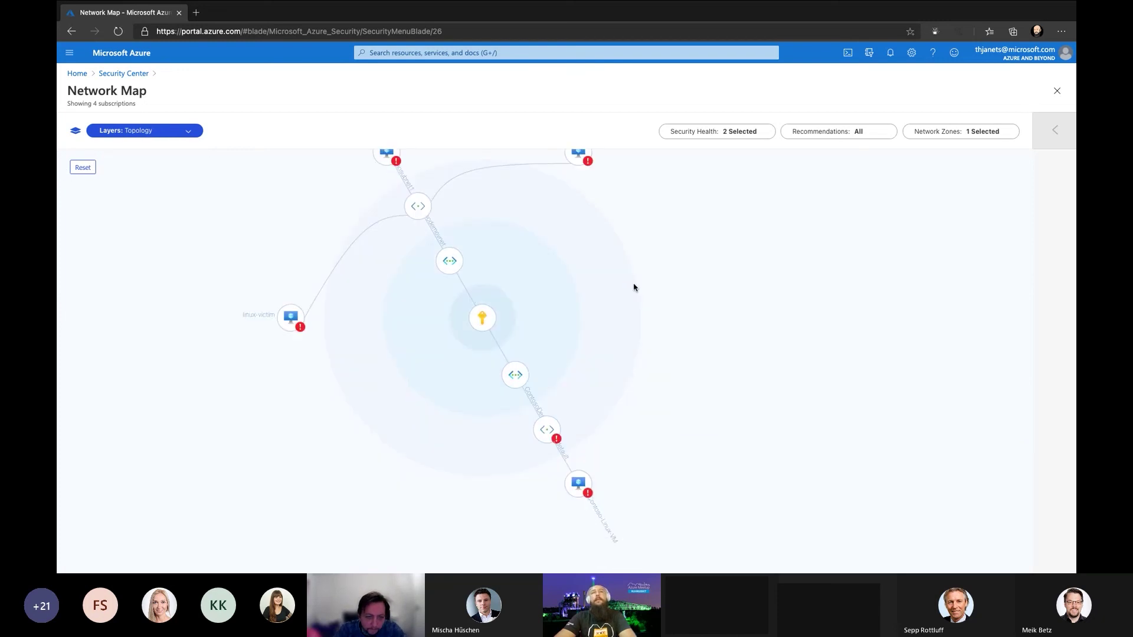
{"action": "left_click_drag", "start_coordinate": [634, 287], "coordinate": [647, 286]}
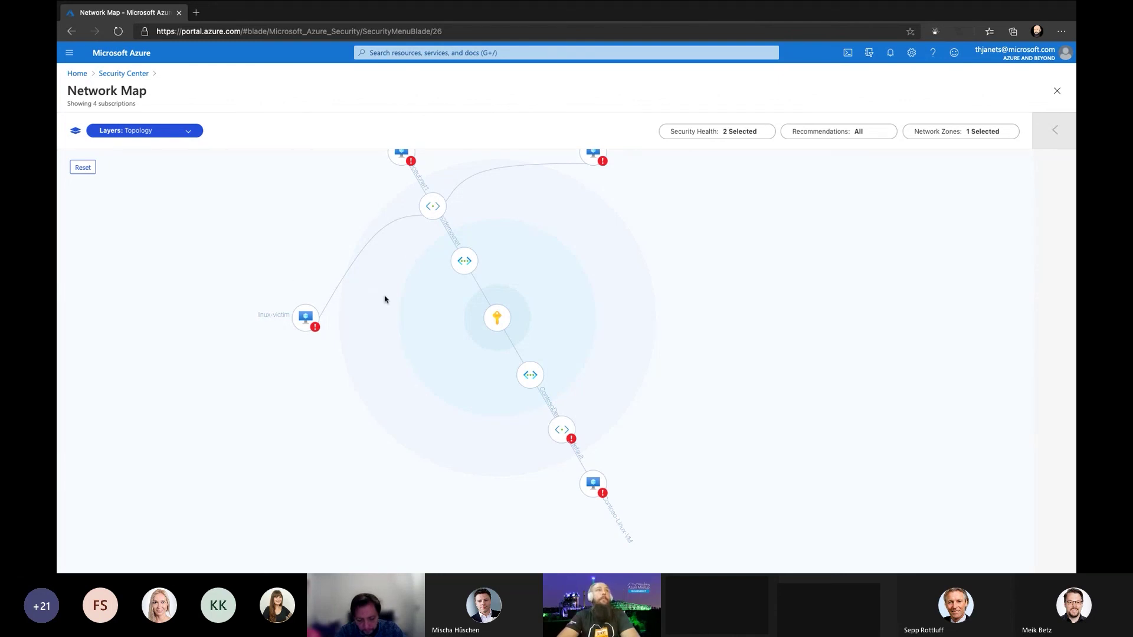
Inspect the linux-victim summary, and review the details and recommendations of the default subnet and Contoso-Linux-VM in the network map.
{"action": "scroll", "coordinate": [385, 300], "scroll_direction": "up", "scroll_amount": 3}
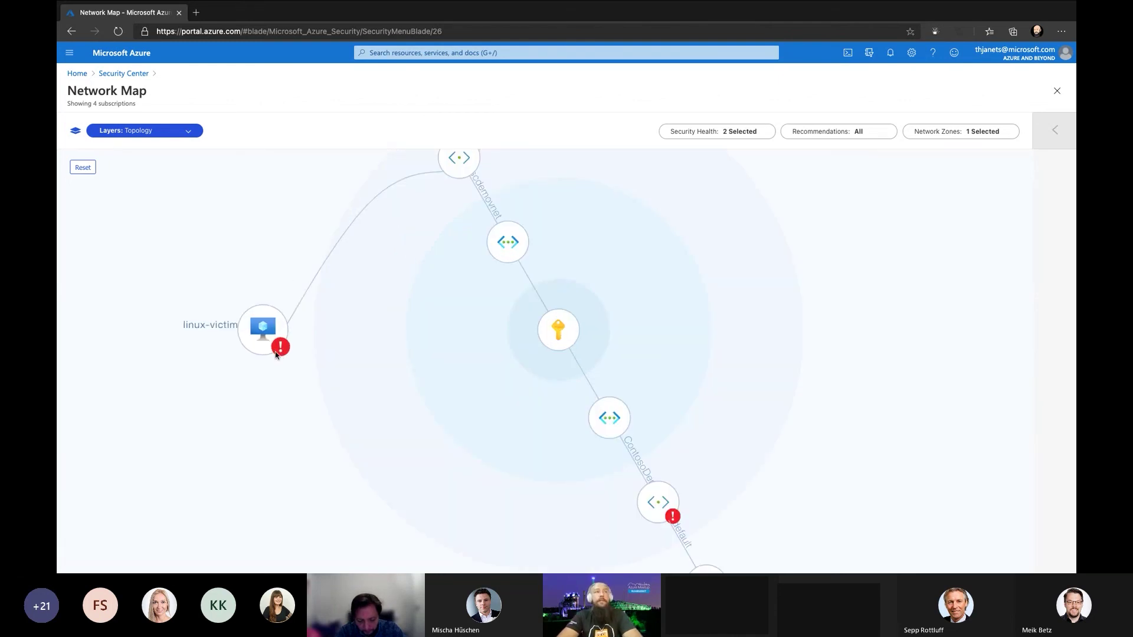
{"action": "mouse_move", "coordinate": [274, 348]}
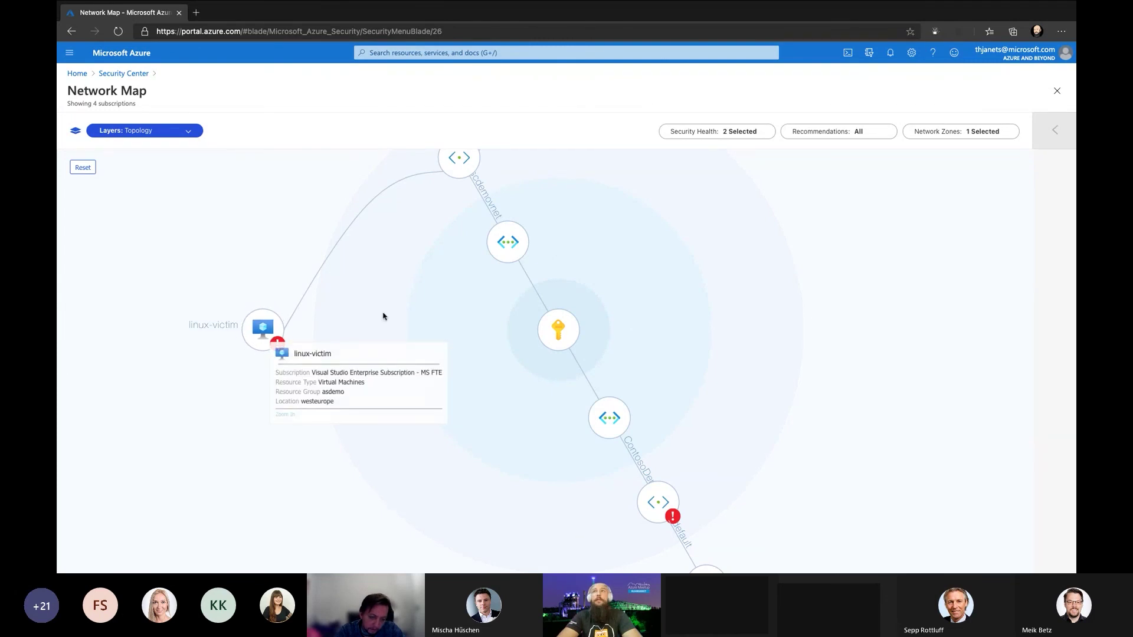
{"action": "left_click", "coordinate": [1054, 130]}
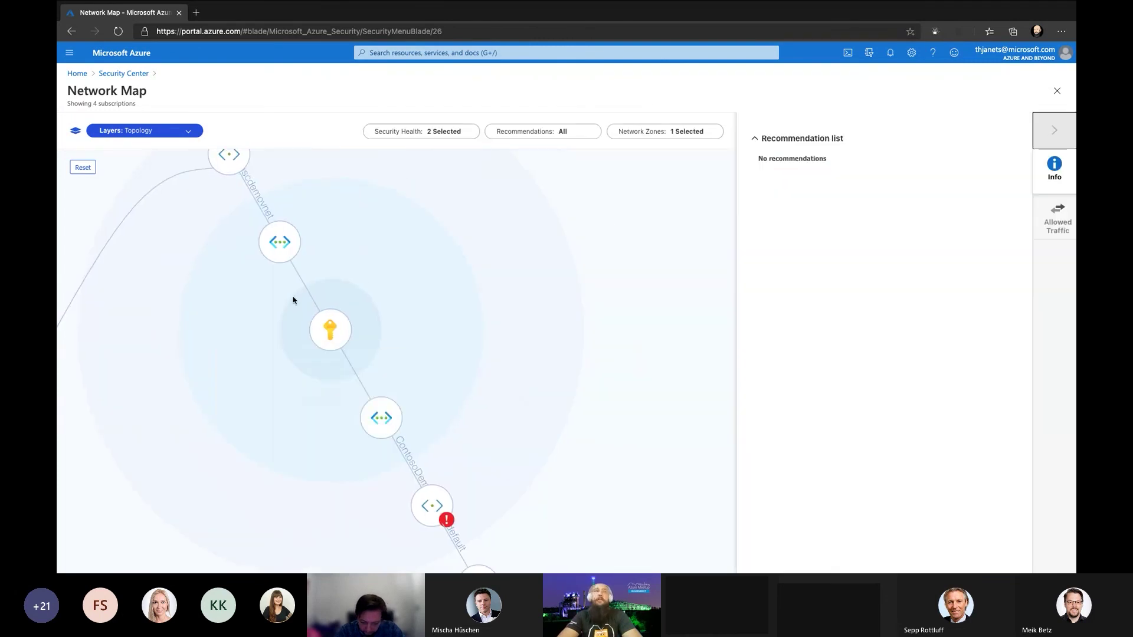
{"action": "left_click", "coordinate": [431, 505]}
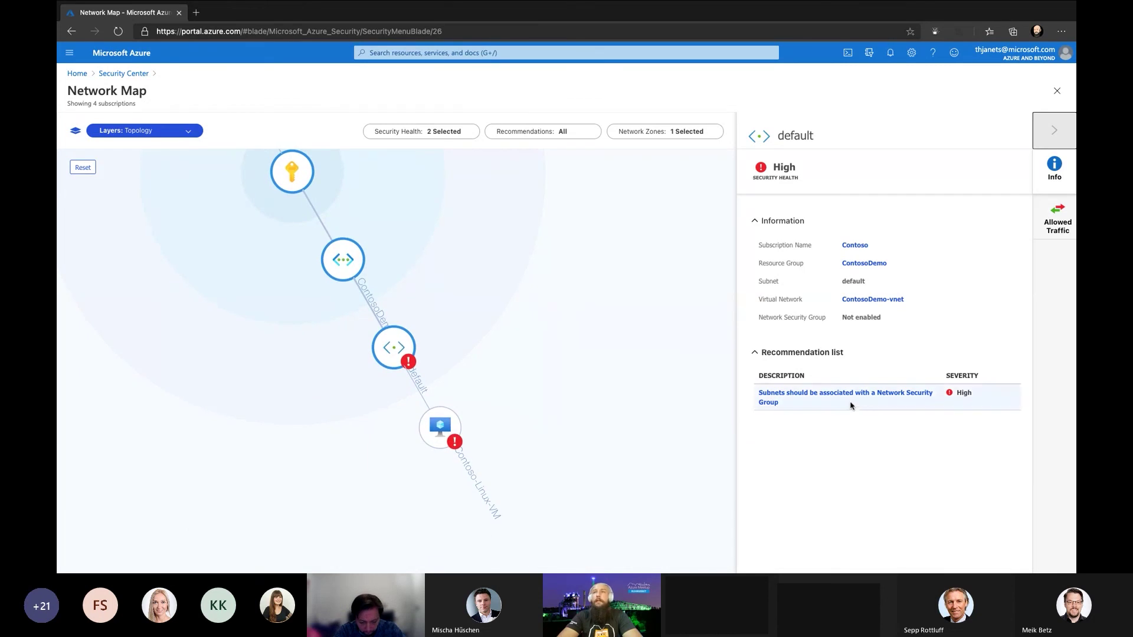
{"action": "mouse_move", "coordinate": [402, 348]}
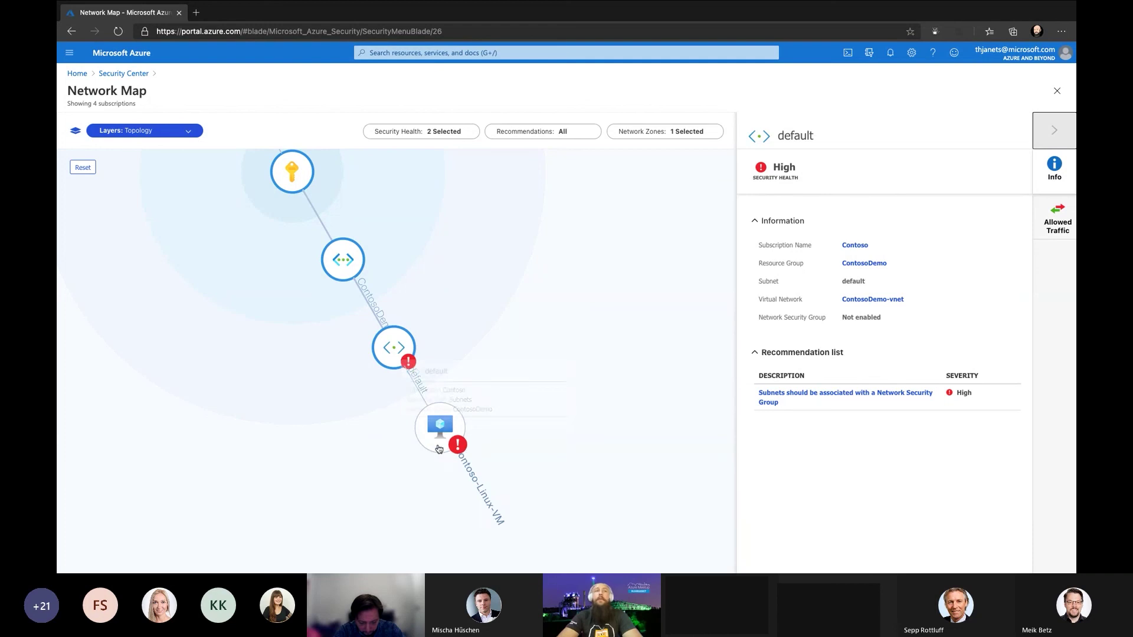
{"action": "left_click", "coordinate": [441, 444]}
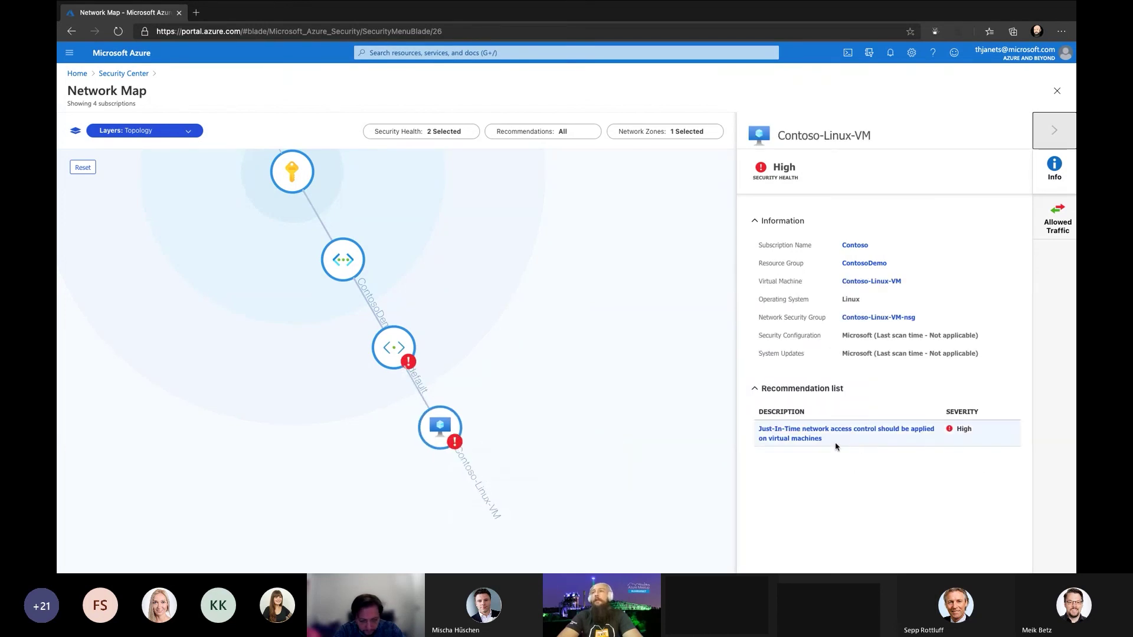
Select the windows-victim2 virtual machine in the network map and review its details, recommendations and connections to the topology.
{"action": "left_click_drag", "start_coordinate": [584, 318], "coordinate": [614, 529]}
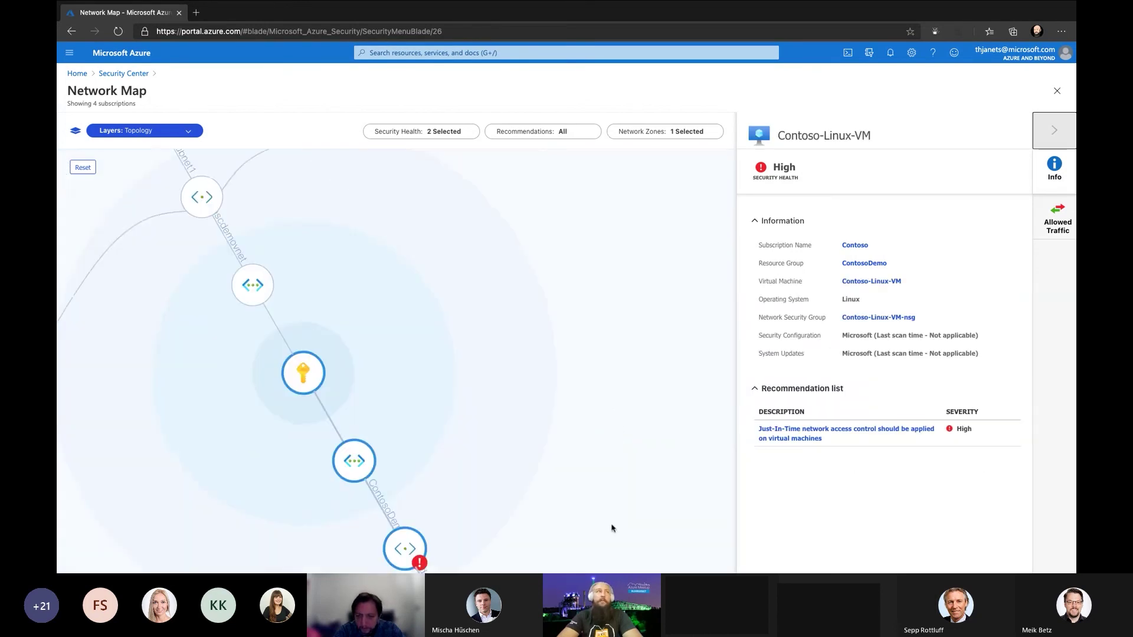
{"action": "left_click_drag", "start_coordinate": [265, 144], "coordinate": [386, 316]}
{"action": "left_click", "coordinate": [540, 297]}
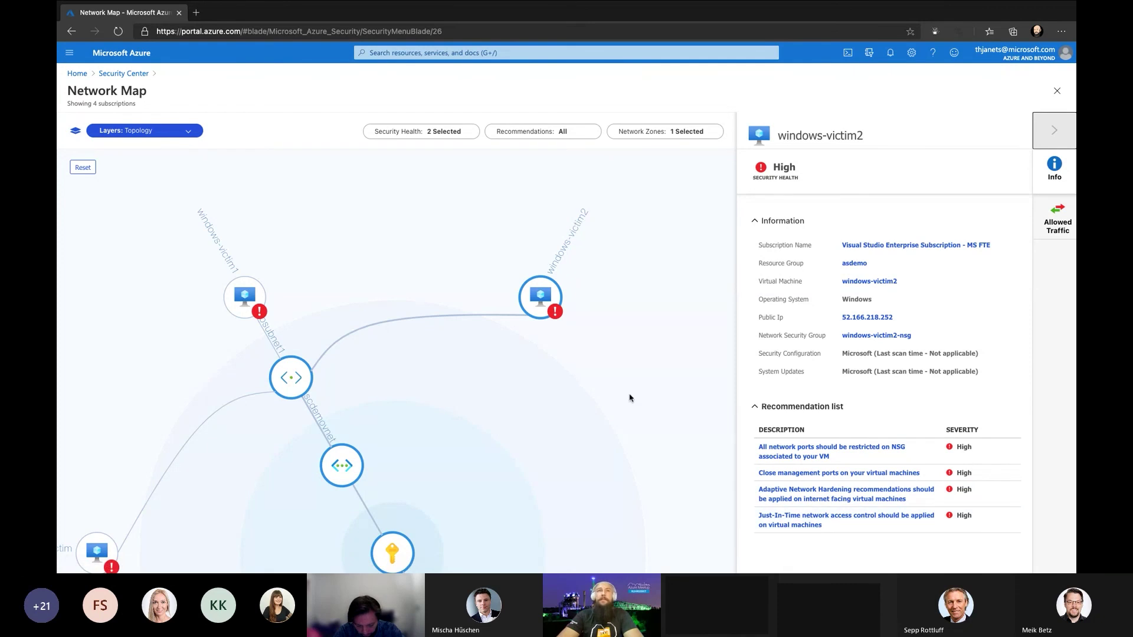
{"action": "scroll", "coordinate": [630, 398], "scroll_direction": "down", "scroll_amount": 2}
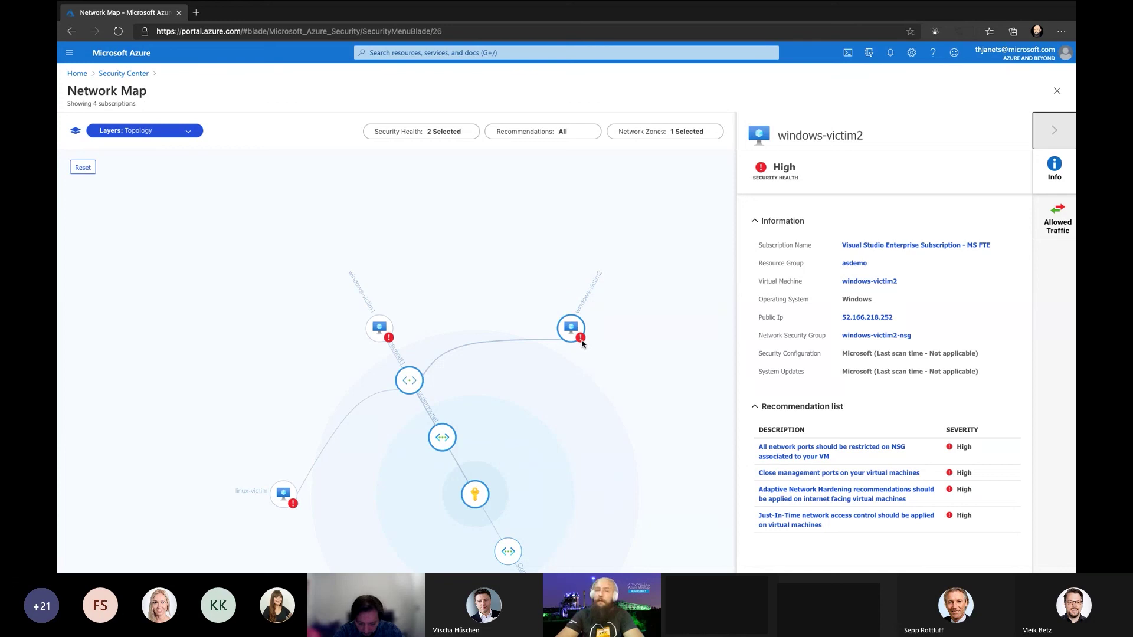
{"action": "left_click_drag", "start_coordinate": [627, 384], "coordinate": [580, 288]}
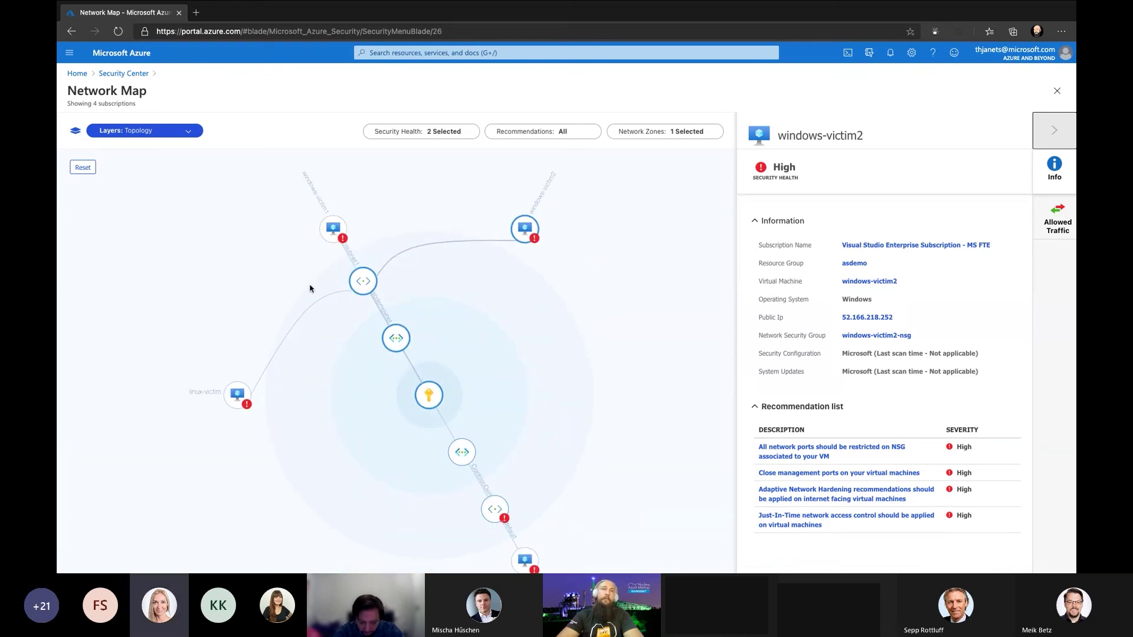
{"action": "scroll", "coordinate": [305, 286], "scroll_direction": "up", "scroll_amount": 3}
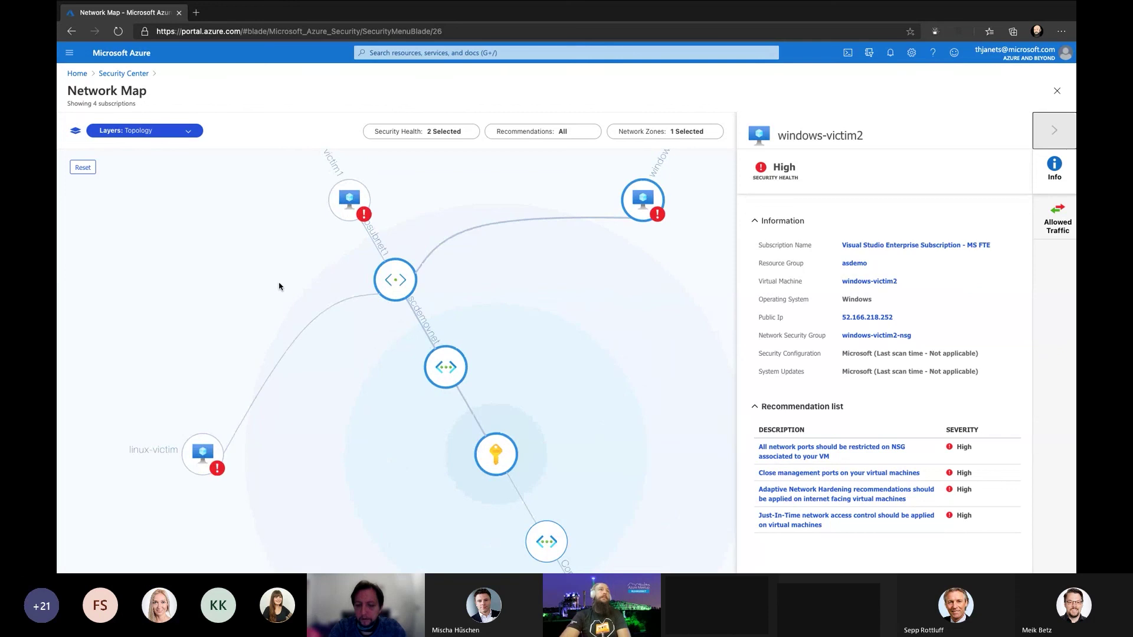
{"action": "scroll", "coordinate": [279, 287], "scroll_direction": "down", "scroll_amount": 3}
{"action": "left_click_drag", "start_coordinate": [481, 326], "coordinate": [494, 267]}
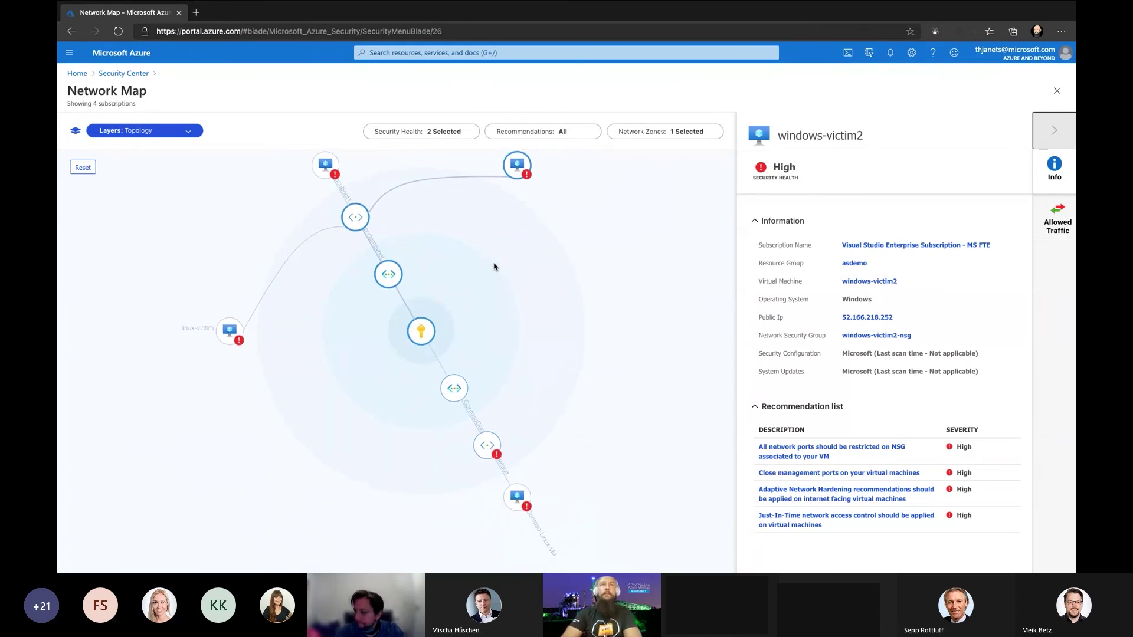
Take a closer look at the network map's topology and return to the Azure Defender dashboard.
{"action": "scroll", "coordinate": [516, 298], "scroll_direction": "up", "scroll_amount": 5}
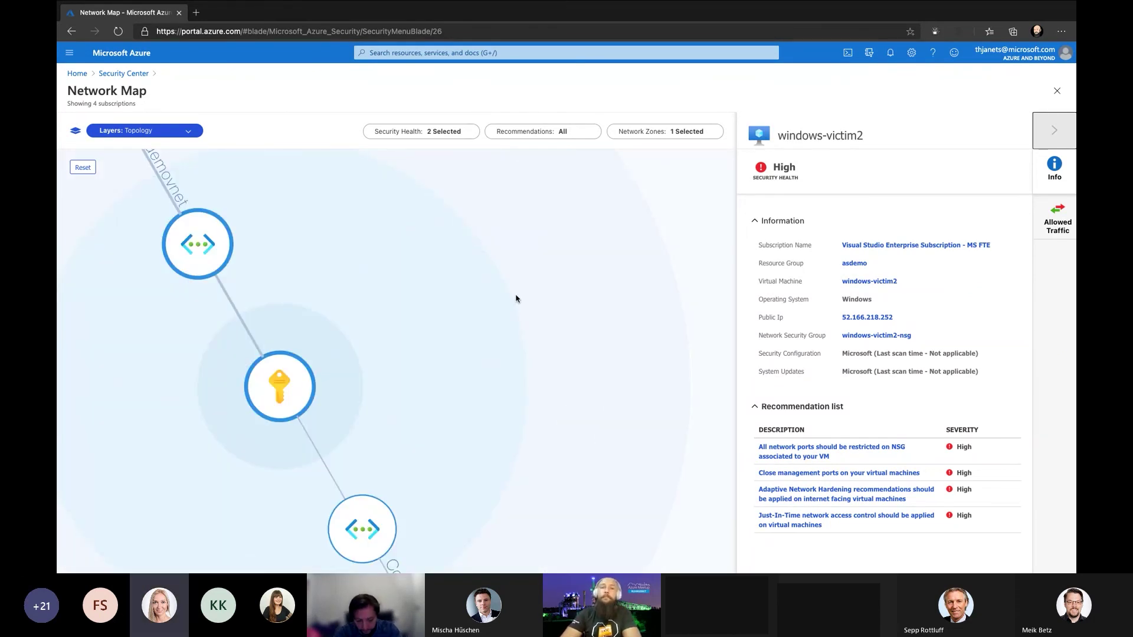
{"action": "scroll", "coordinate": [516, 298], "scroll_direction": "down", "scroll_amount": 5}
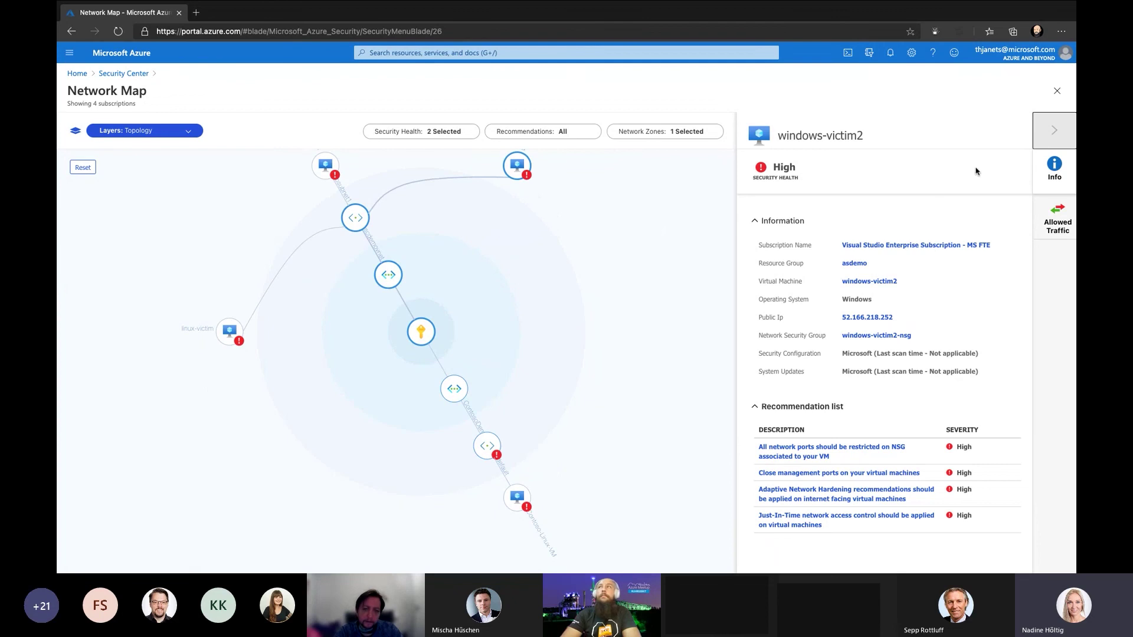
{"action": "left_click", "coordinate": [1058, 93]}
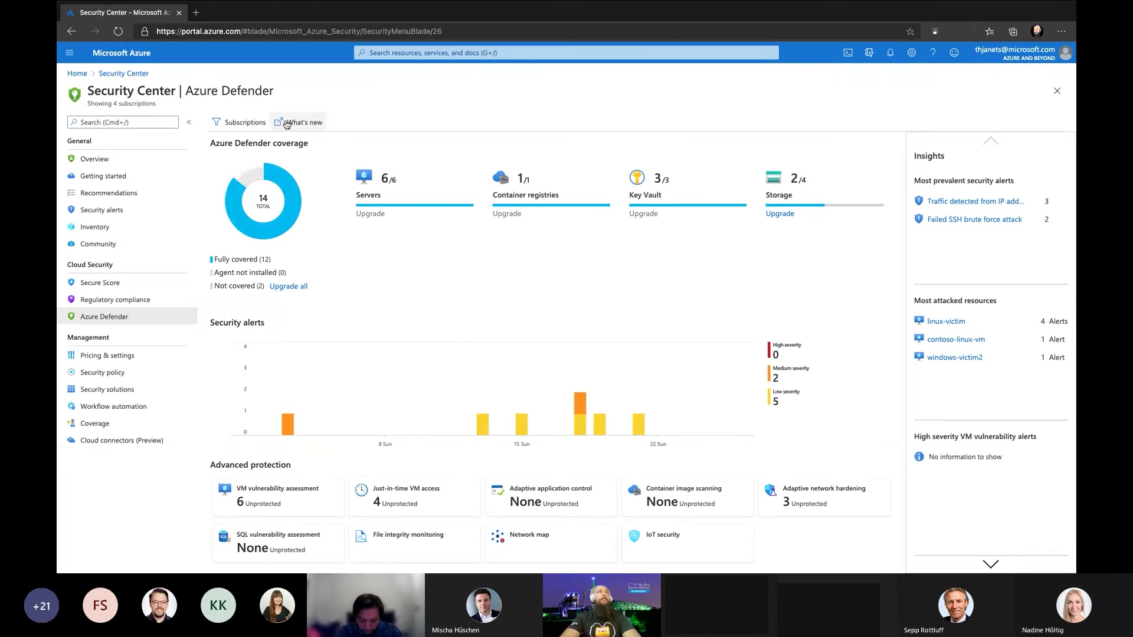
Search Google in a new browser tab for "azure security center API reference" and review the Azure Security Center REST operation groups on Microsoft Docs.
{"action": "left_click", "coordinate": [196, 13]}
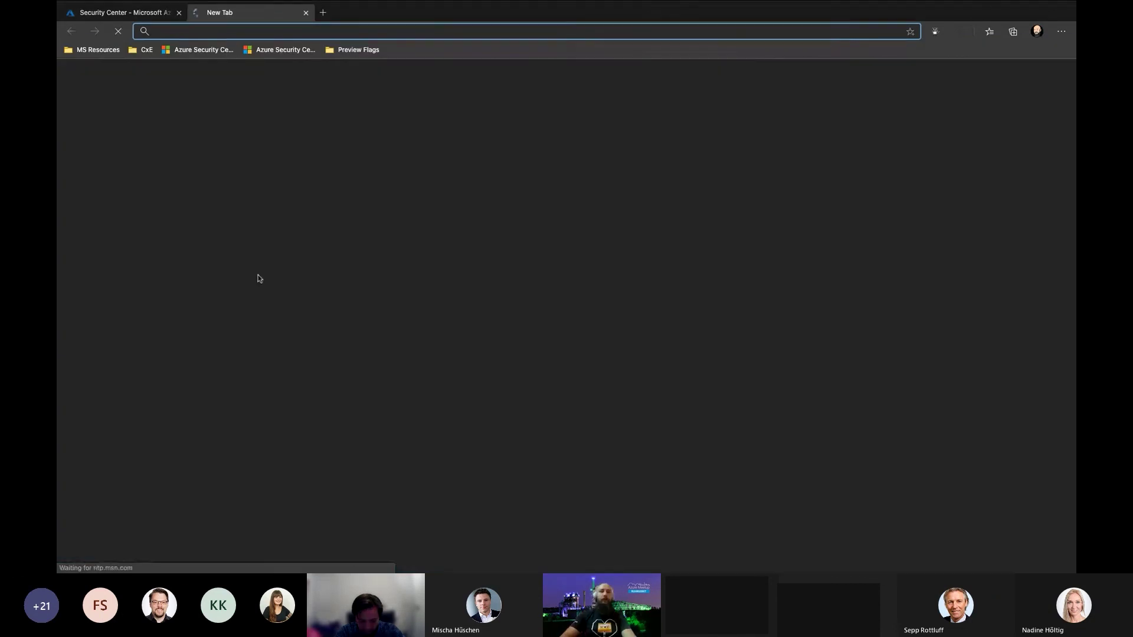
{"action": "type", "text": "google.de"}
{"action": "key", "text": "Return"}
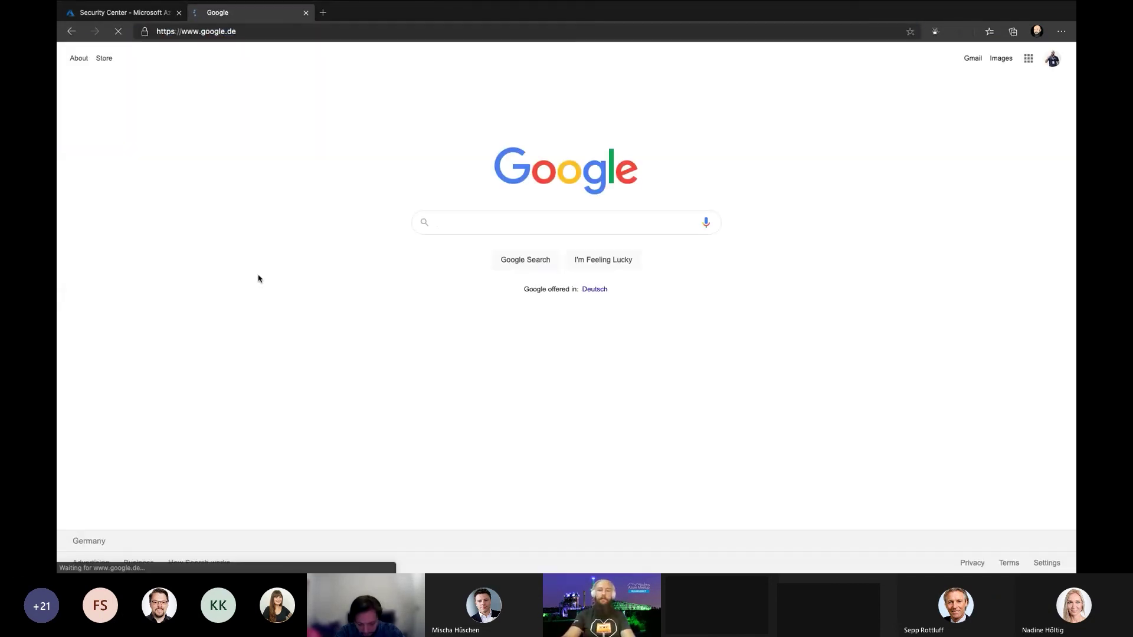
{"action": "type", "text": "azure secur"}
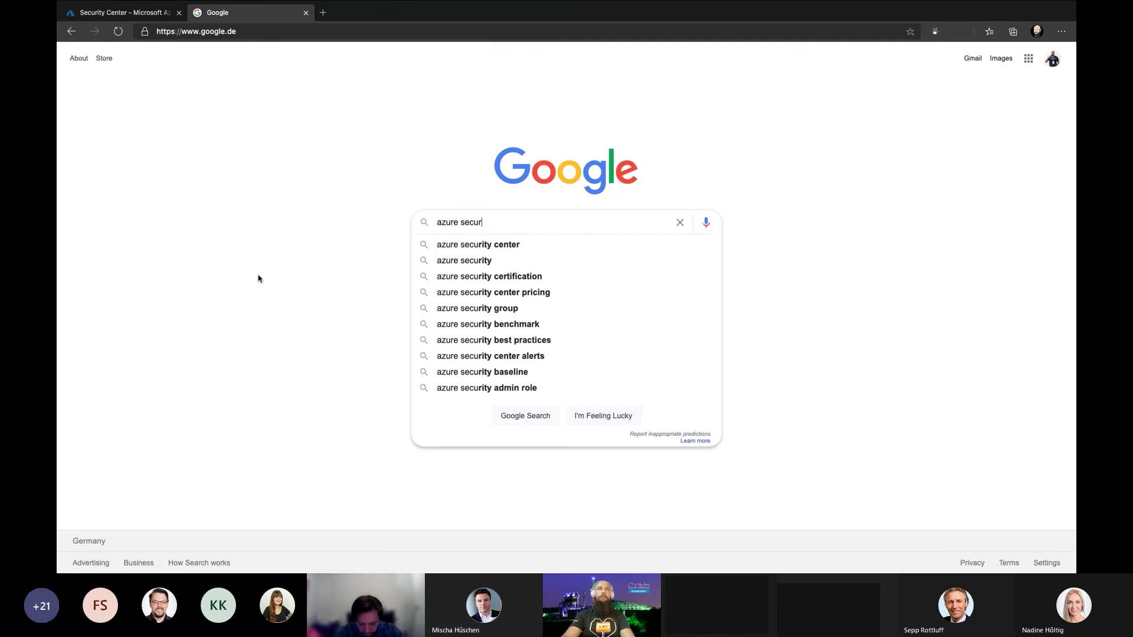
{"action": "type", "text": "ity center API reference"}
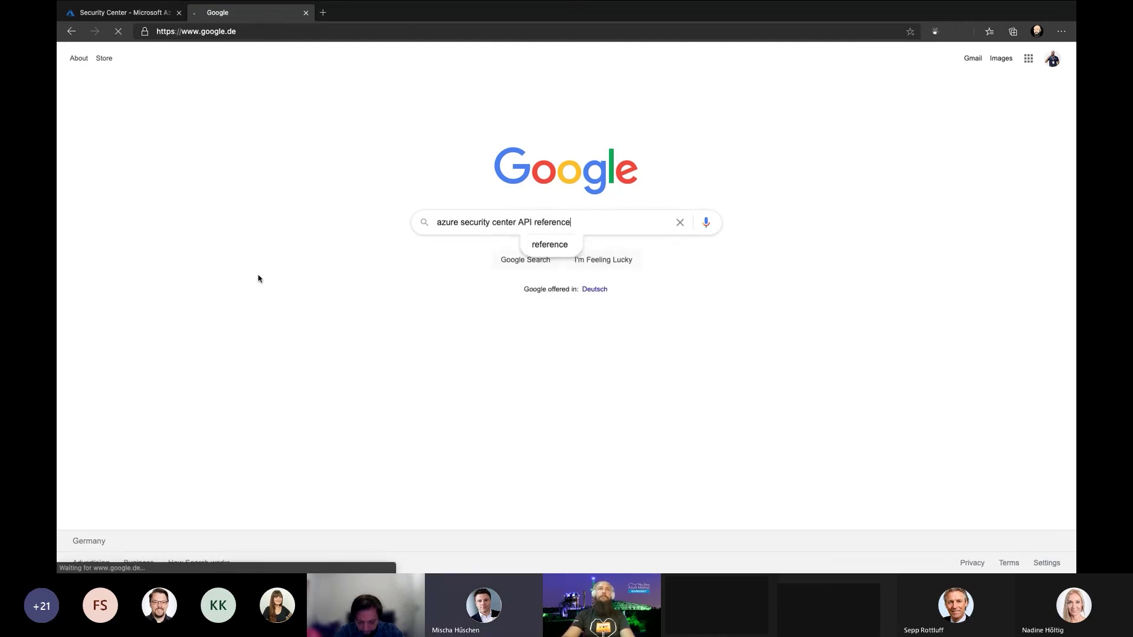
{"action": "key", "text": "Return"}
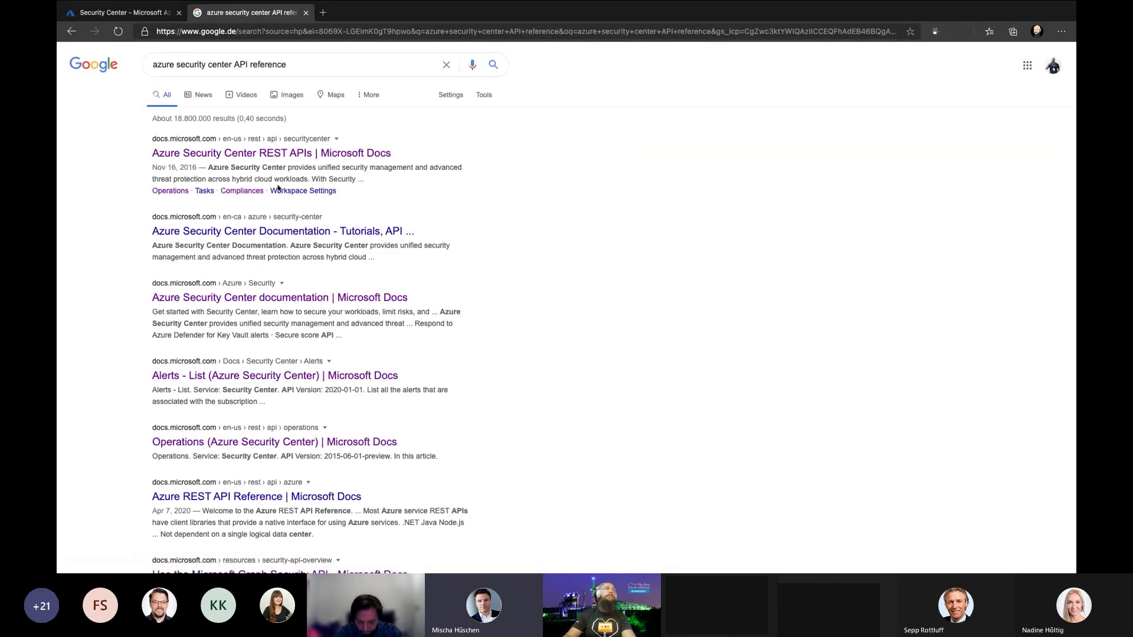
{"action": "left_click", "coordinate": [248, 154]}
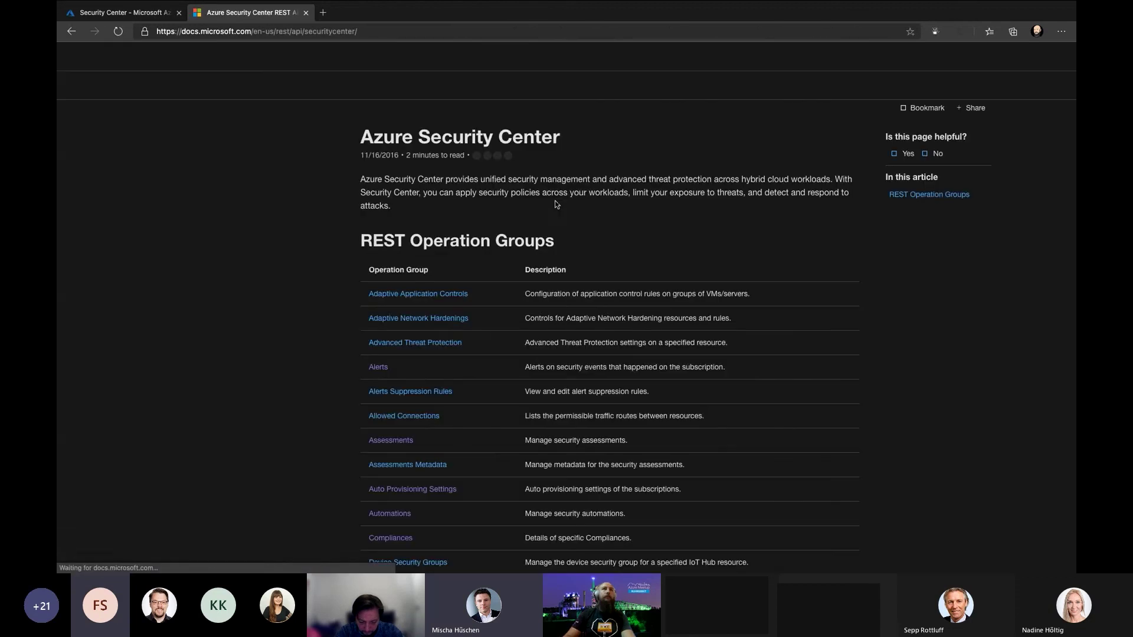
{"action": "scroll", "coordinate": [509, 359], "scroll_direction": "down", "scroll_amount": 3}
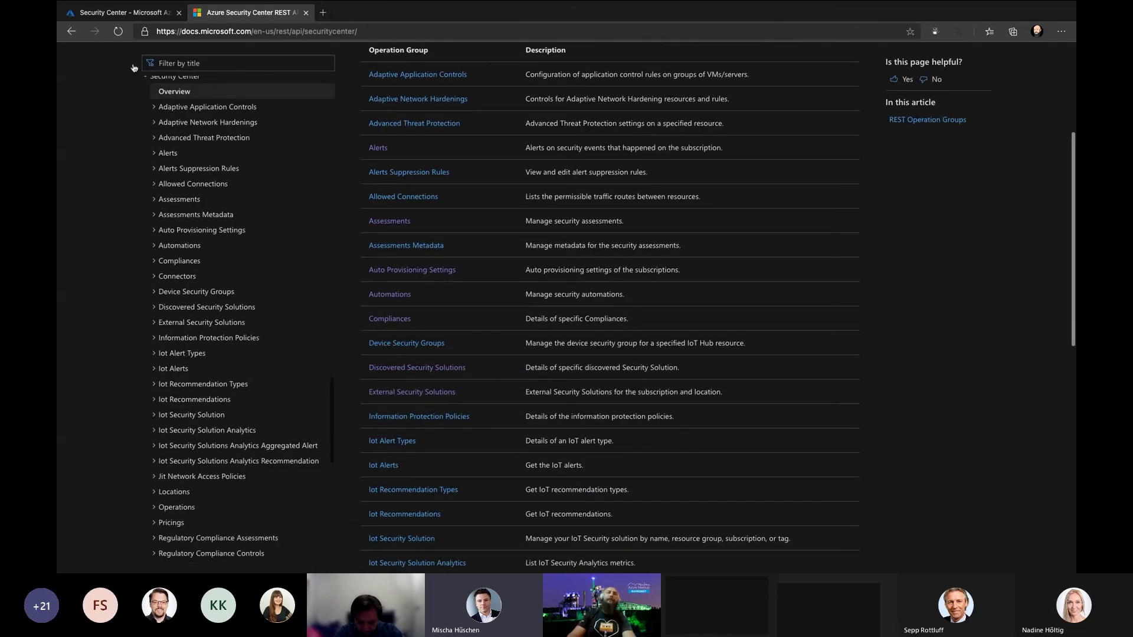
Return to the Azure portal and expand the Enable MFA, Remediate vulnerabilities and Secure management ports controls in Security Center's recommendations.
{"action": "key", "text": "ctrl+shift+Tab"}
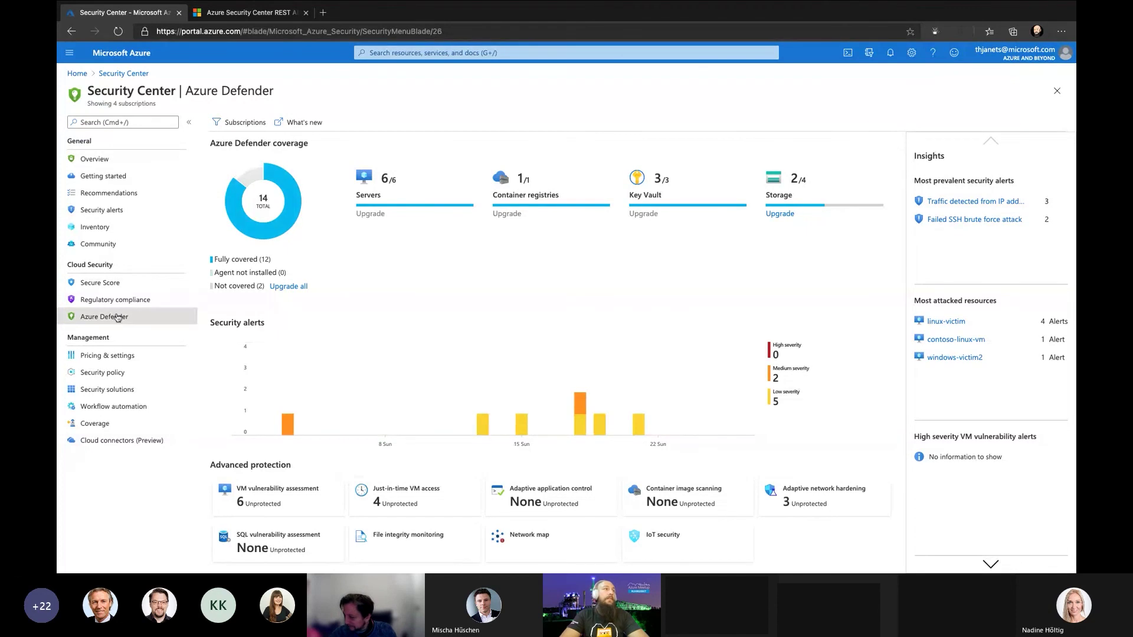
{"action": "left_click", "coordinate": [106, 193]}
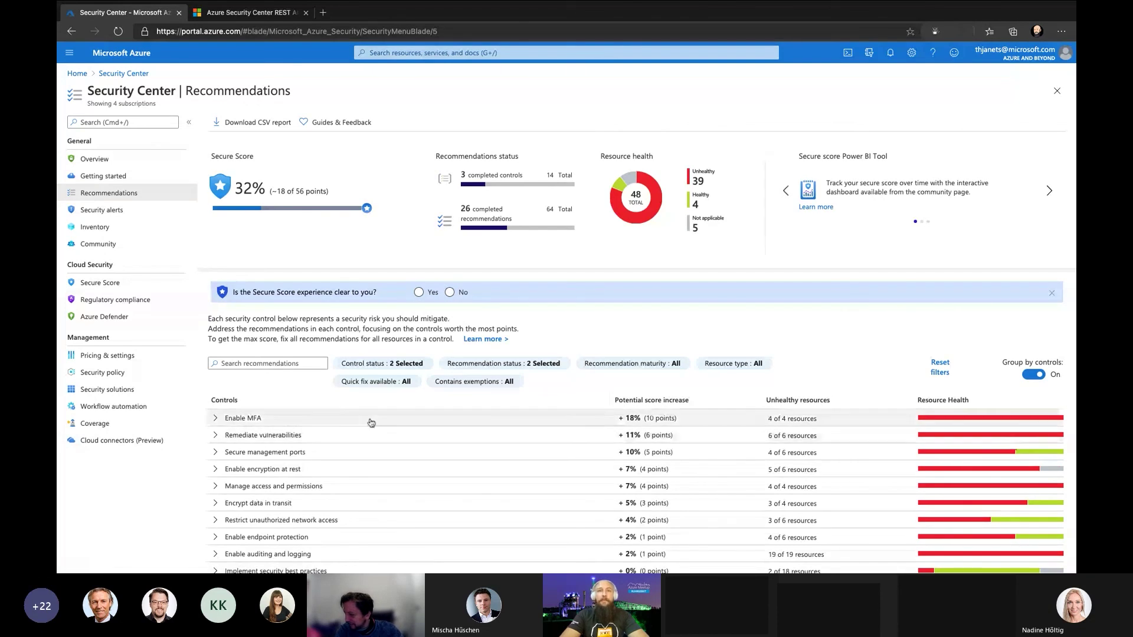
{"action": "left_click", "coordinate": [215, 418]}
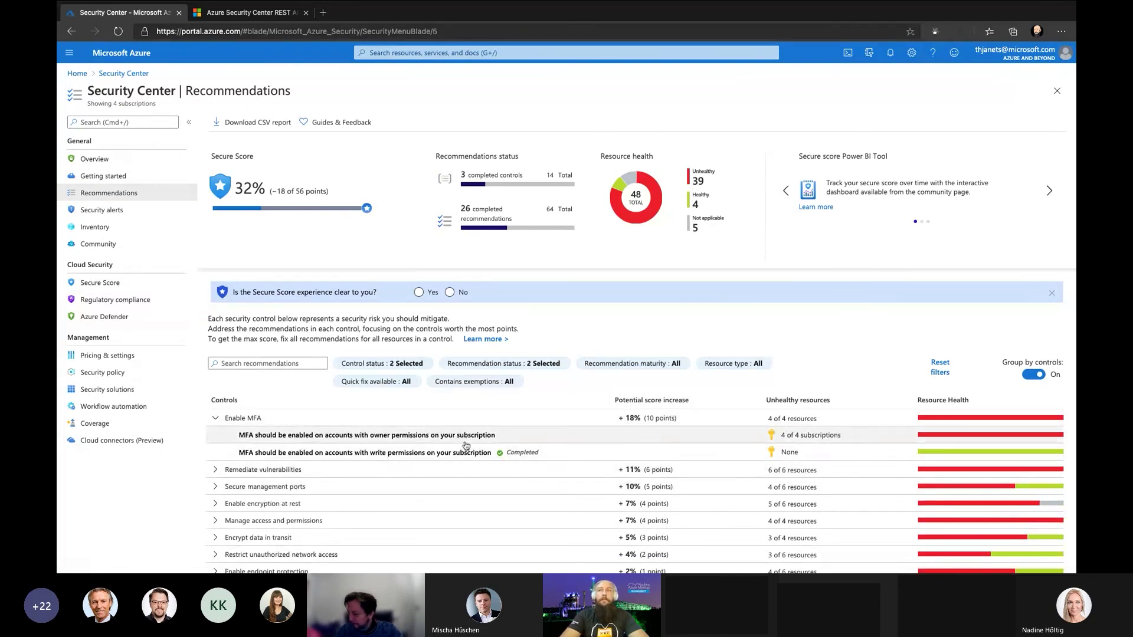
{"action": "left_click", "coordinate": [215, 471]}
{"action": "left_click", "coordinate": [216, 505]}
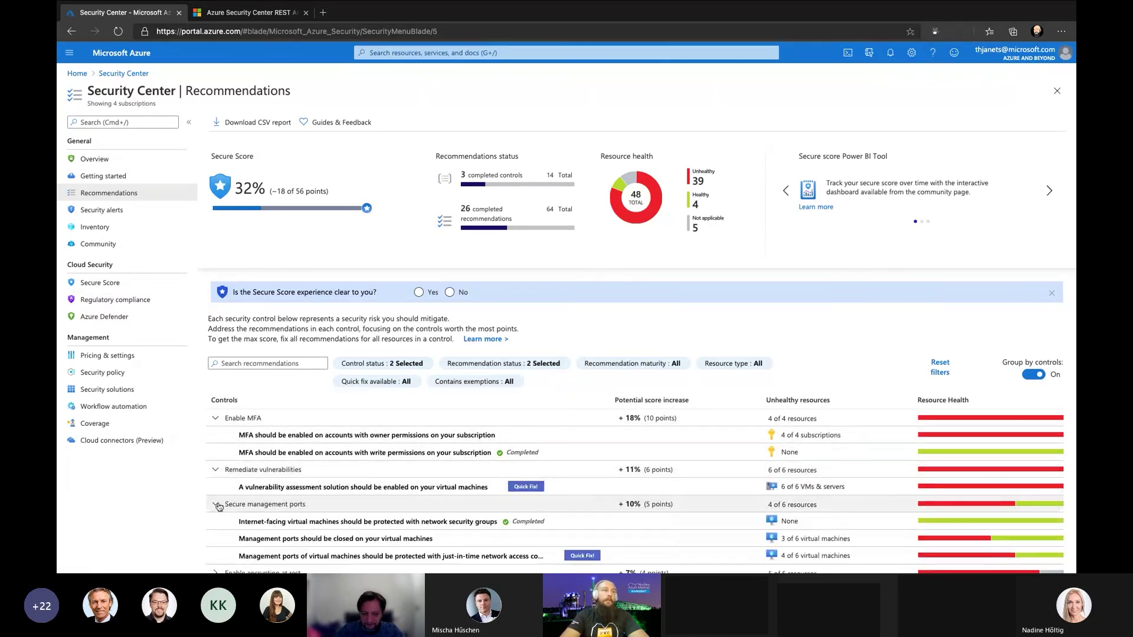
View the exemption form for linux-victim under "Management ports should be closed on your virtual machines" and leave it without saving.
{"action": "scroll", "coordinate": [295, 484], "scroll_direction": "down", "scroll_amount": 3}
{"action": "left_click", "coordinate": [379, 463]}
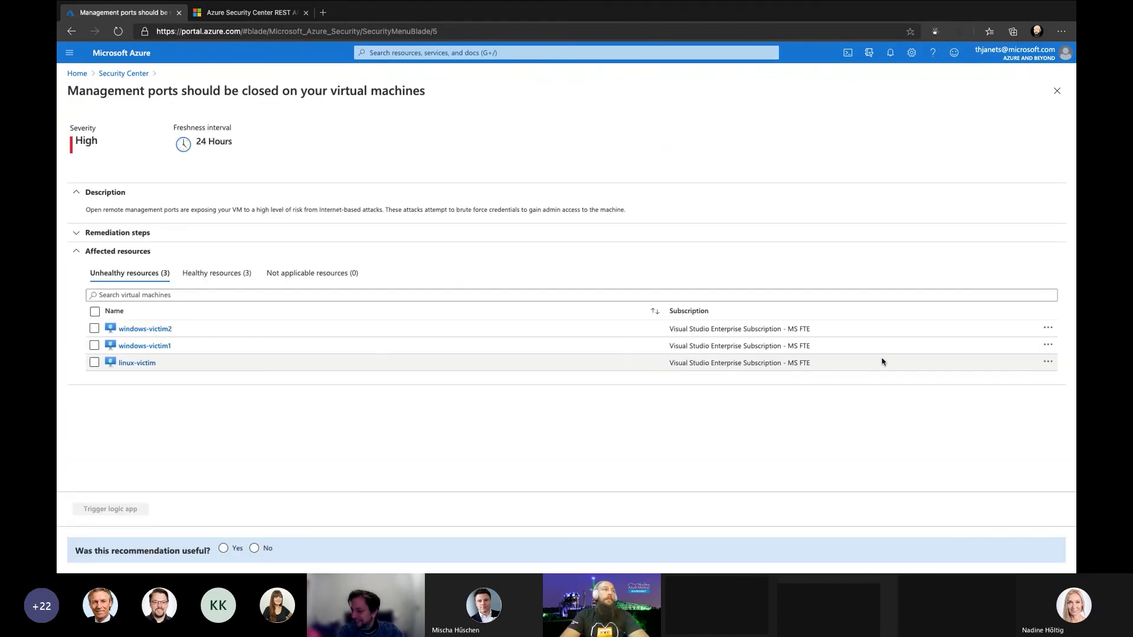
{"action": "left_click", "coordinate": [1012, 364]}
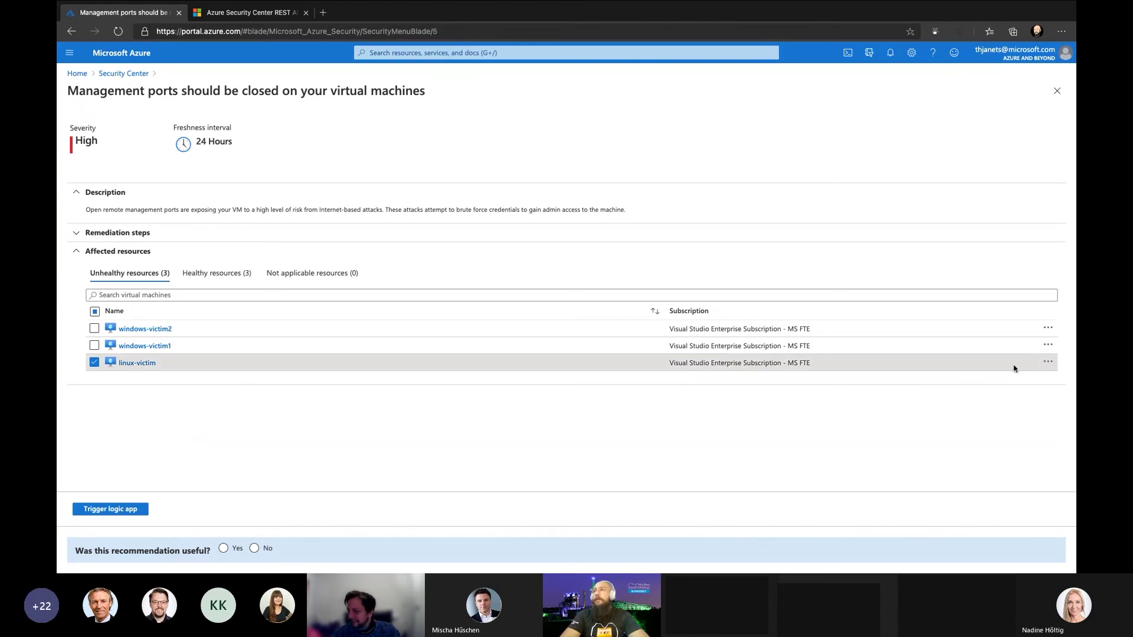
{"action": "left_click", "coordinate": [1048, 362]}
{"action": "left_click", "coordinate": [1001, 365]}
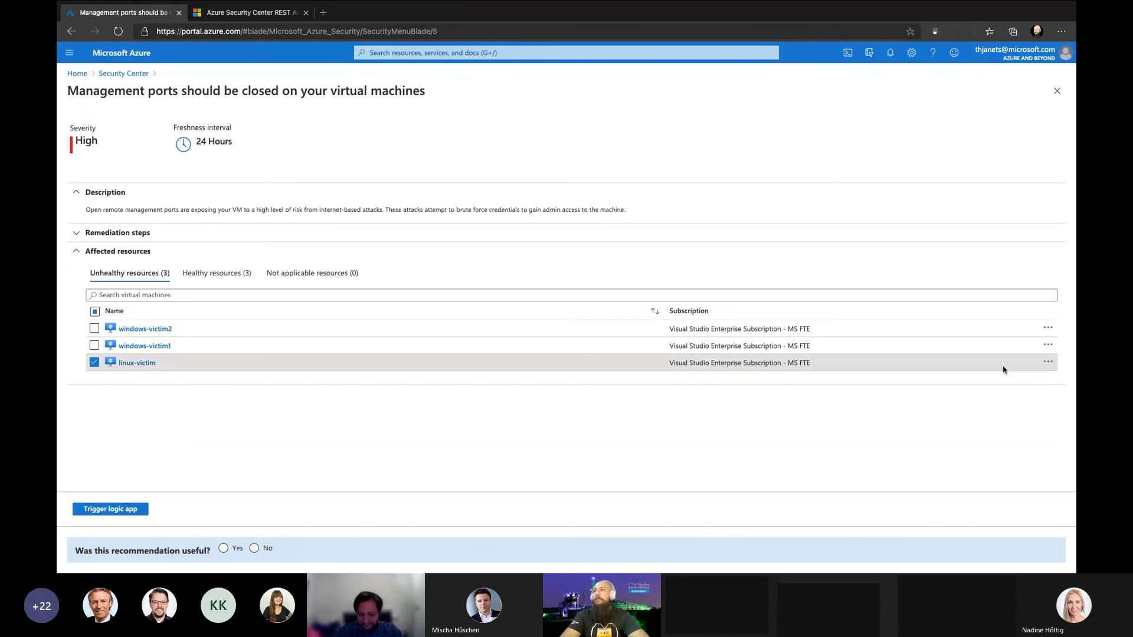
{"action": "left_click", "coordinate": [1049, 363]}
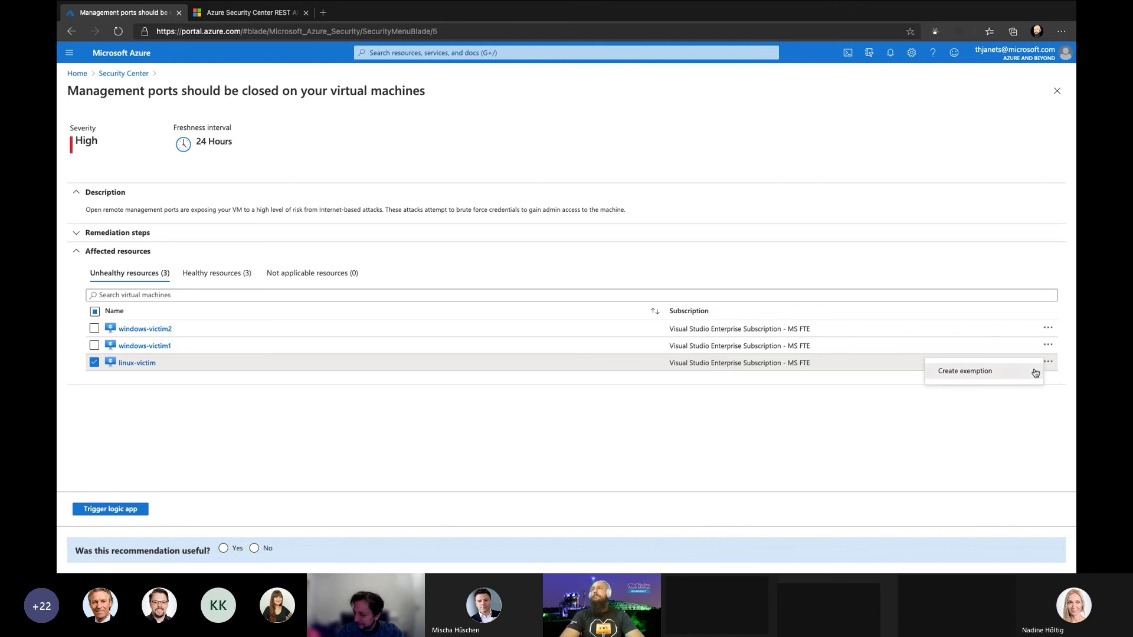
{"action": "left_click", "coordinate": [1036, 372]}
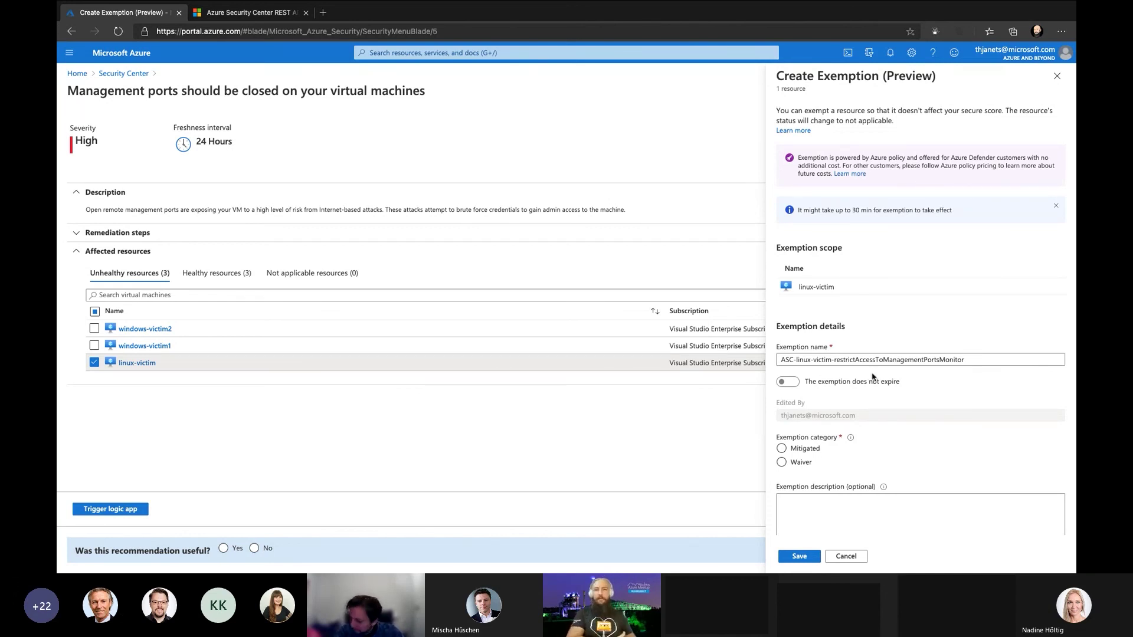
{"action": "left_click", "coordinate": [846, 556]}
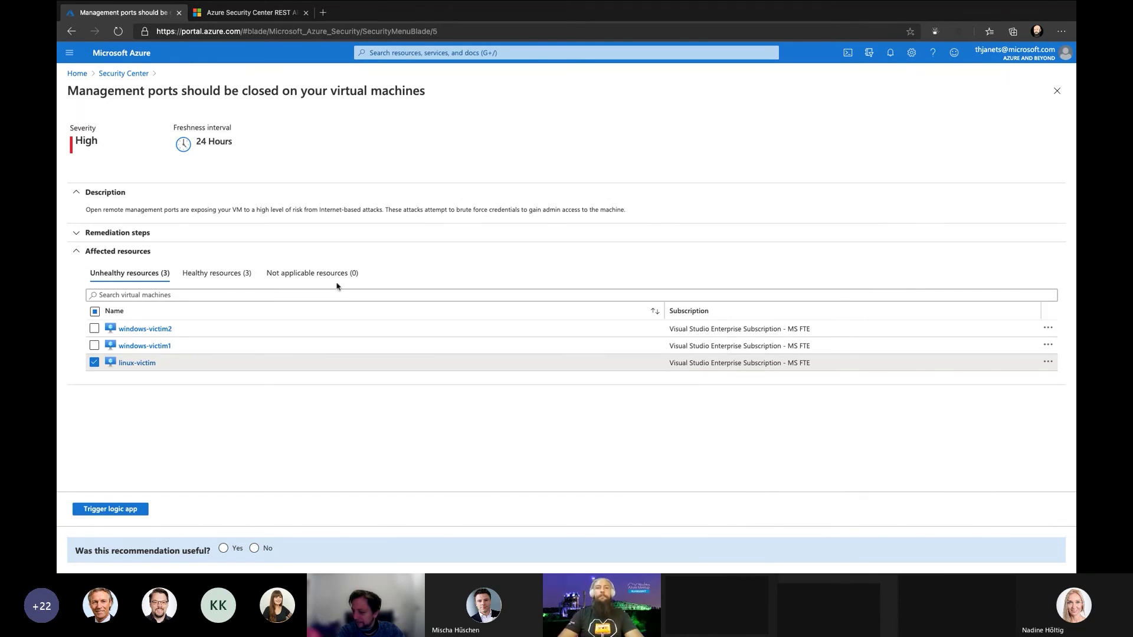
Leave the management ports recommendation and show the Security Center overview.
{"action": "left_click", "coordinate": [123, 73]}
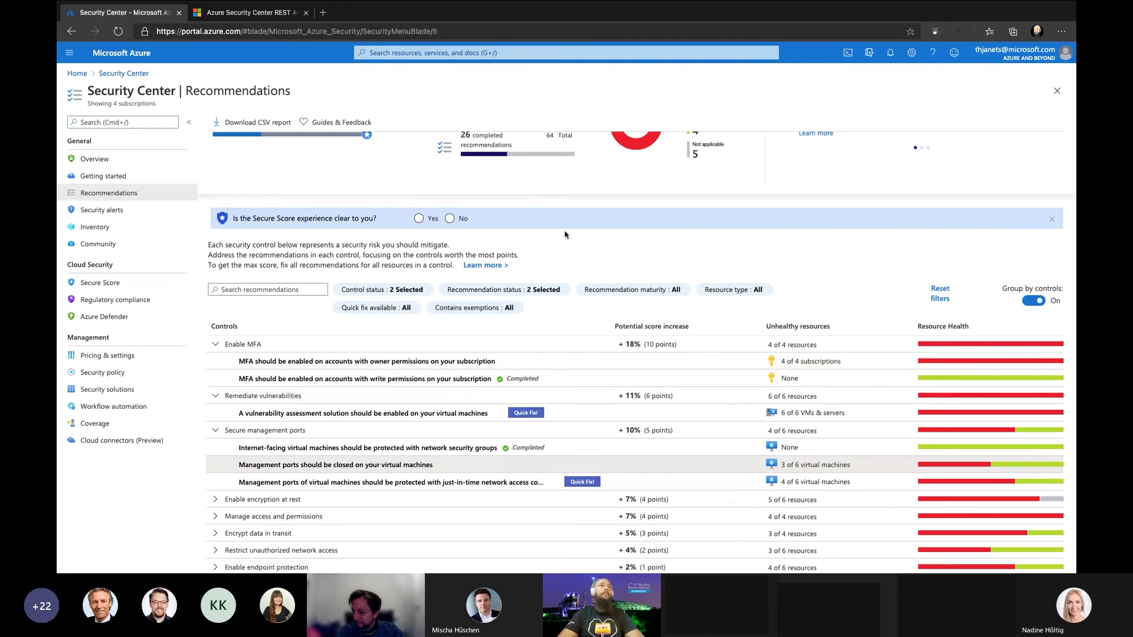
{"action": "left_click", "coordinate": [132, 161]}
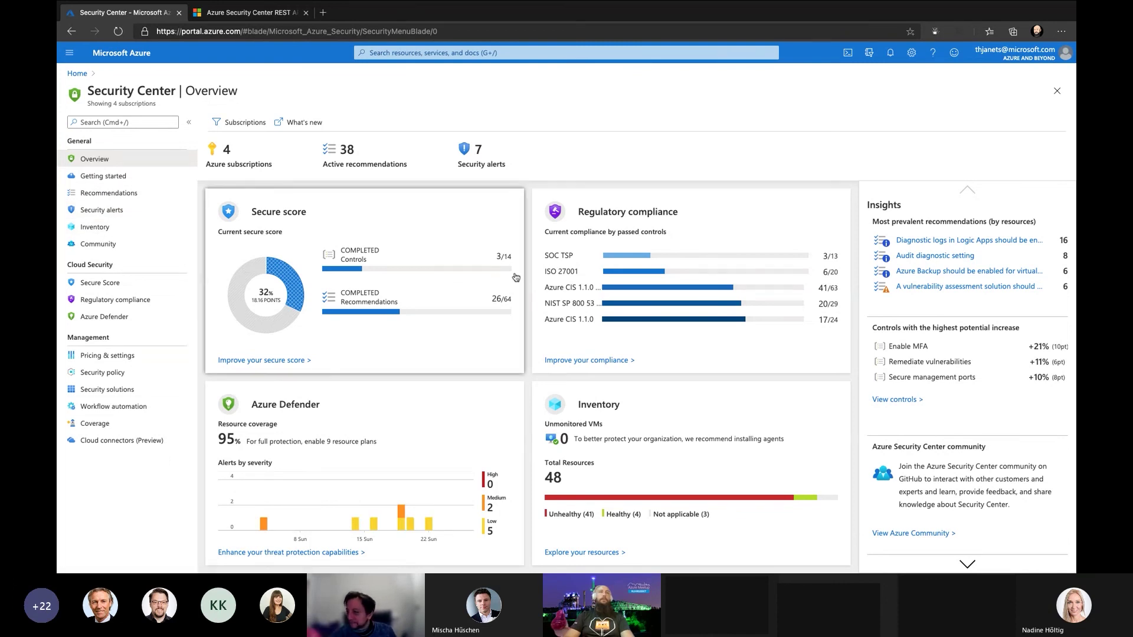
{"action": "key", "text": "ctrl+Right"}
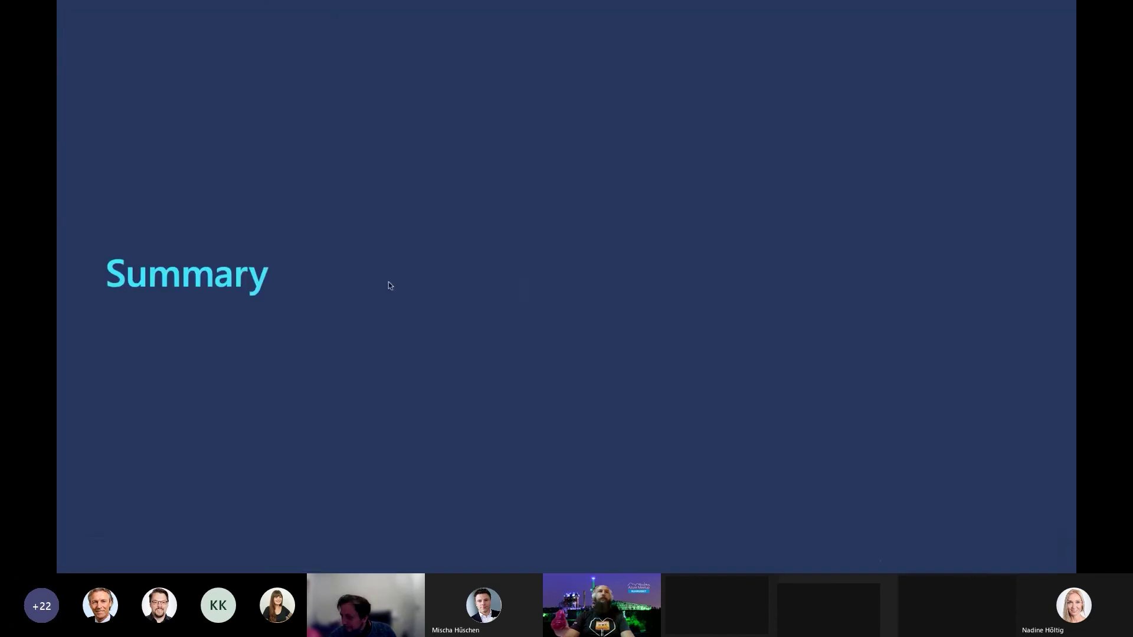
{"action": "left_click", "coordinate": [445, 333]}
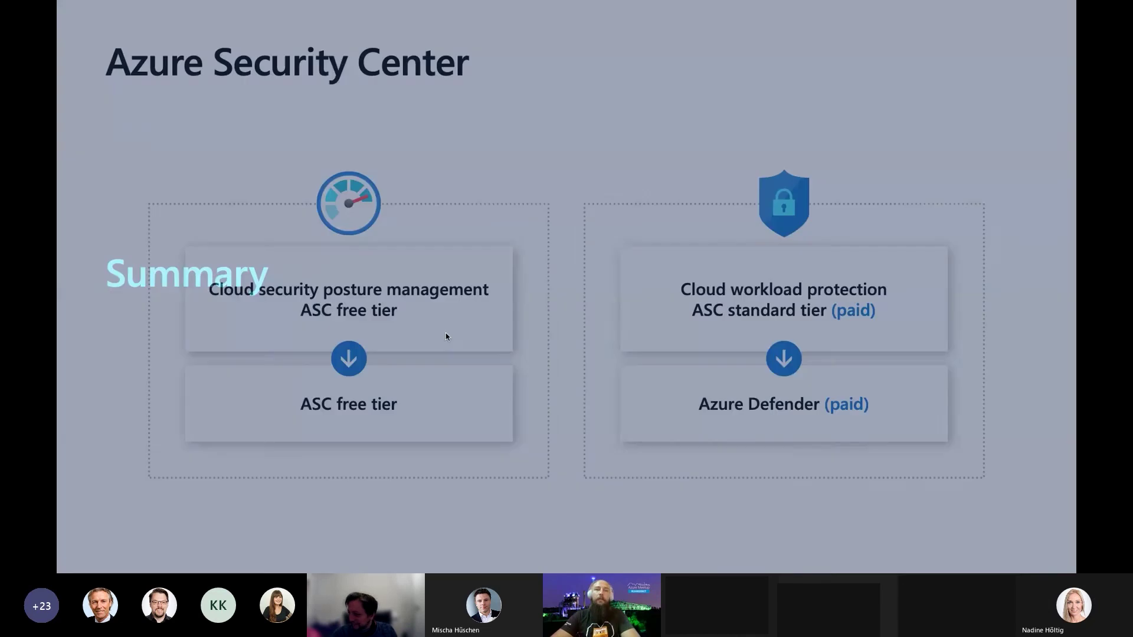